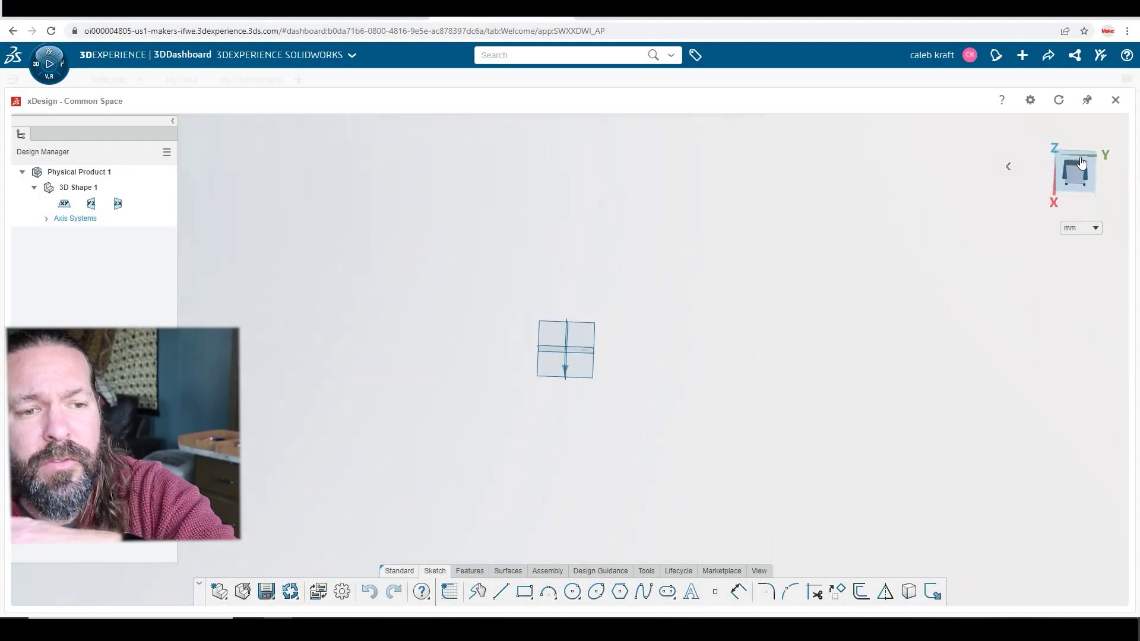
- Sketch a 20 mm diameter circle centred on the origin of the XY plane
click(572, 592)
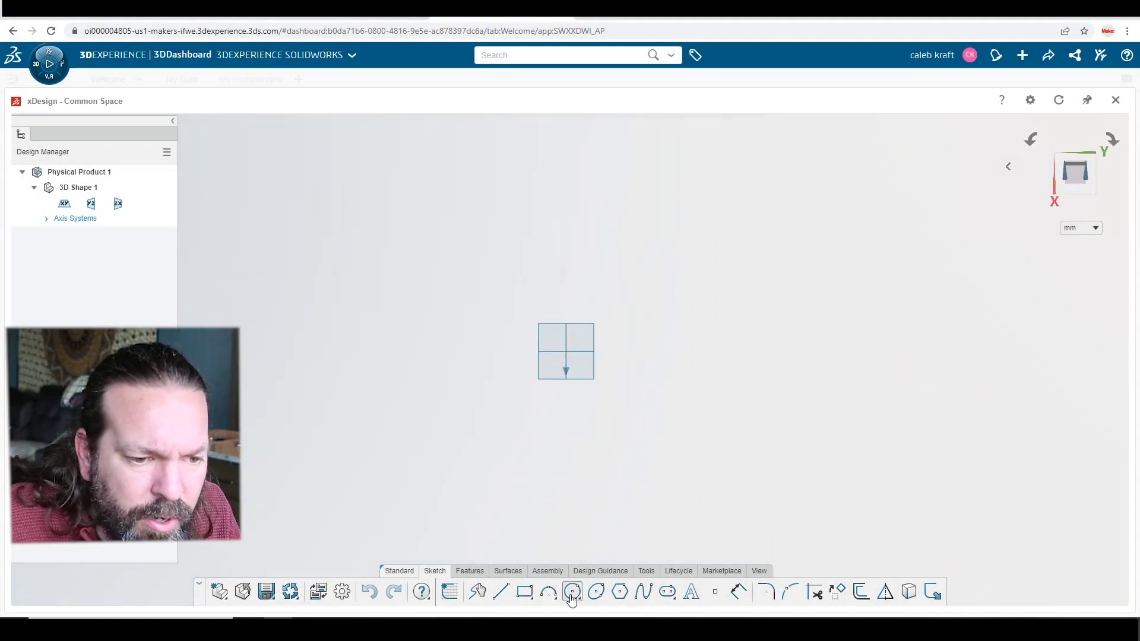
click(581, 376)
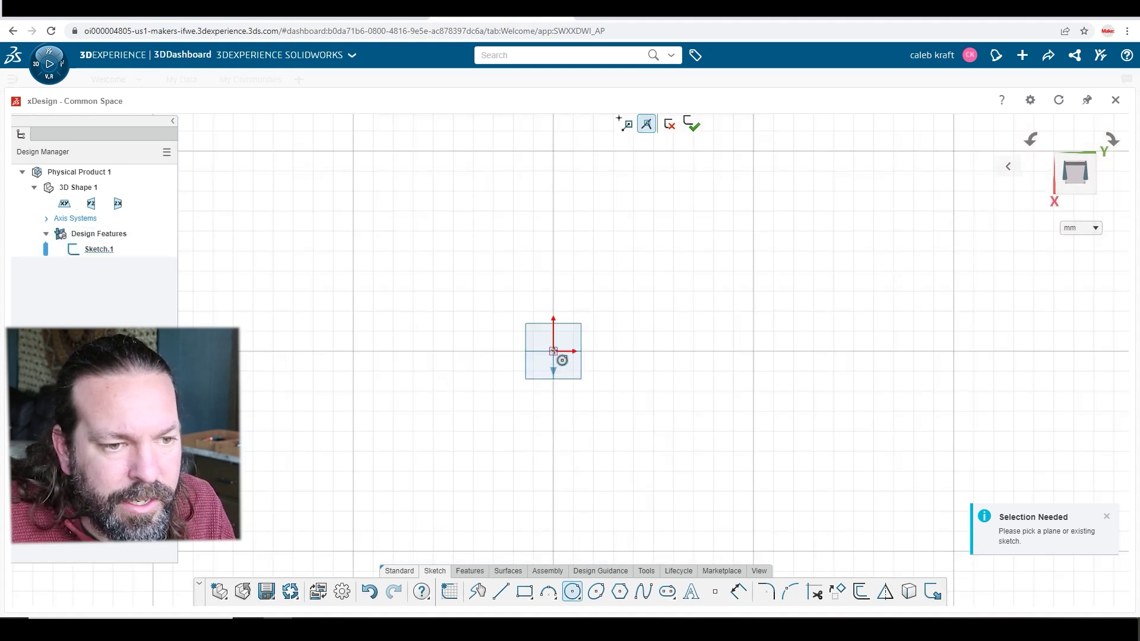
click(553, 351)
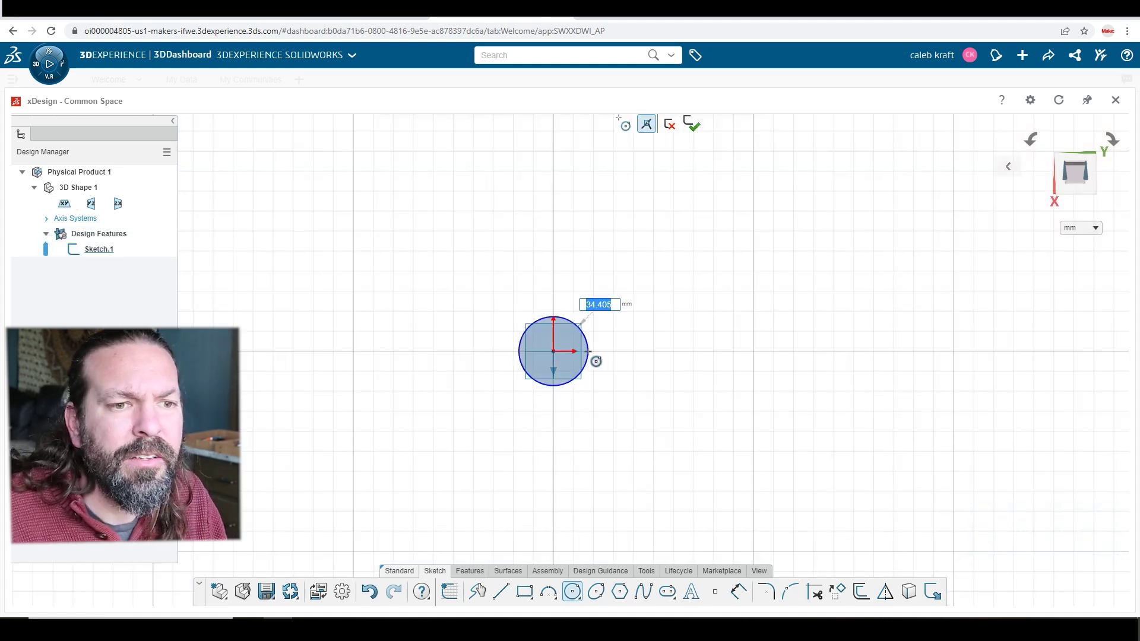
text(20)
key(Return)
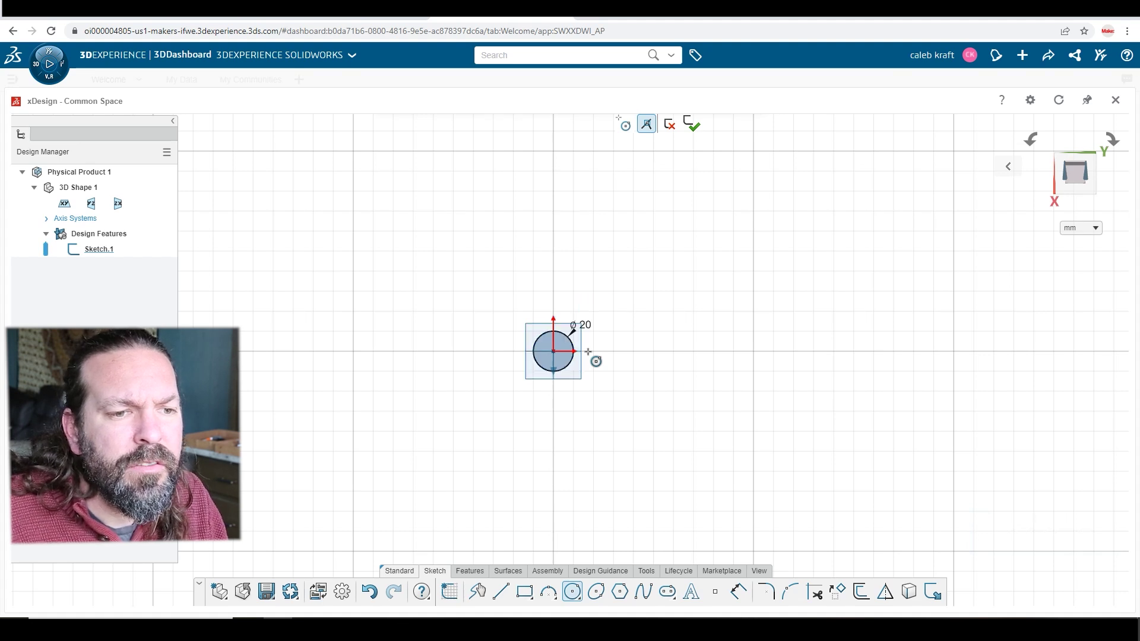
scroll(495, 363, up, 3)
scroll(496, 365, up, 3)
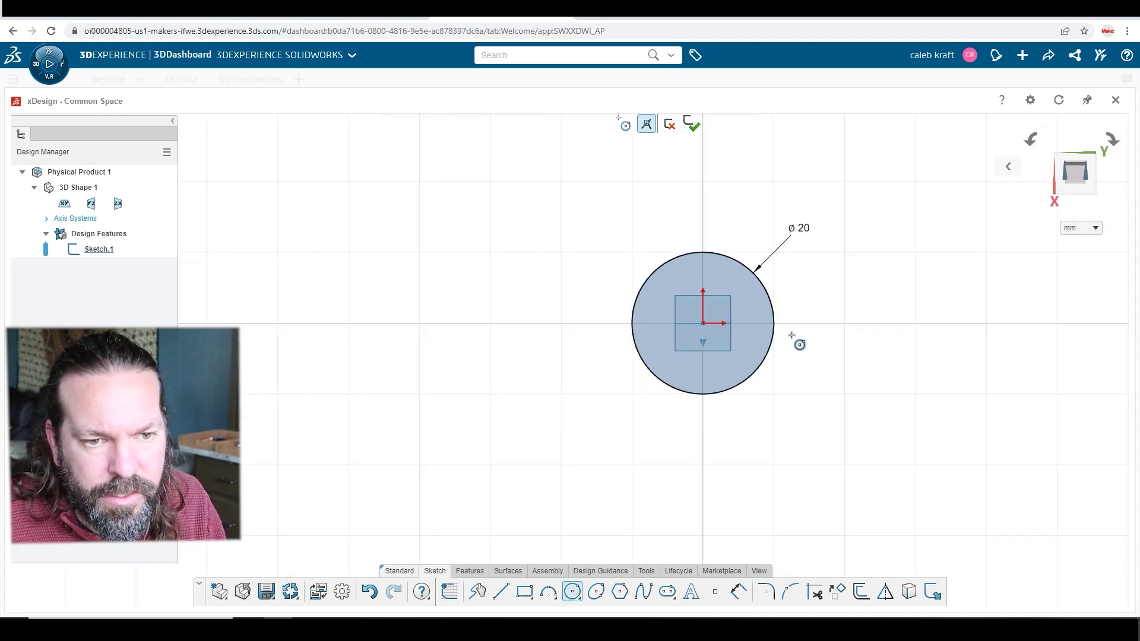
key(Escape)
- Extrude the 20 mm circle as a solid with a blind depth of 20 mm
click(753, 308)
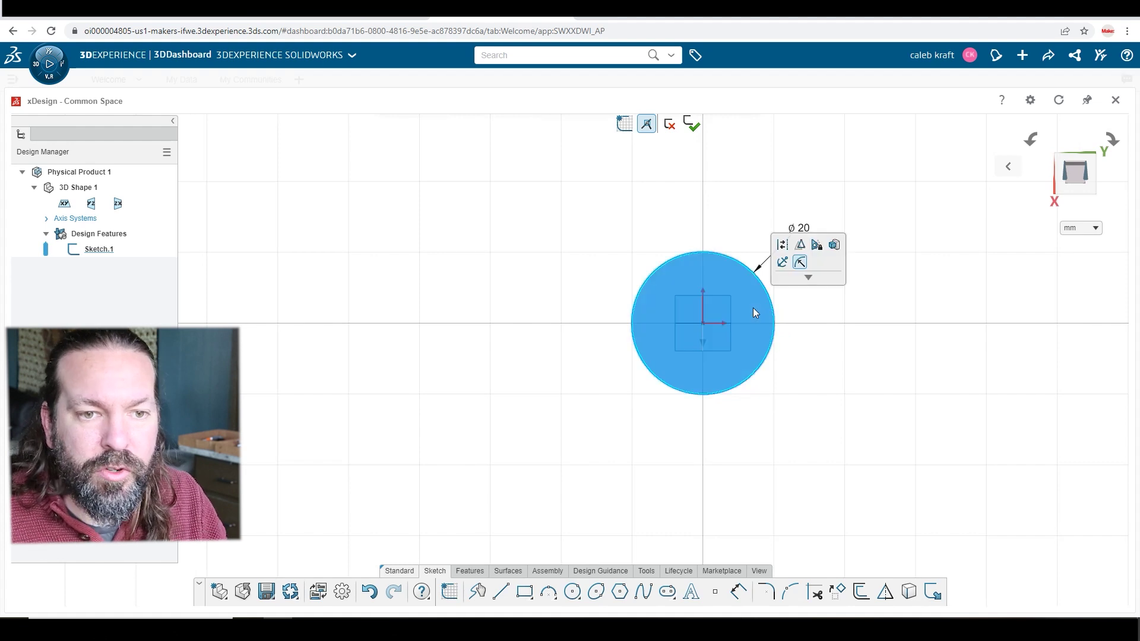
click(833, 245)
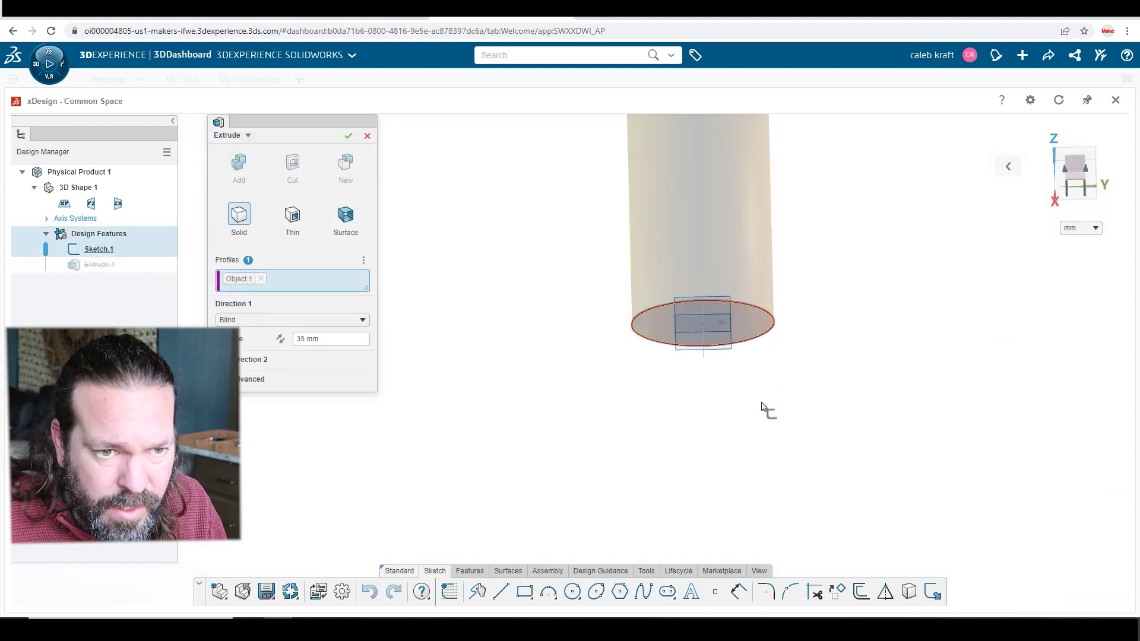
scroll(762, 407, up, 4)
scroll(755, 411, down, 4)
click(341, 343)
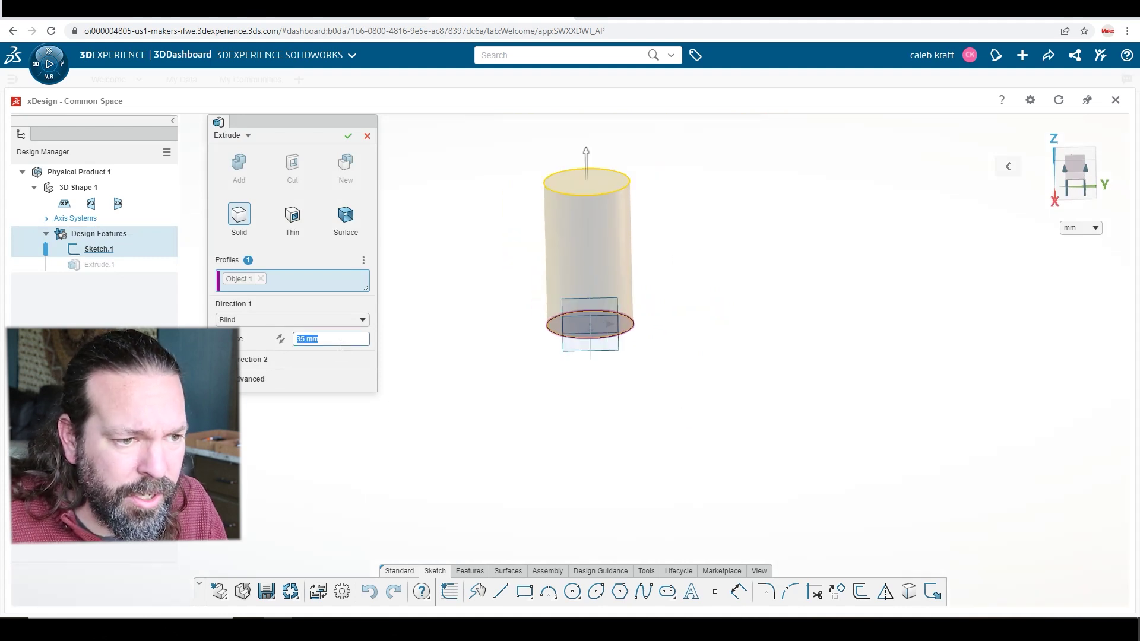
text(20)
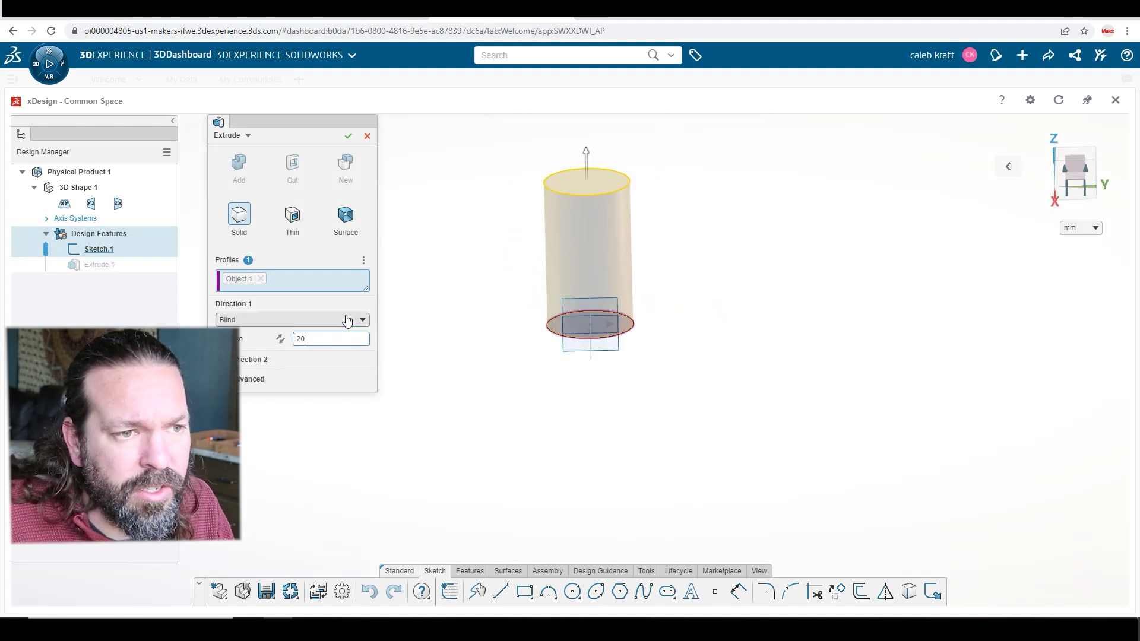
key(Return)
key(Return)
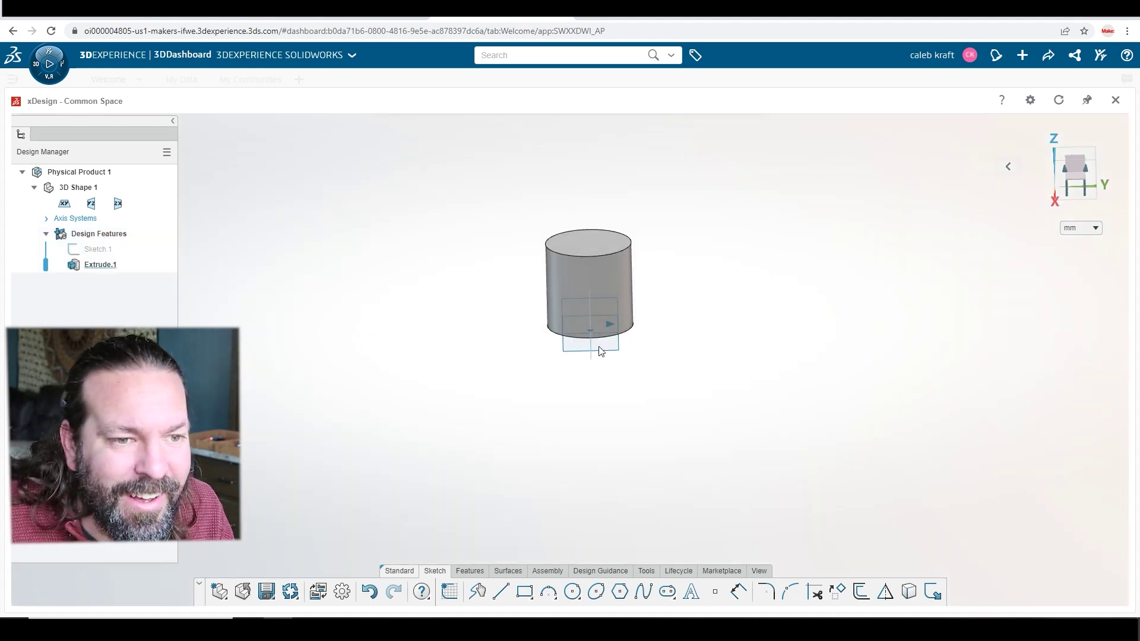
- Sketch a concentric 15 mm diameter circle on the top face of the cylinder
click(588, 243)
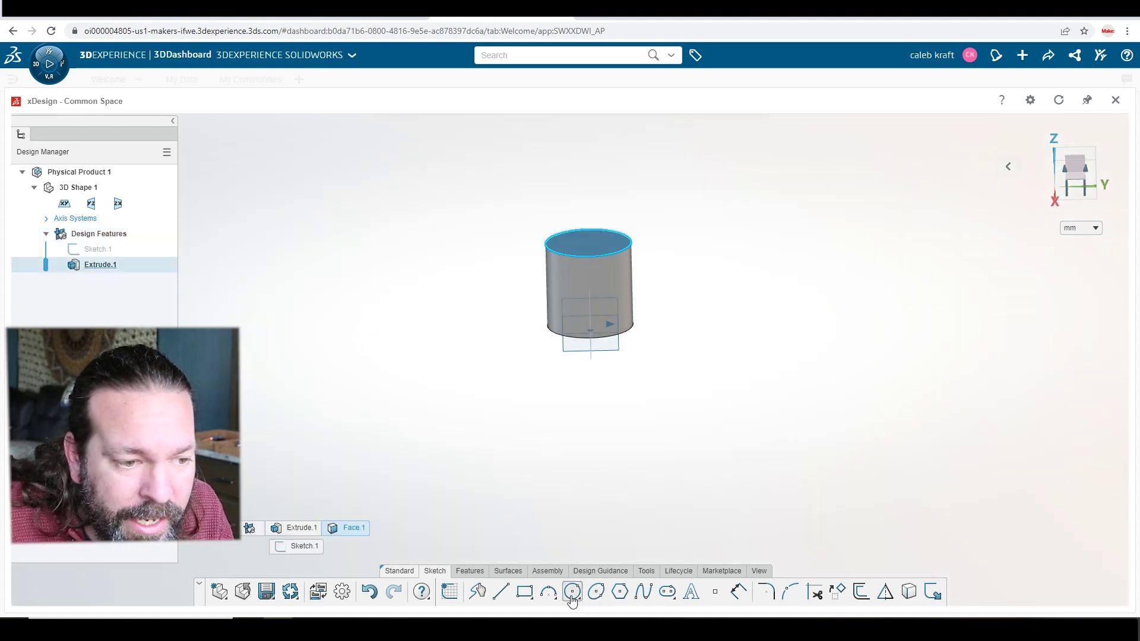
click(572, 591)
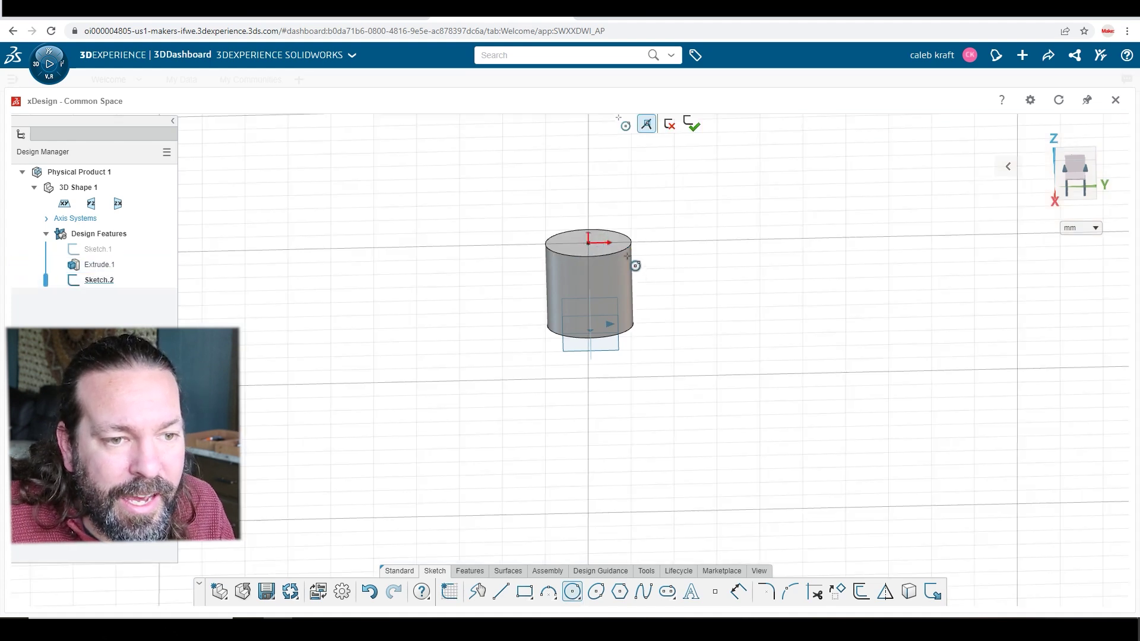
click(587, 243)
click(623, 252)
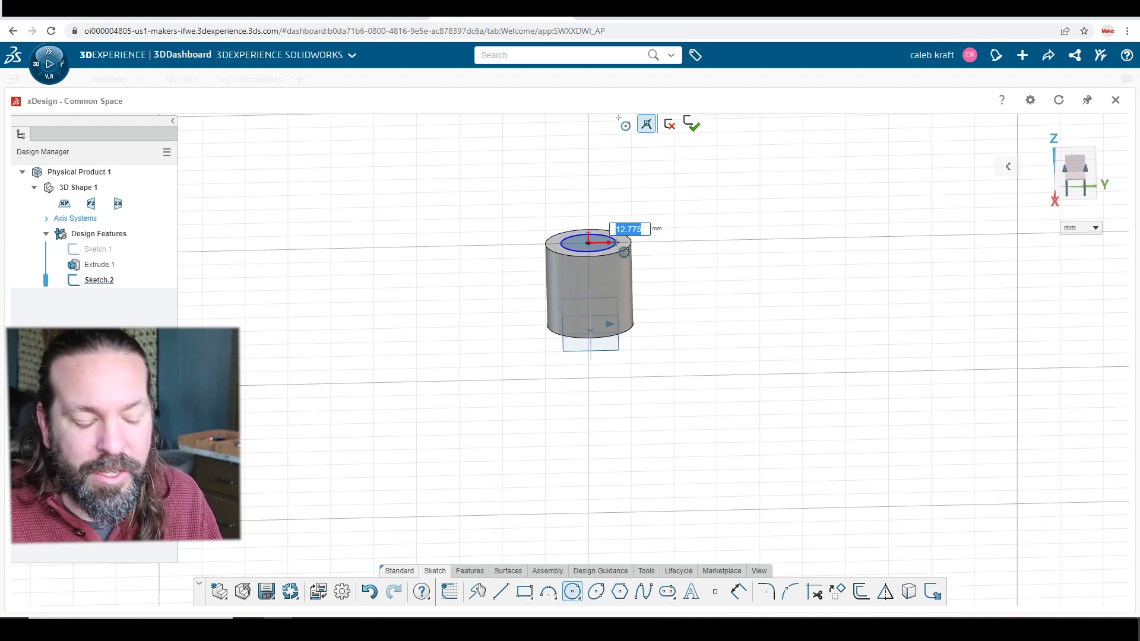
text(15)
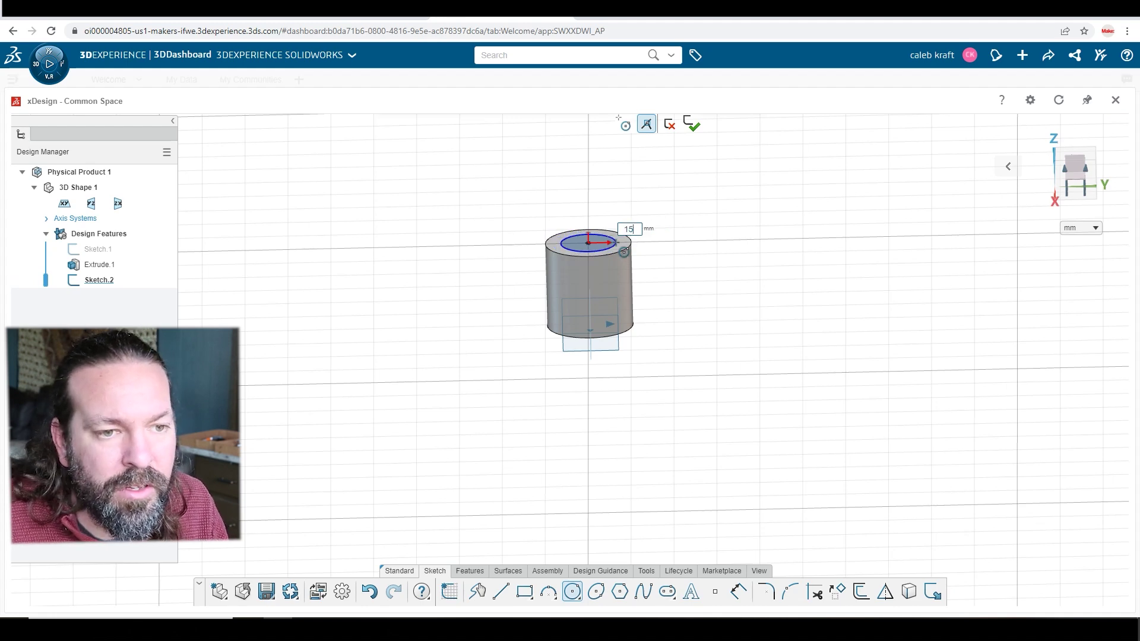
key(Return)
key(Escape)
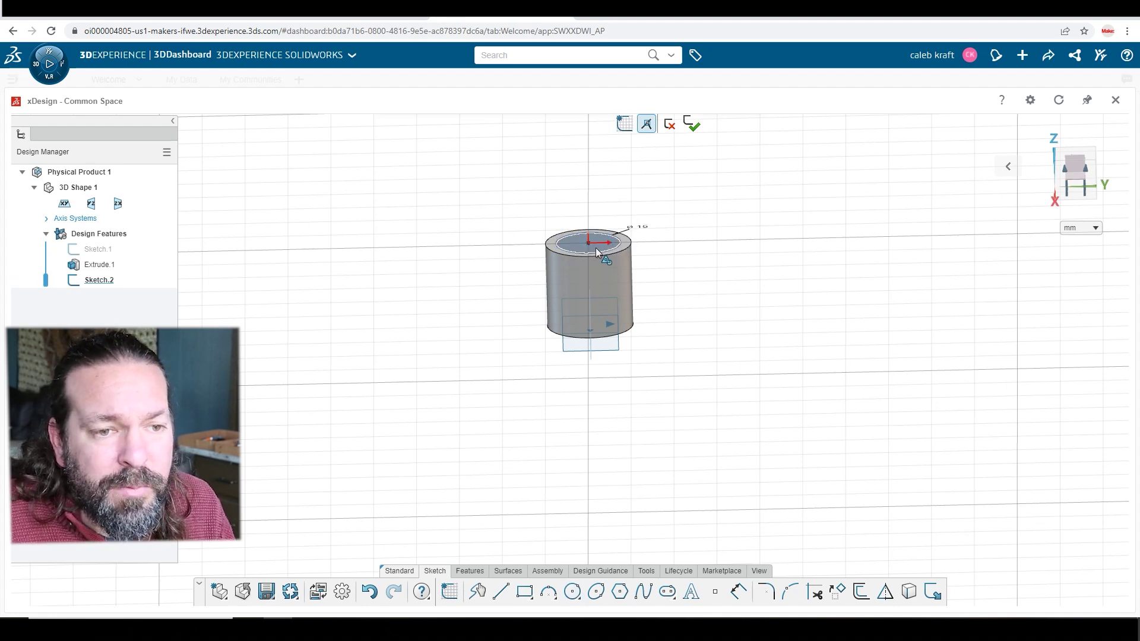
- Cut the 15 mm circle 20 mm deep through the cylinder to form a hole
click(596, 252)
click(692, 195)
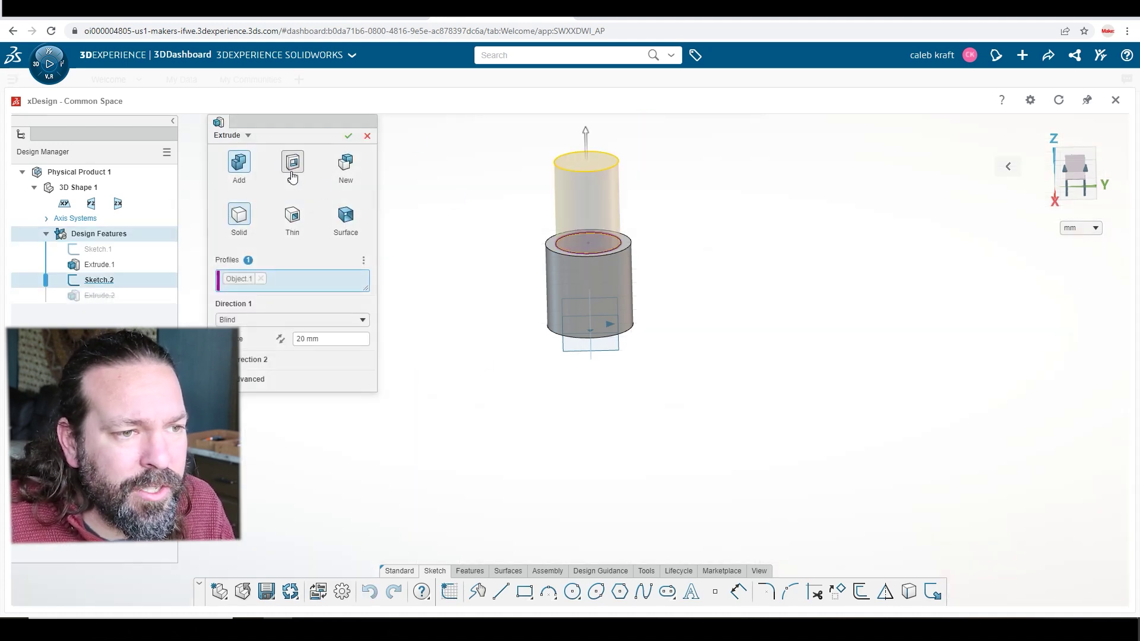
click(292, 172)
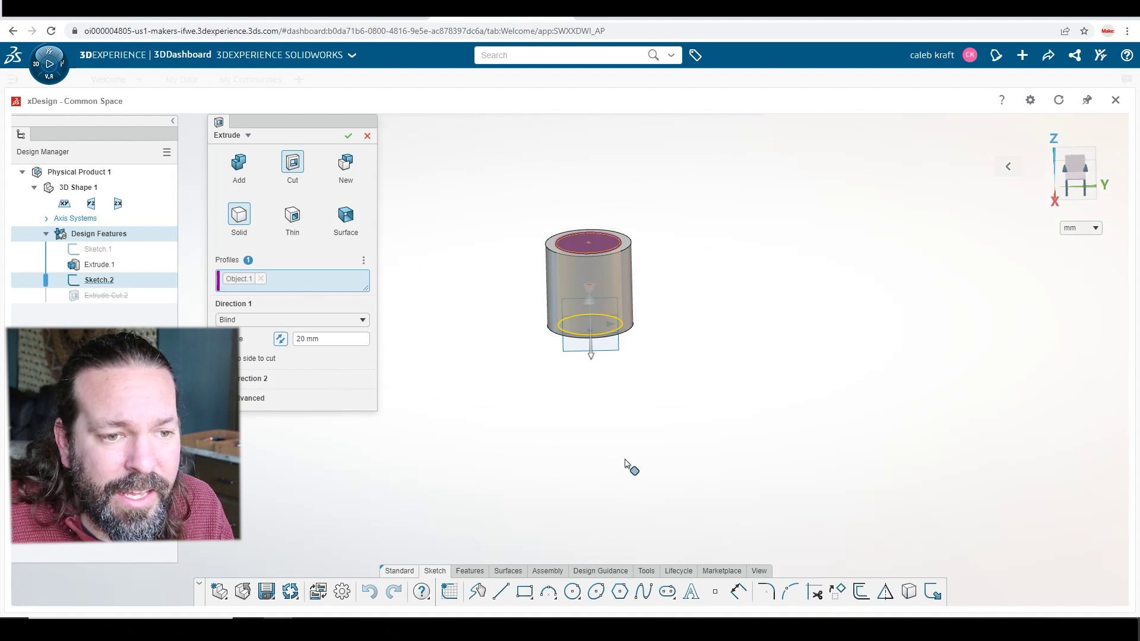
middle_drag(631, 469, 651, 428)
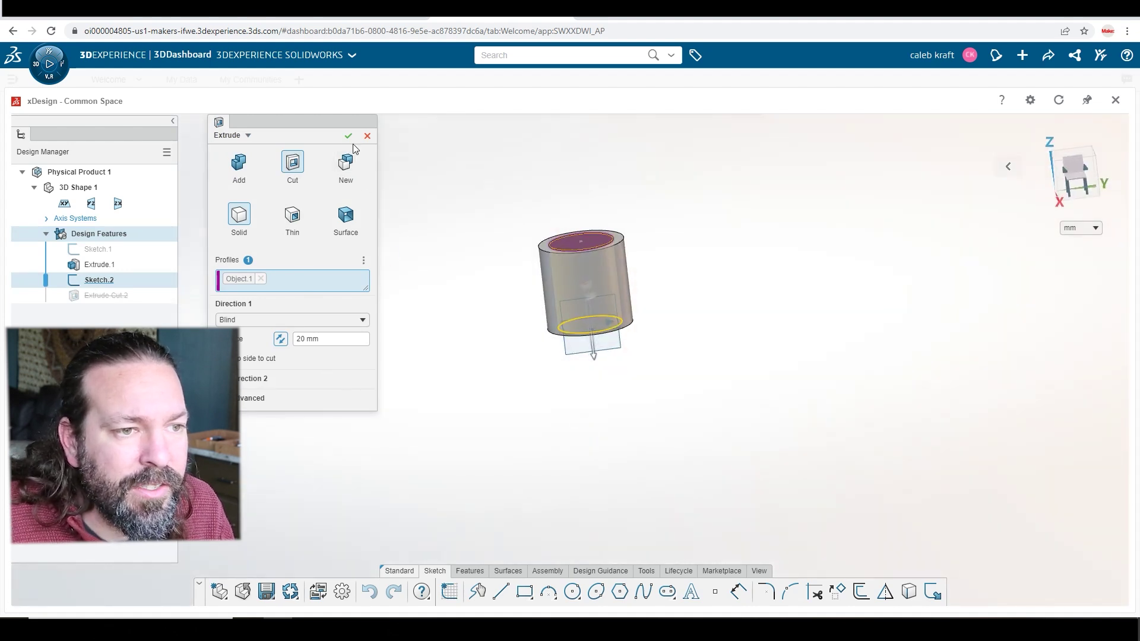
click(349, 135)
- Sketch a 14 mm diameter circle on the XY plane, centred on the origin inside the hole
middle_drag(702, 252, 685, 331)
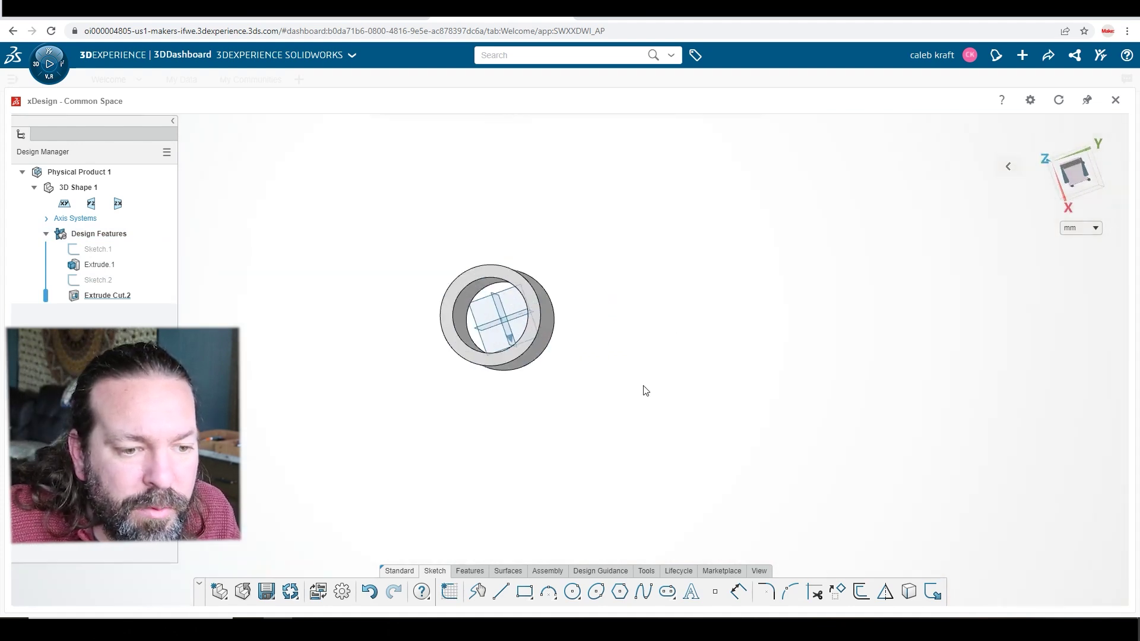
click(572, 591)
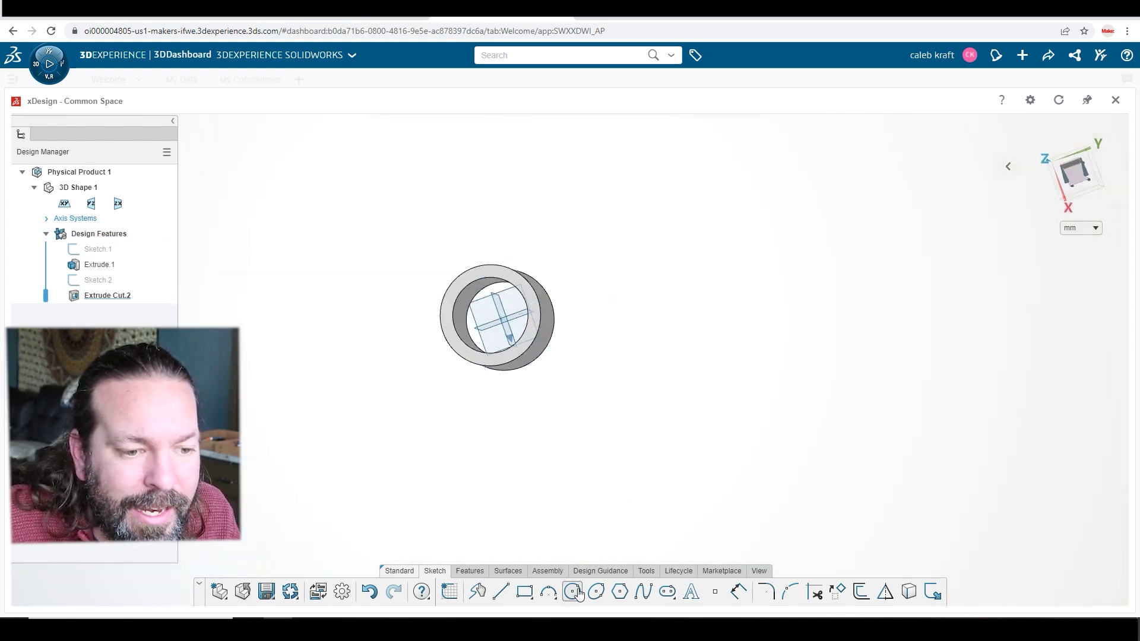
click(510, 306)
click(1081, 178)
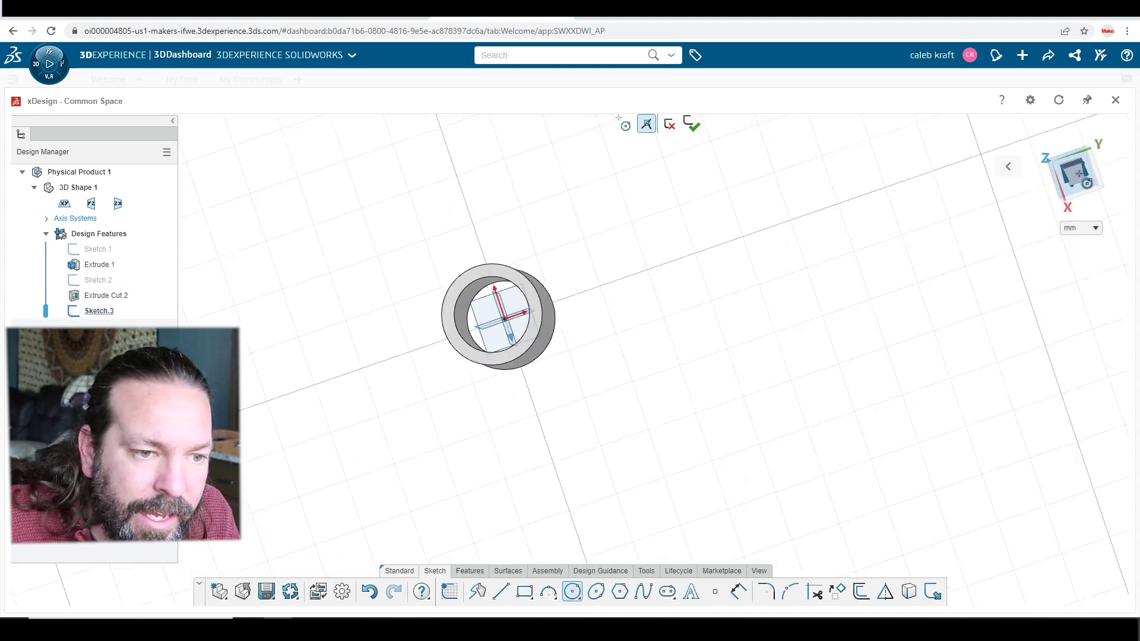
click(527, 304)
click(526, 304)
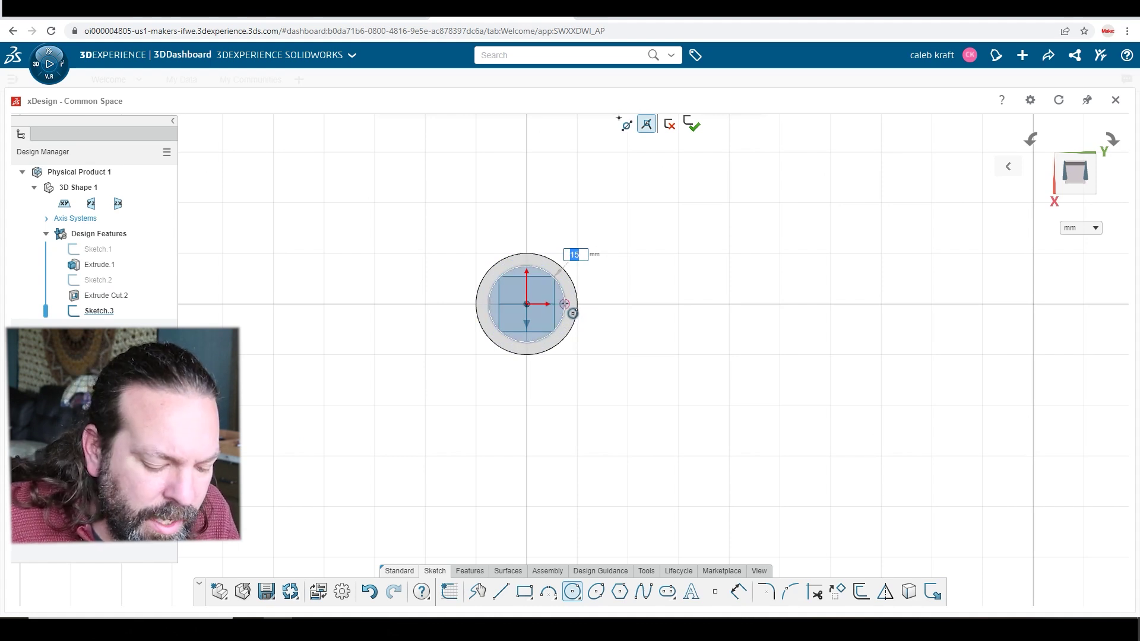
text(14)
key(Return)
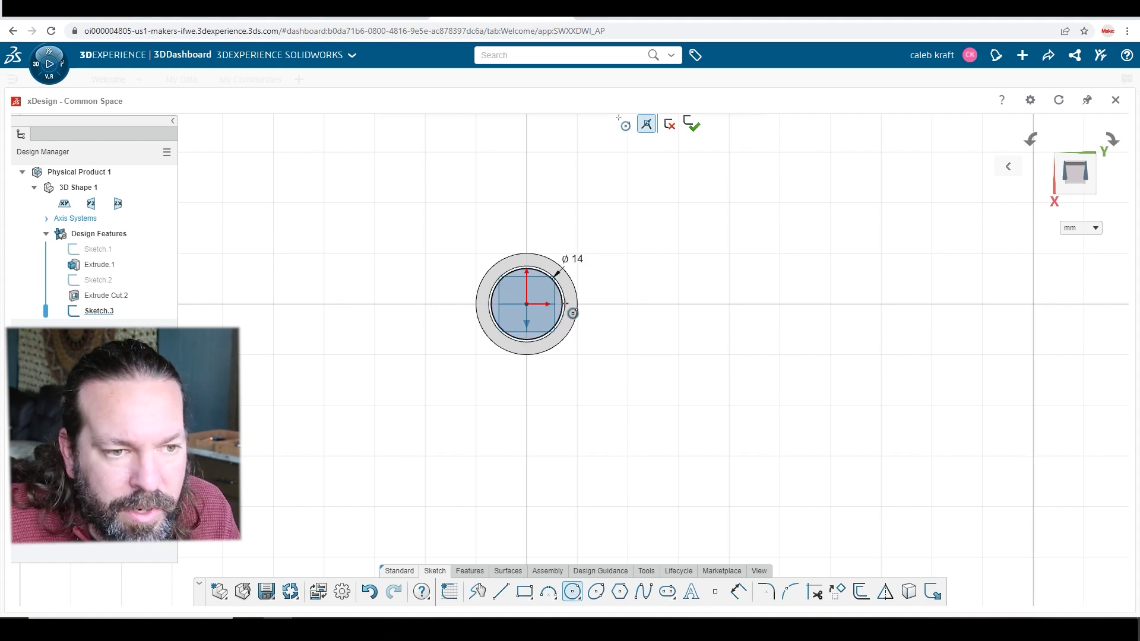
key(Escape)
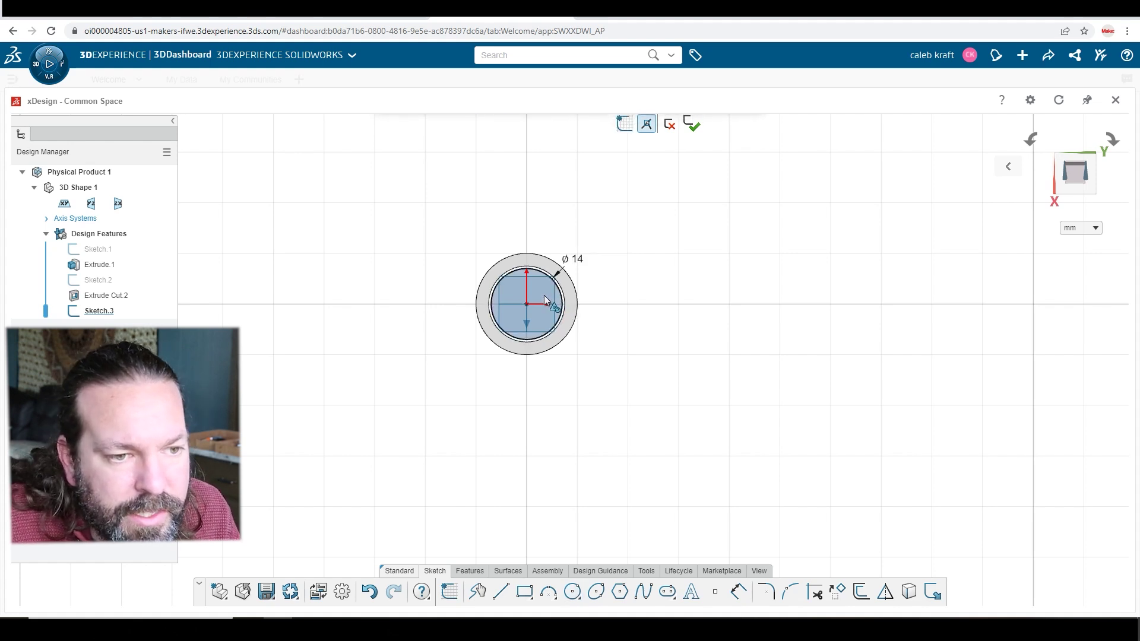
- Extrude the 14 mm circle 20 mm upwards as a solid plug inside the hole
click(547, 297)
key(e)
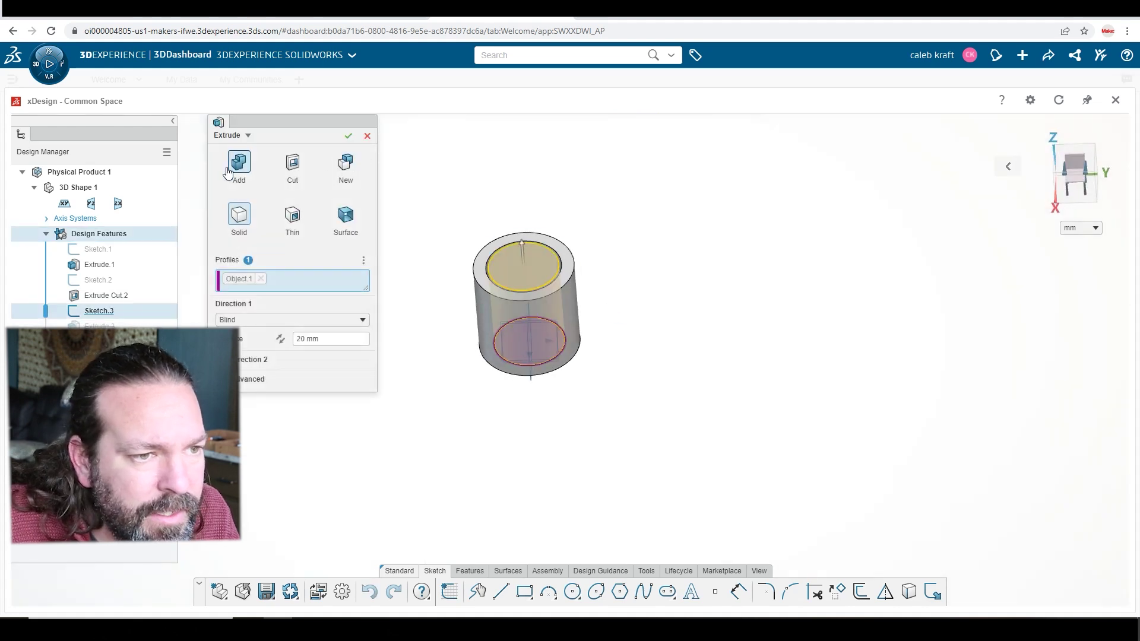
click(348, 136)
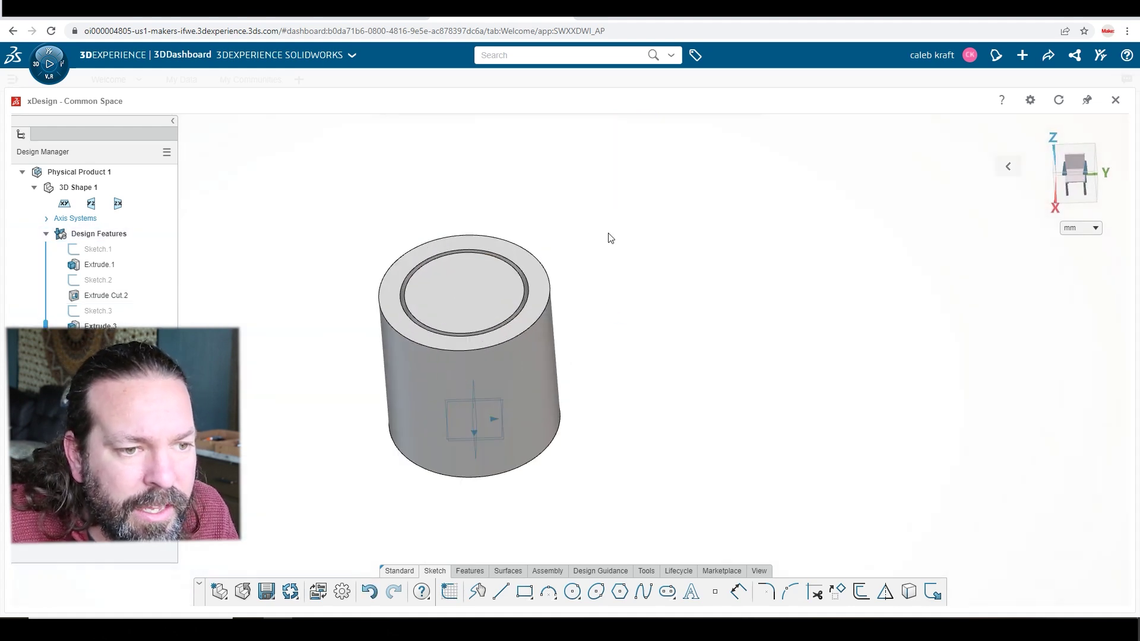
- Undo the inner plug with its 14 mm sketch and the 15 mm cut, returning to the circle sketch on the top face
scroll(611, 235, up, 5)
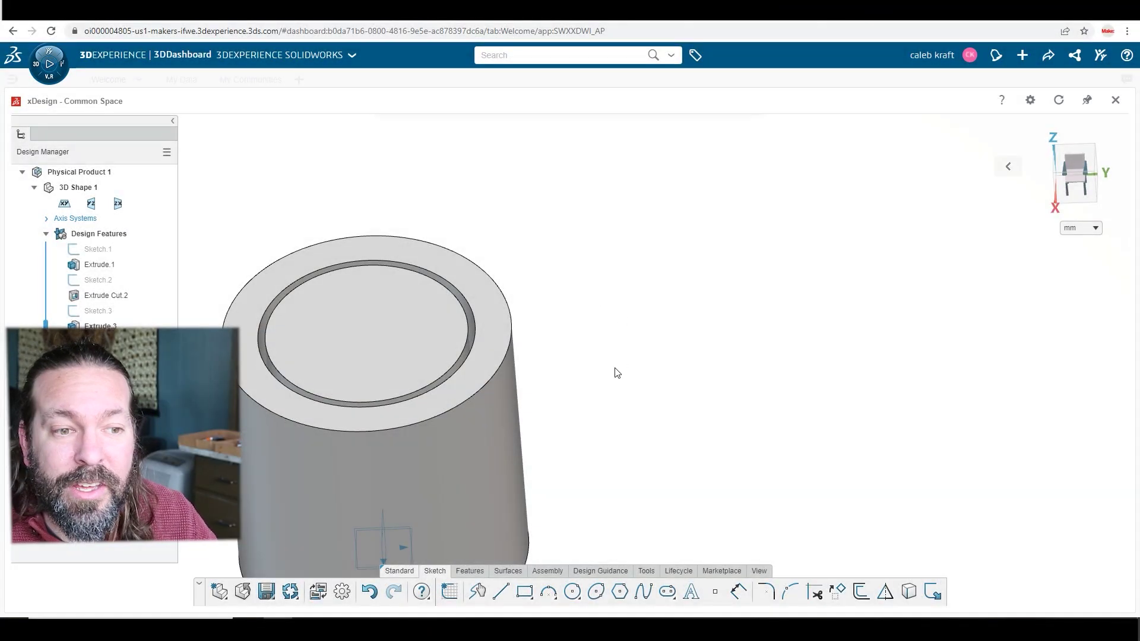
middle_drag(617, 373, 610, 396)
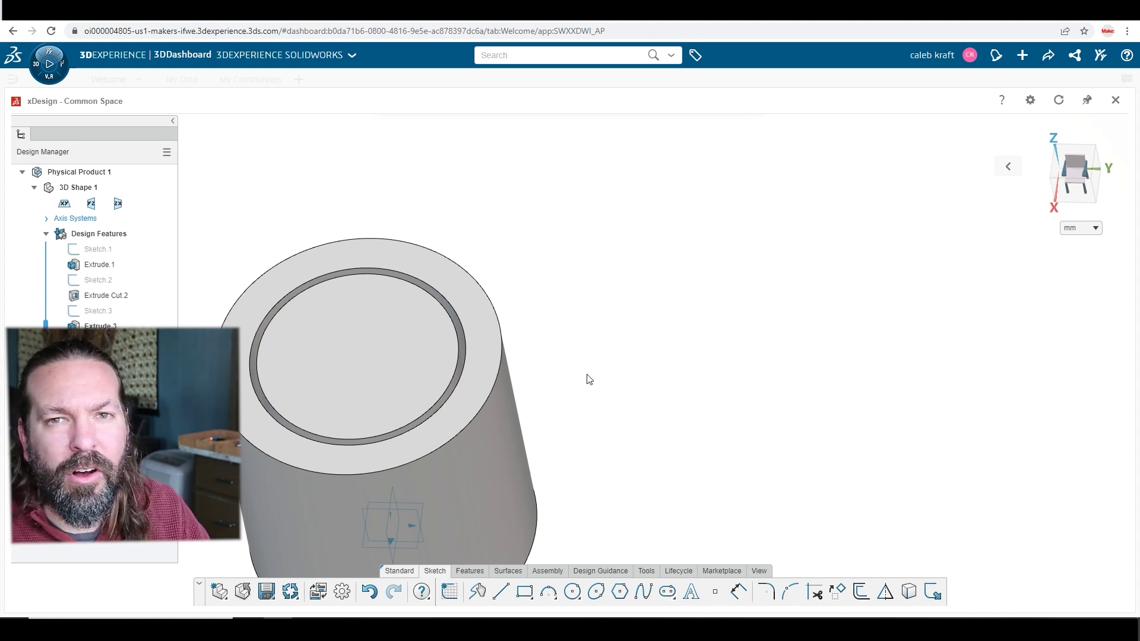
scroll(649, 400, up, 1)
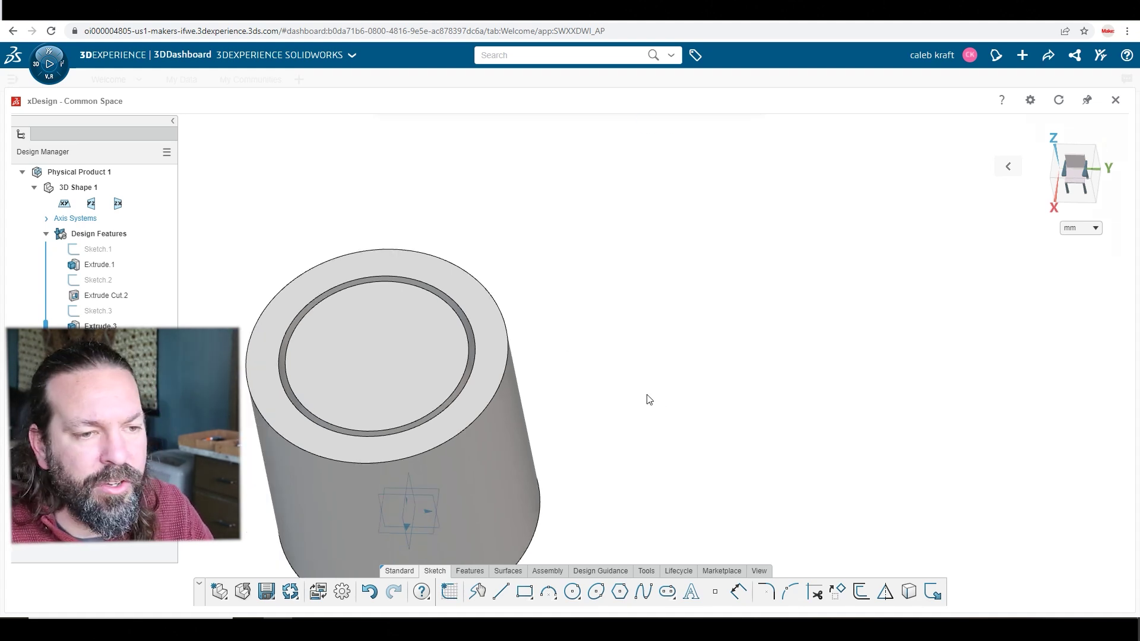
key(ctrl+z)
key(ctrl+z)
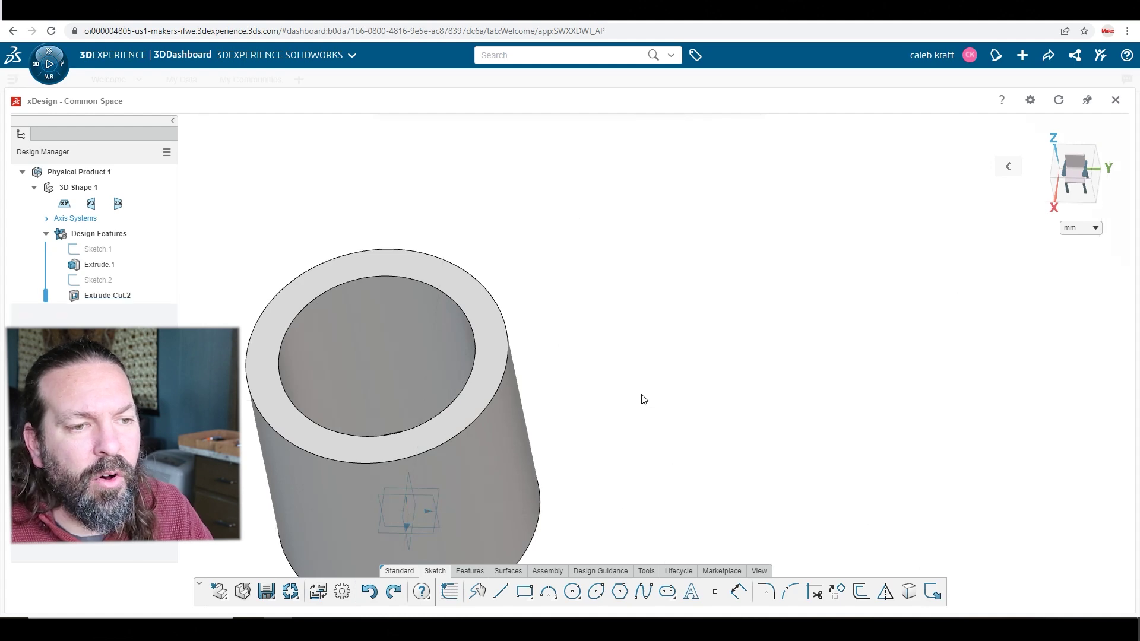
key(ctrl+z)
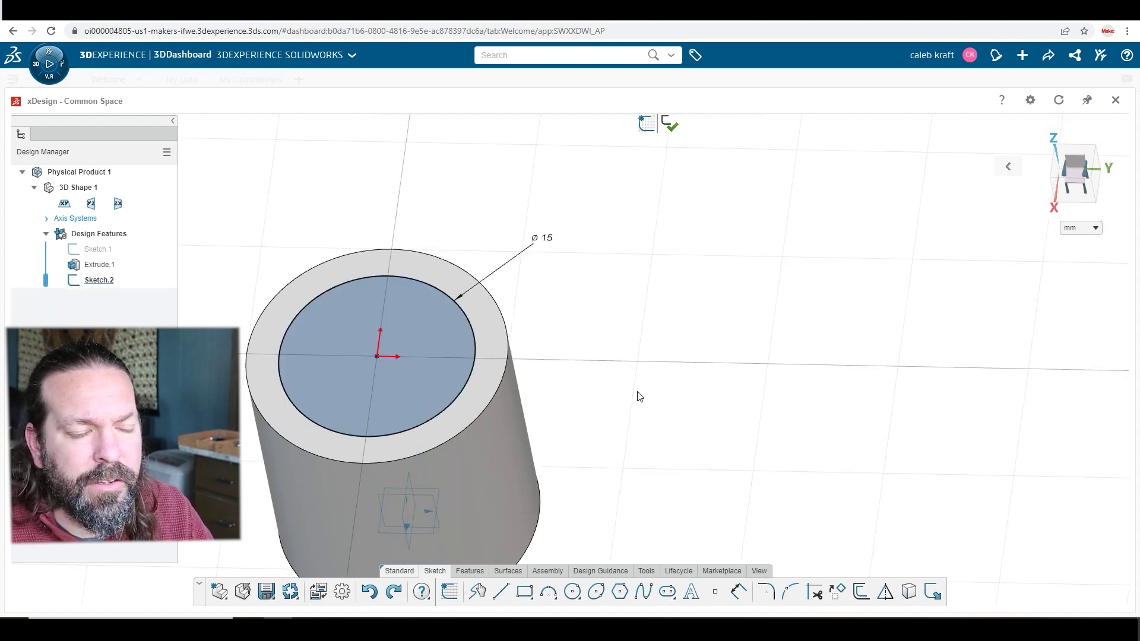
- Start a blind extrusion of the 15 mm circle on the cylinder's top face with a distance of 5 mm
middle_drag(628, 377, 657, 406)
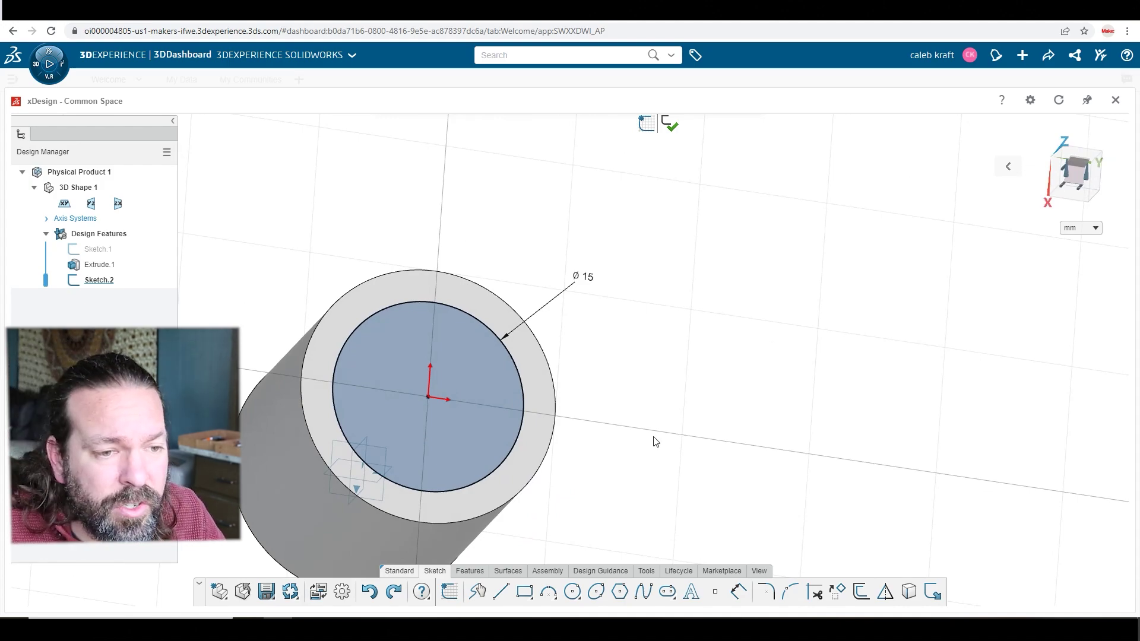
middle_drag(655, 442, 572, 515)
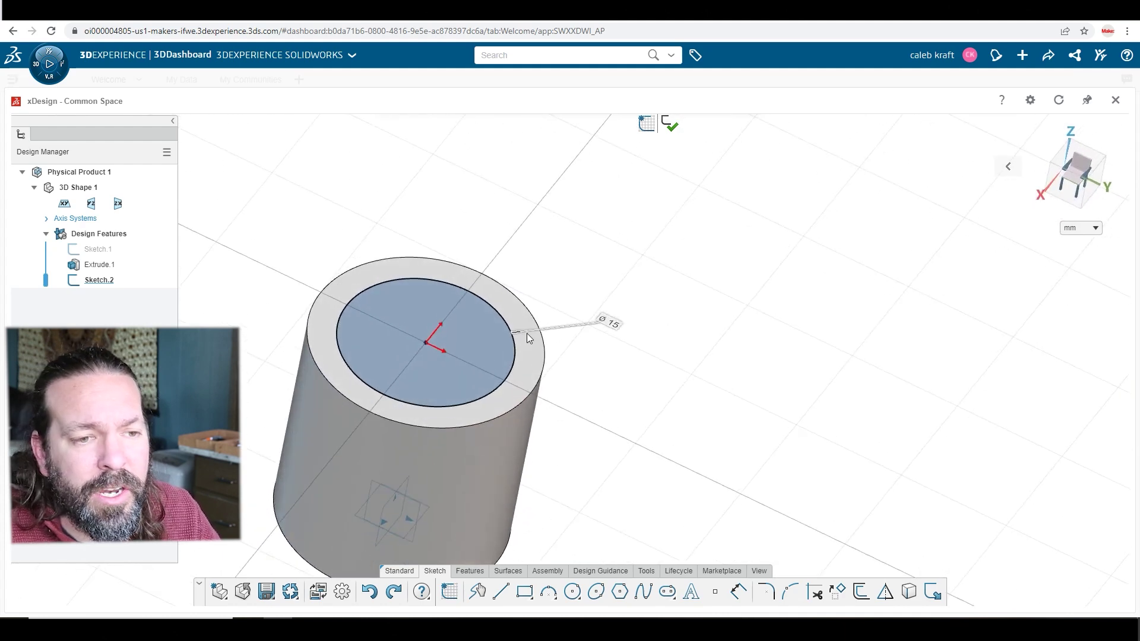
click(477, 355)
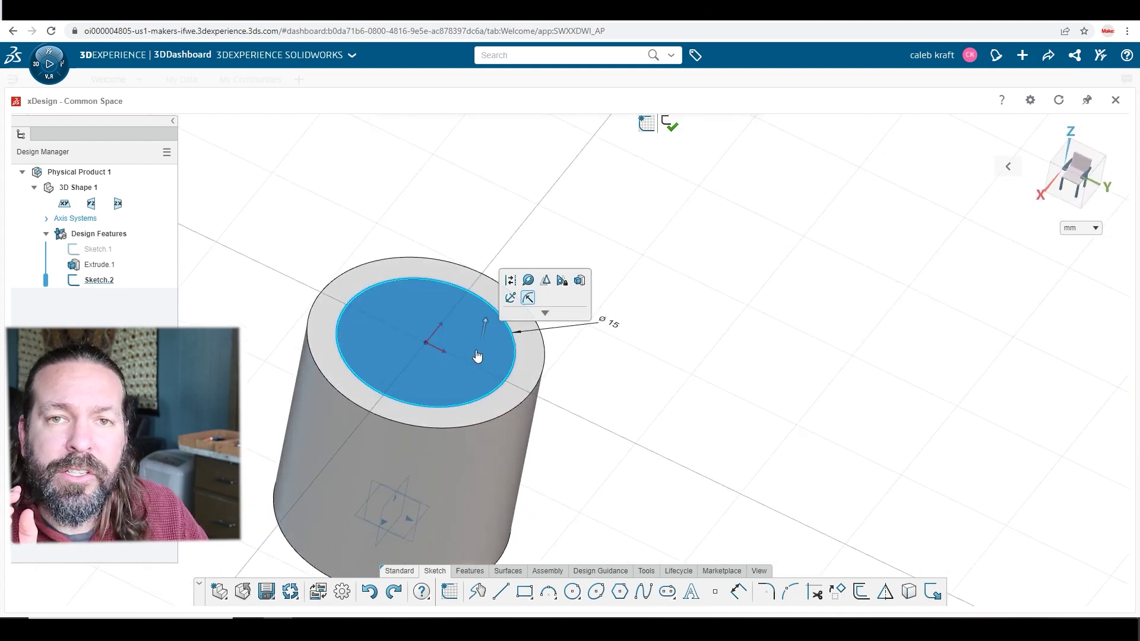
click(580, 289)
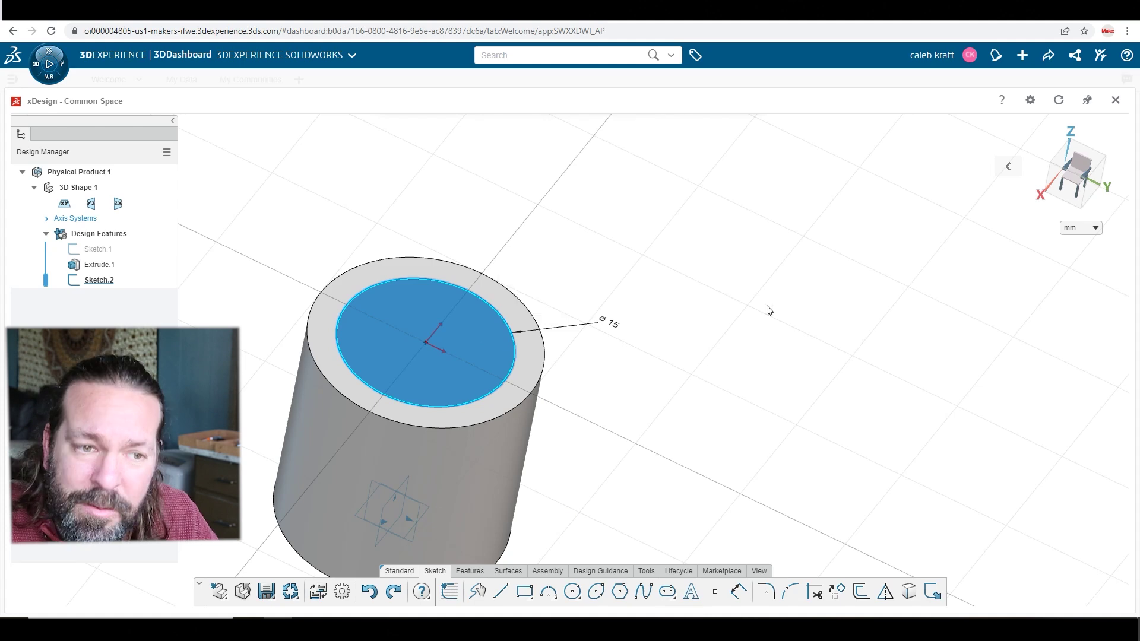
middle_drag(593, 400, 727, 480)
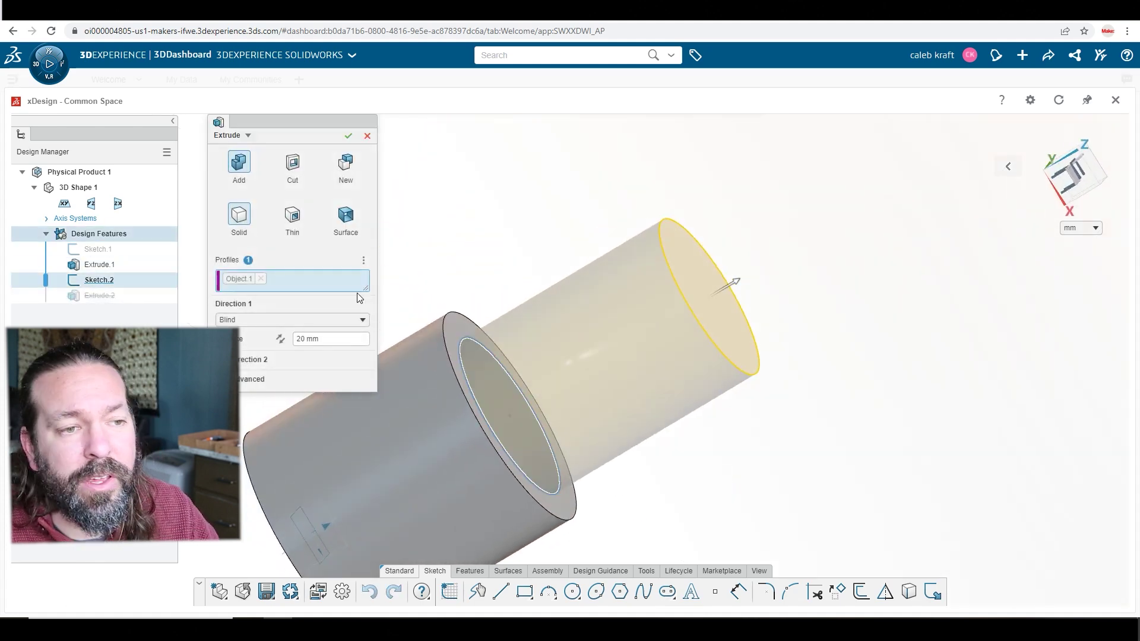
click(301, 338)
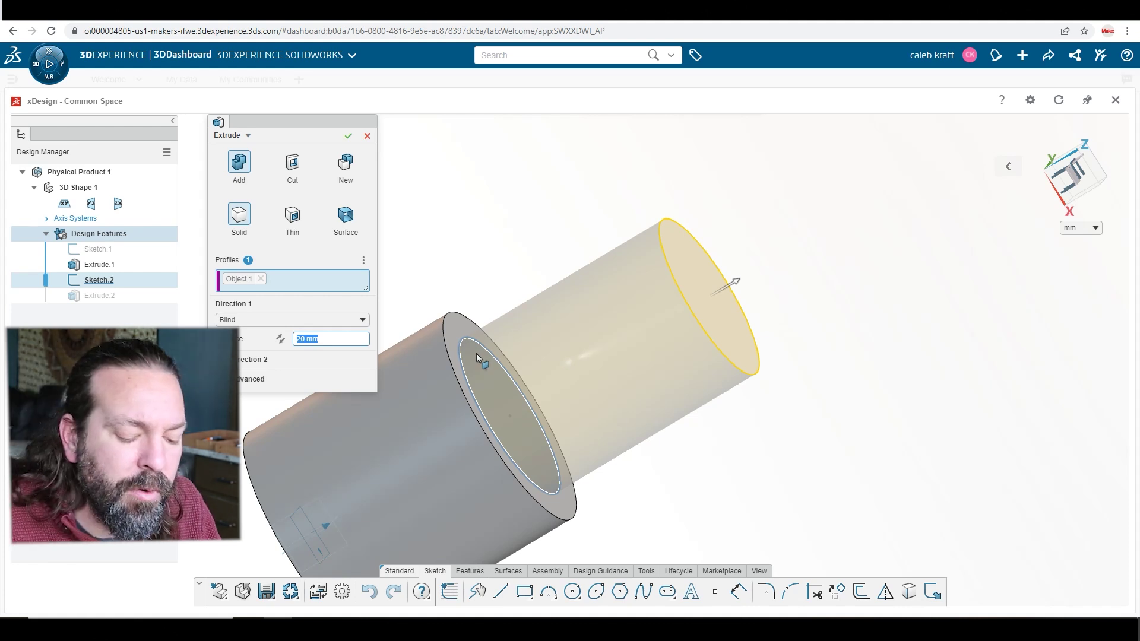
text(5)
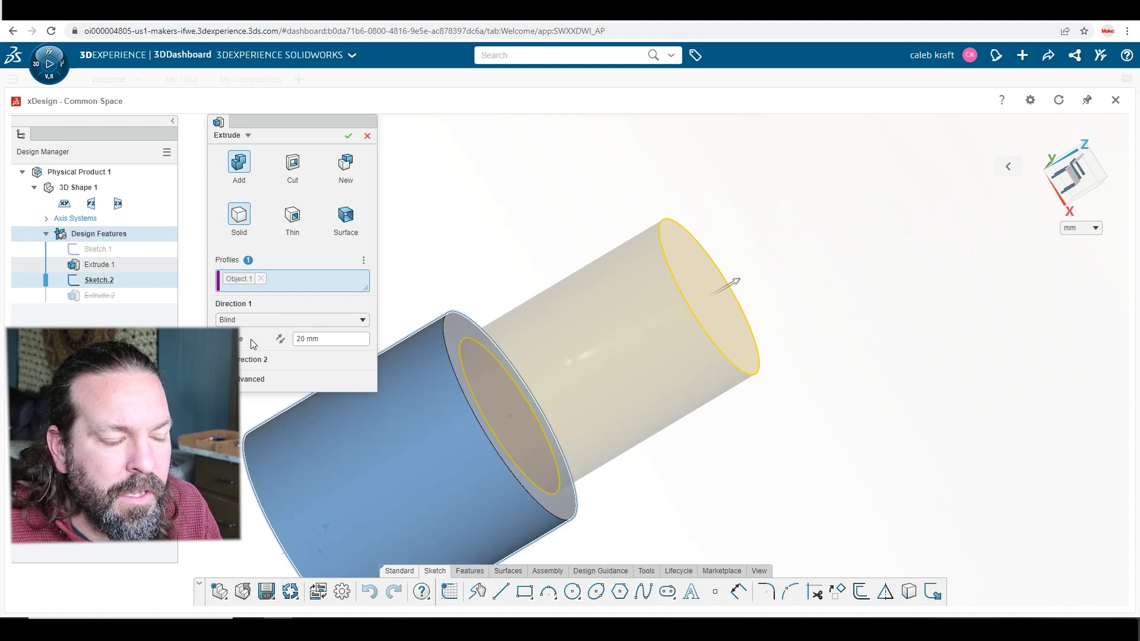
- Add a 45-degree draft to the extrusion's first direction so the profile tapers inward
click(221, 379)
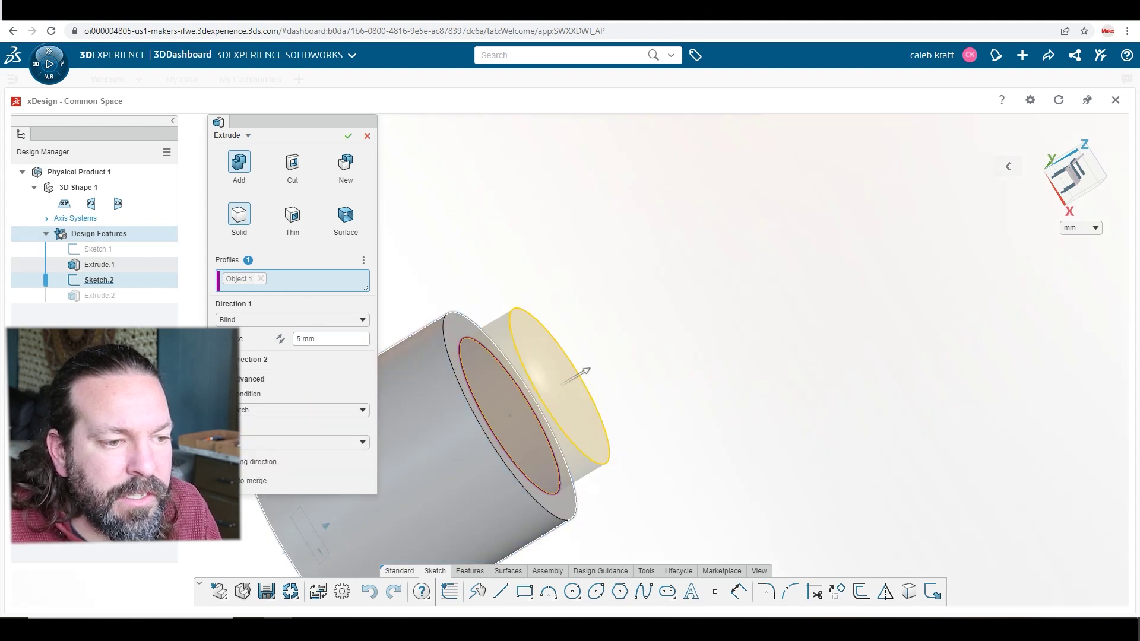
click(240, 441)
click(249, 470)
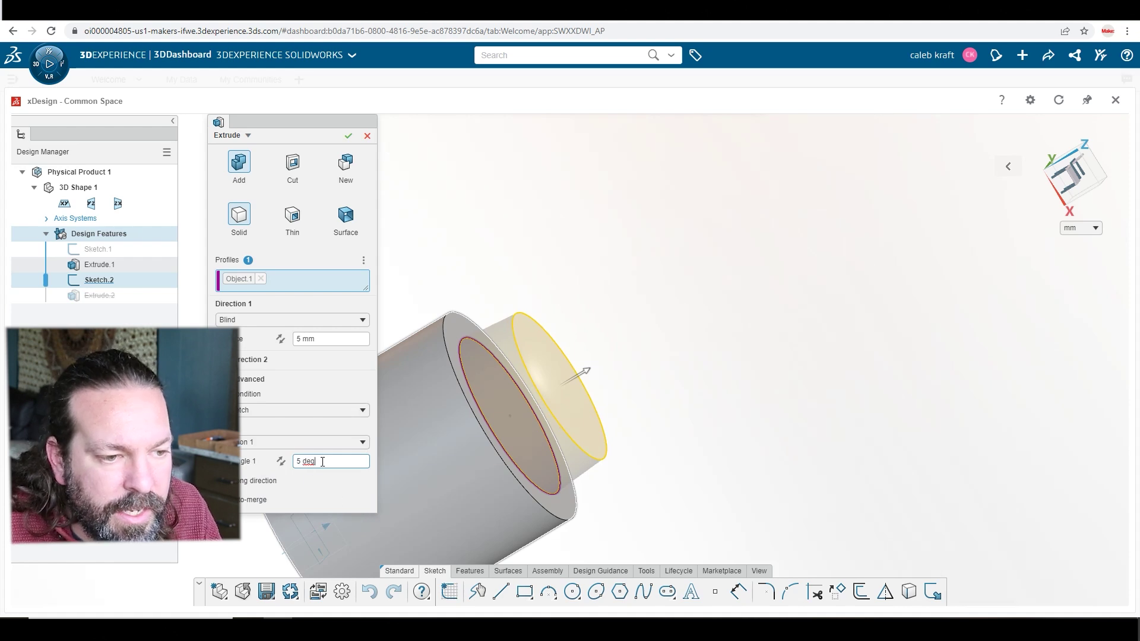
text(45)
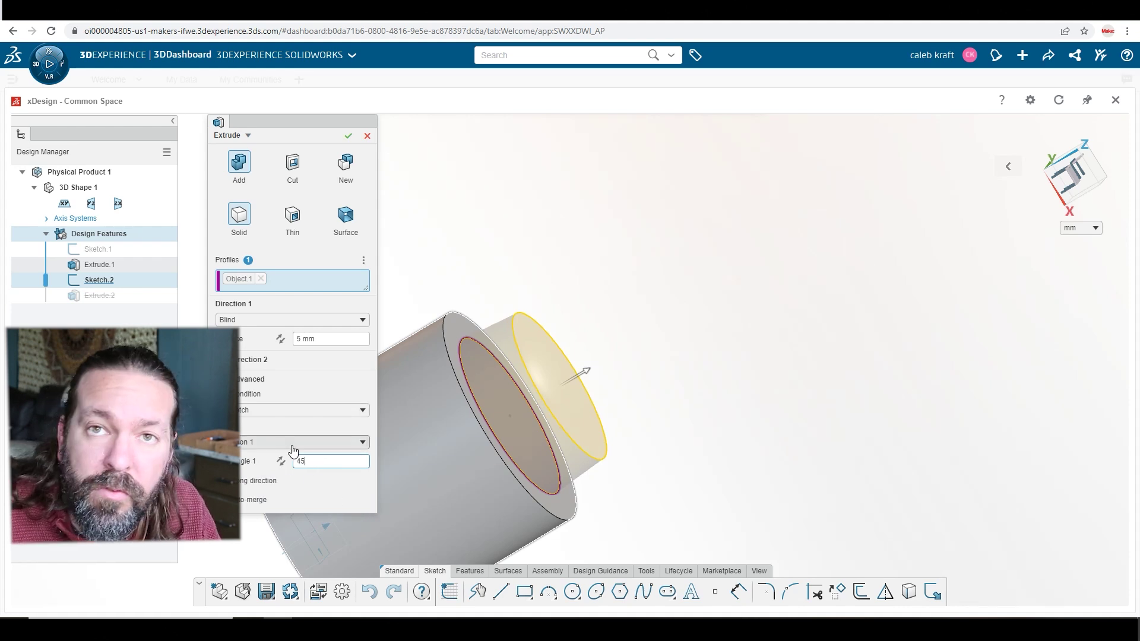
key(Return)
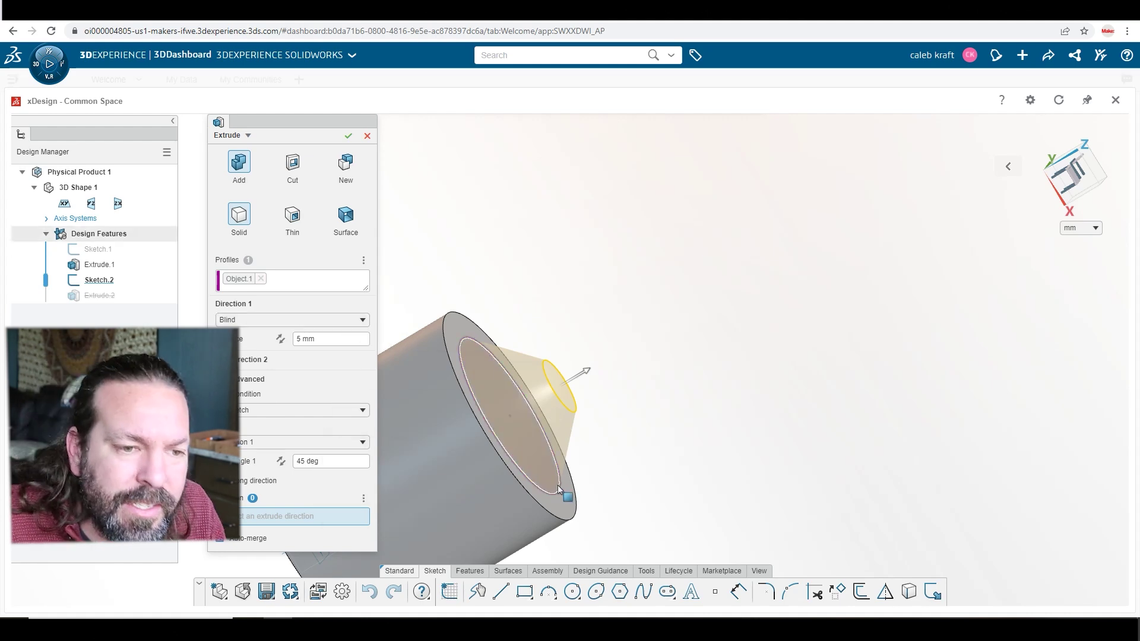
- Reverse the tapered extrusion into the cylinder and apply it as a cut to form a conical recess
middle_drag(558, 489, 643, 469)
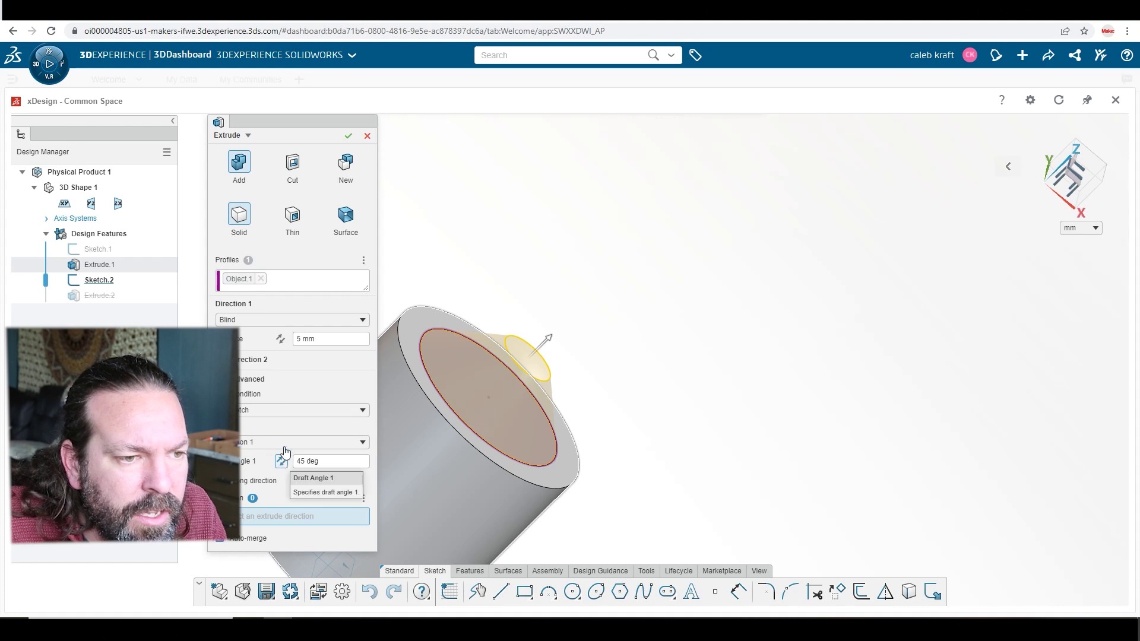
click(280, 339)
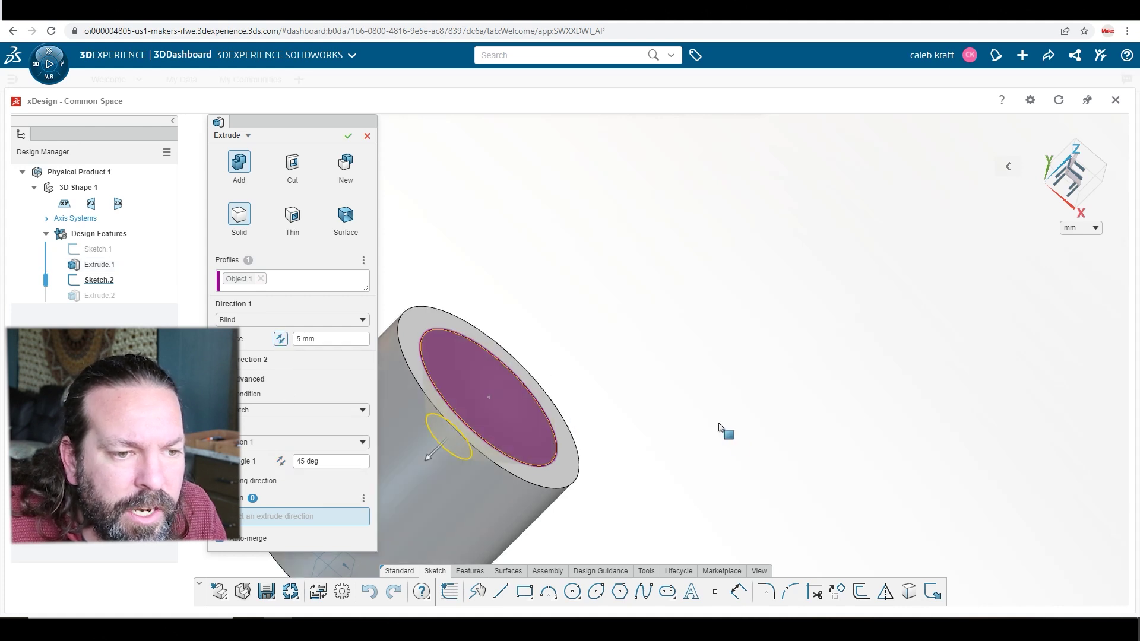
mouse_move(719, 424)
middle_down()
mouse_move(784, 434)
mouse_move(727, 429)
middle_up()
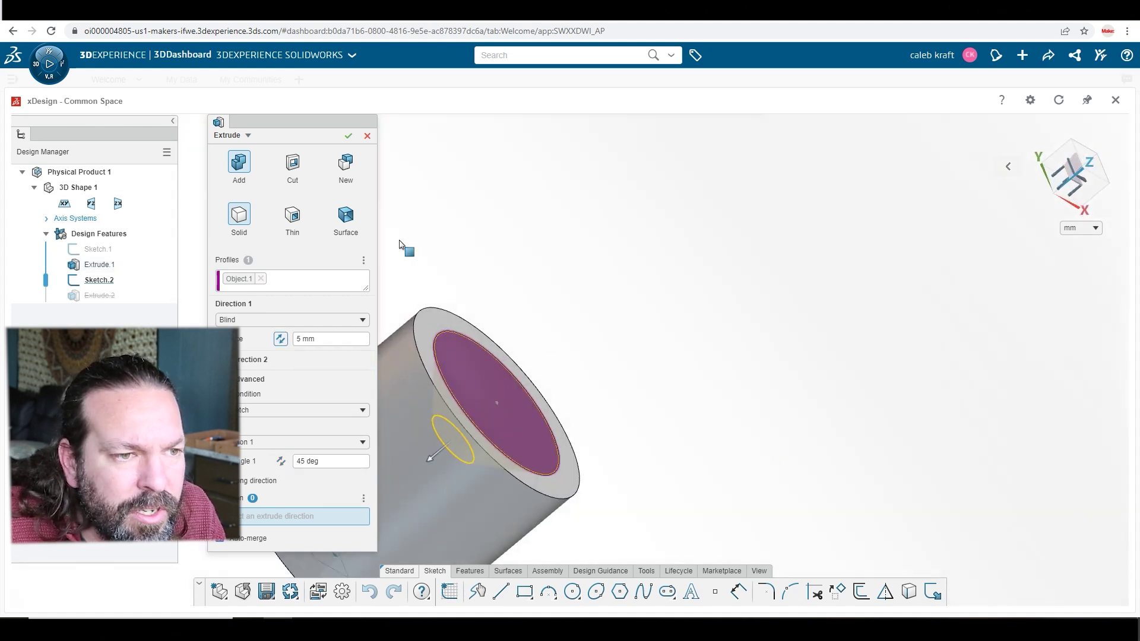
click(292, 164)
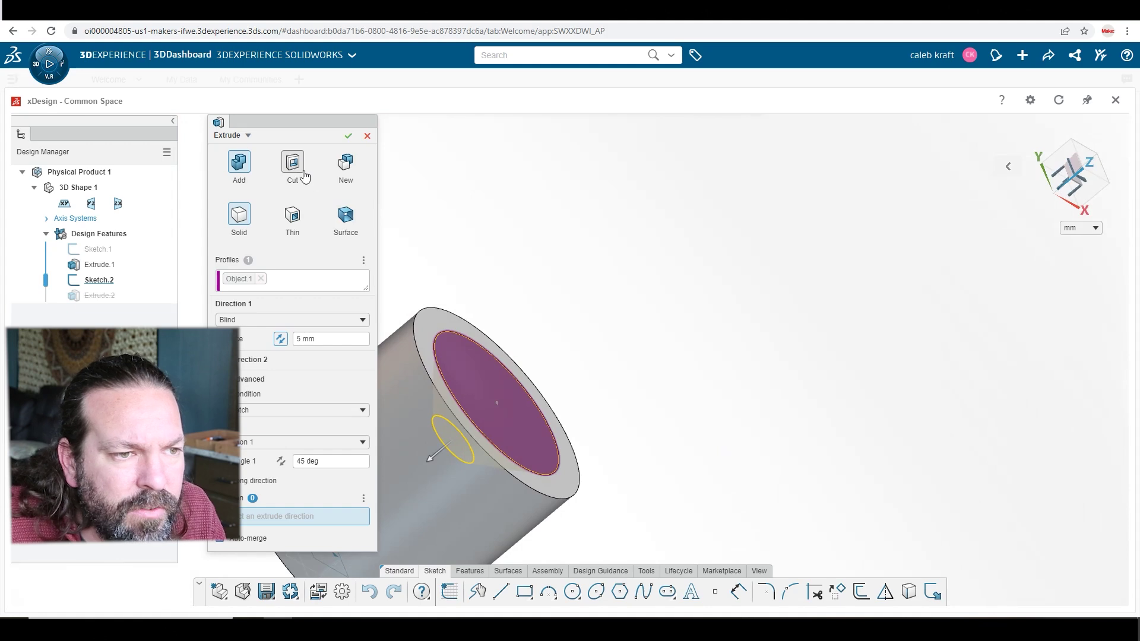
click(349, 138)
- Extrude-cut the small circular floor face of the conical recess 10 mm deeper into the cylinder
middle_drag(710, 351, 784, 463)
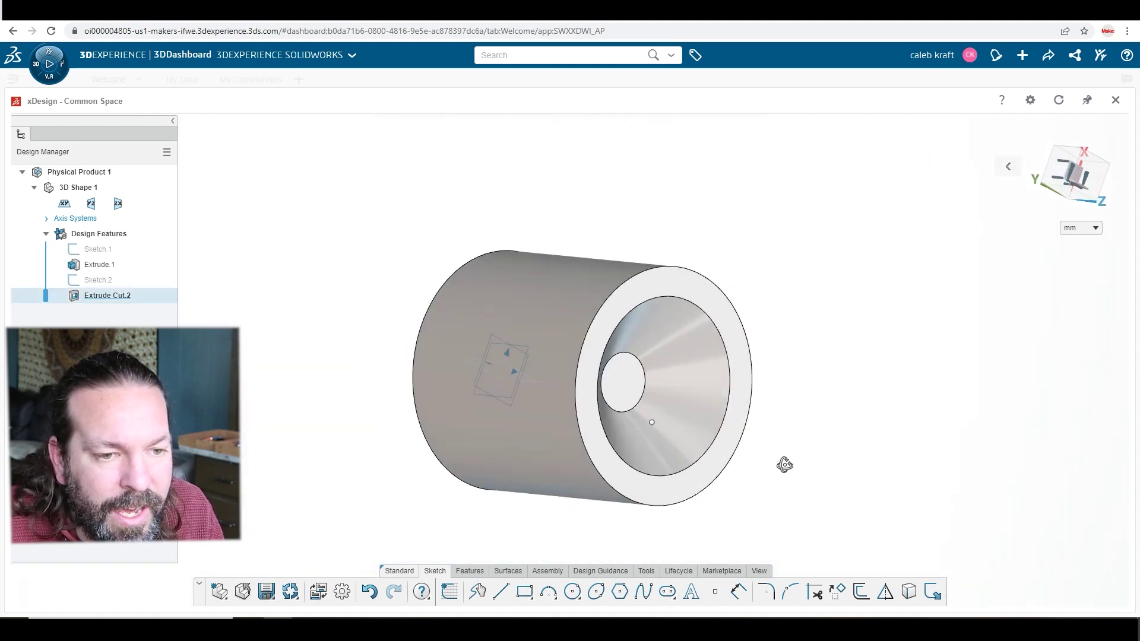
click(638, 382)
click(685, 337)
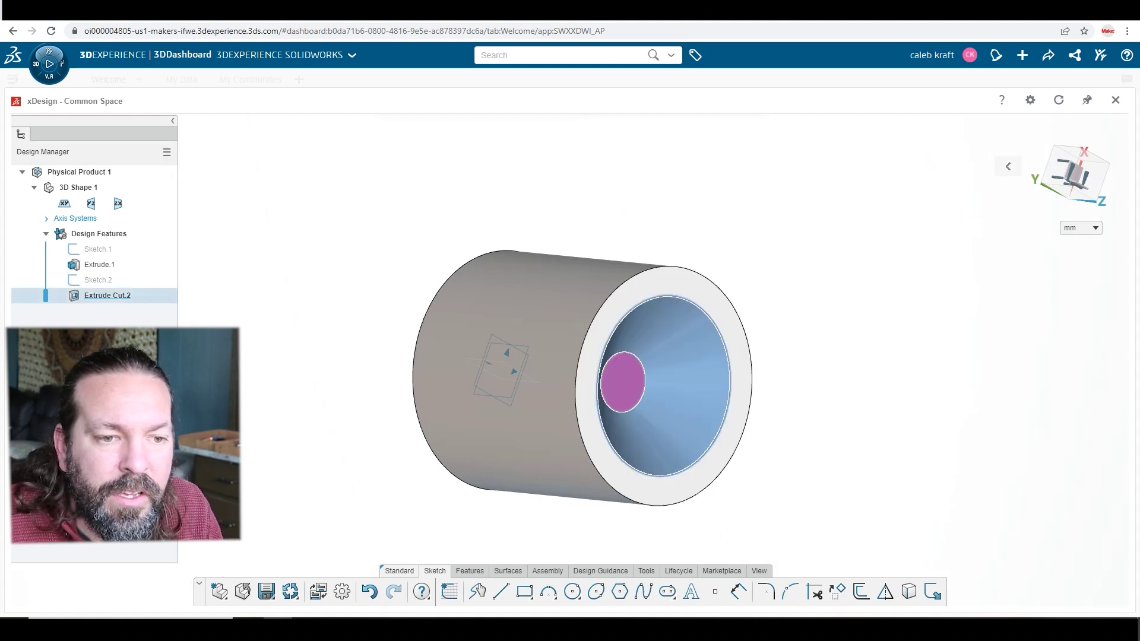
middle_drag(811, 451, 912, 480)
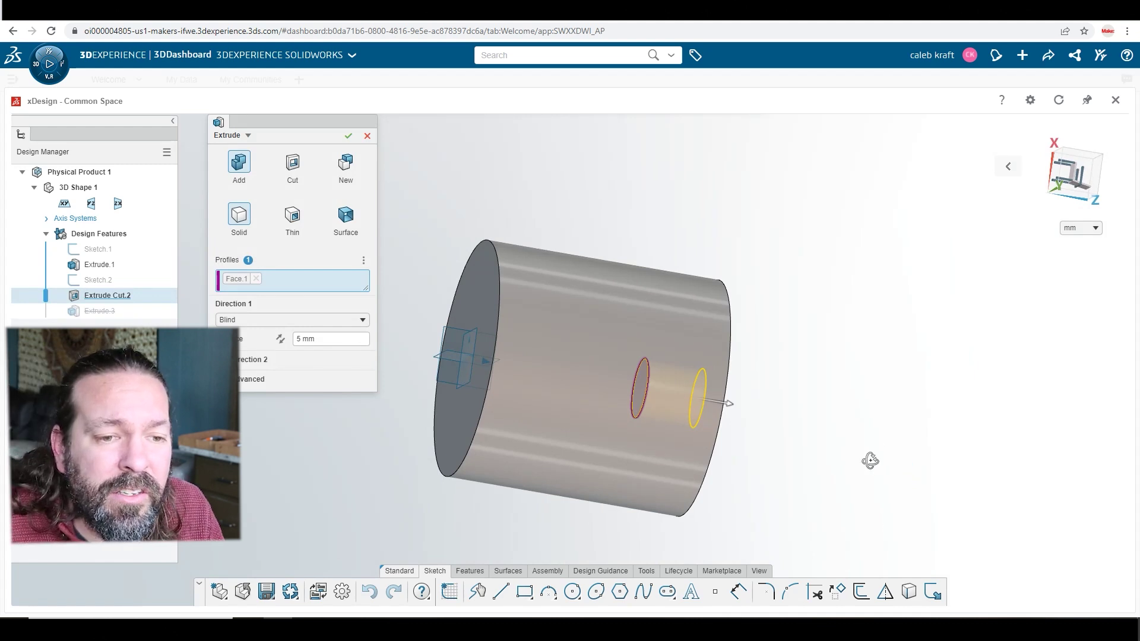
middle_drag(870, 461, 801, 467)
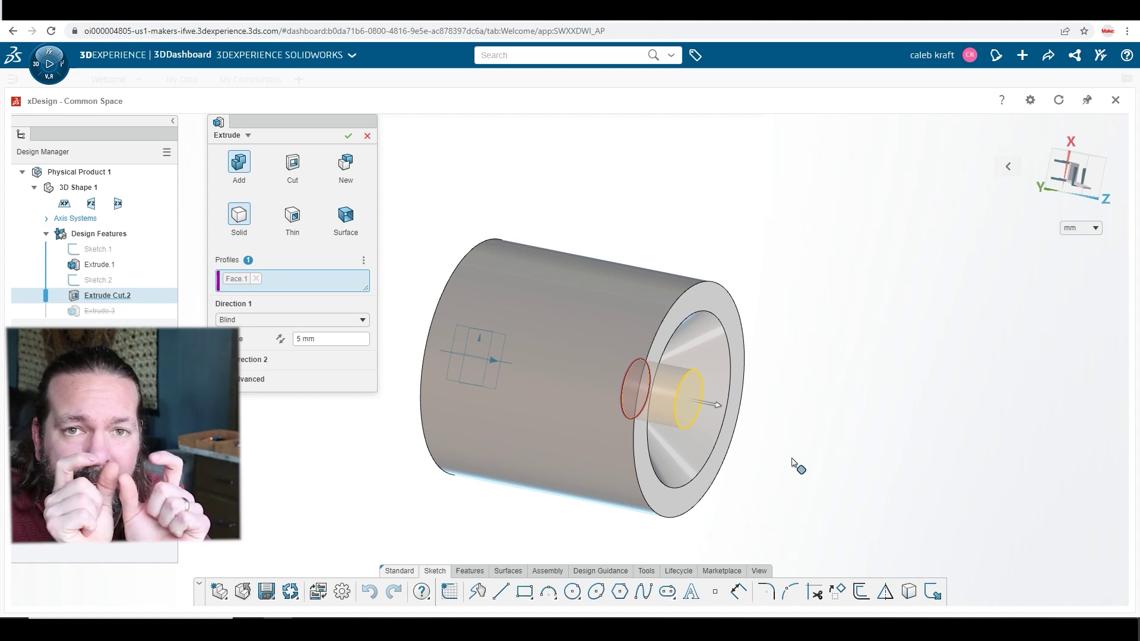
double_click(303, 338)
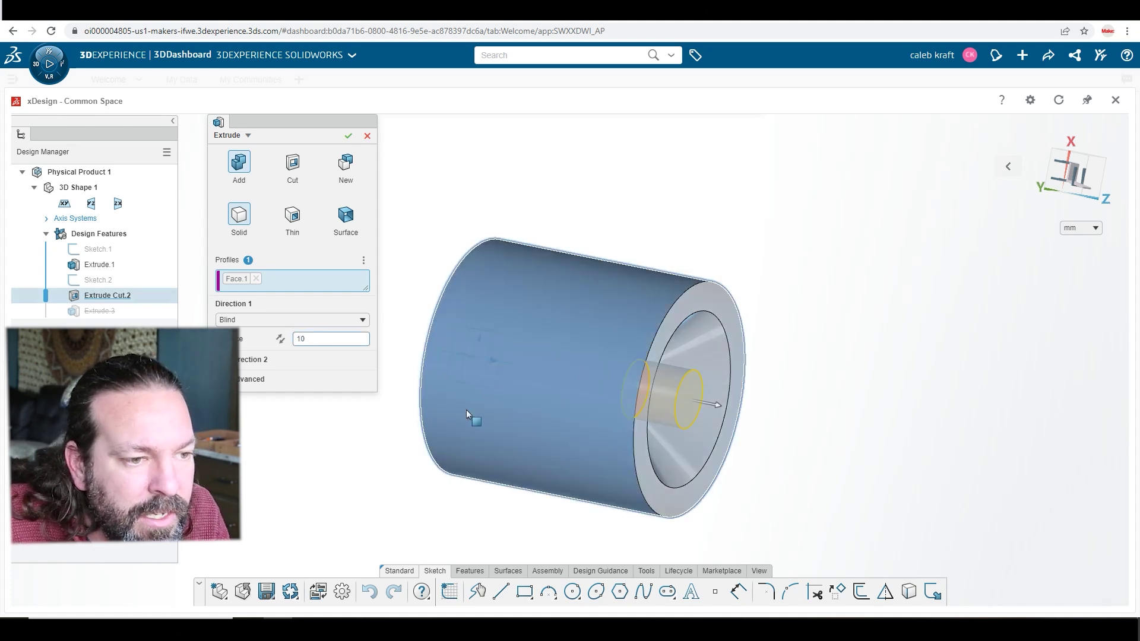
click(280, 338)
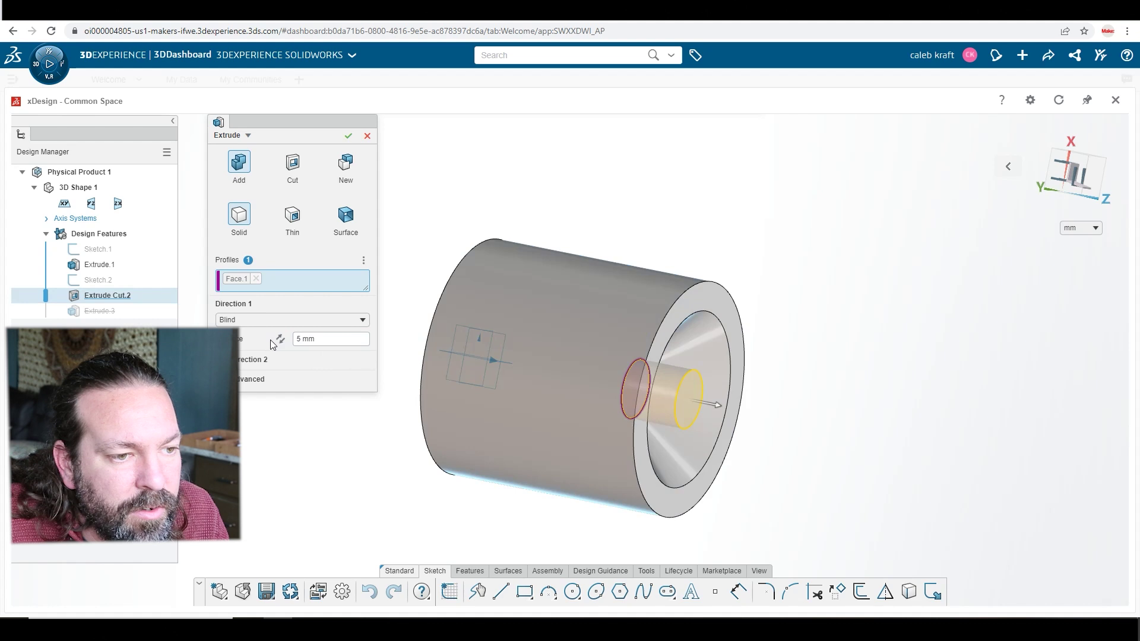
click(292, 161)
click(903, 377)
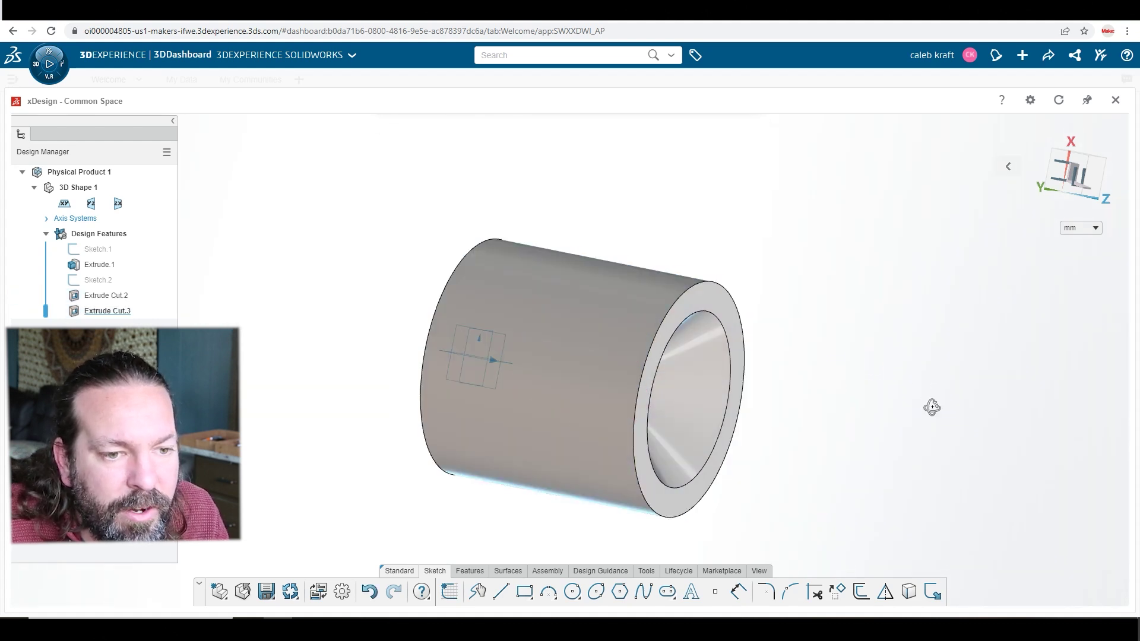
- Set up a 5 mm extruded cut from the narrow hole's floor face, reversed toward the cylinder's closed end
middle_drag(931, 407, 867, 399)
middle_drag(941, 467, 916, 468)
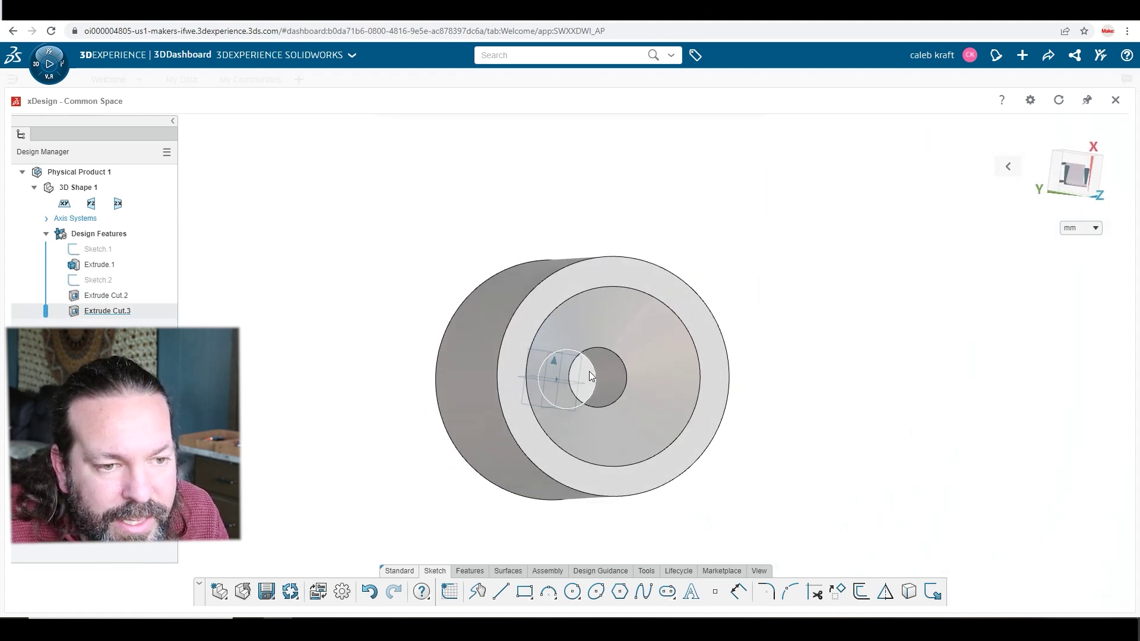
middle_drag(860, 421, 902, 397)
middle_drag(861, 440, 758, 402)
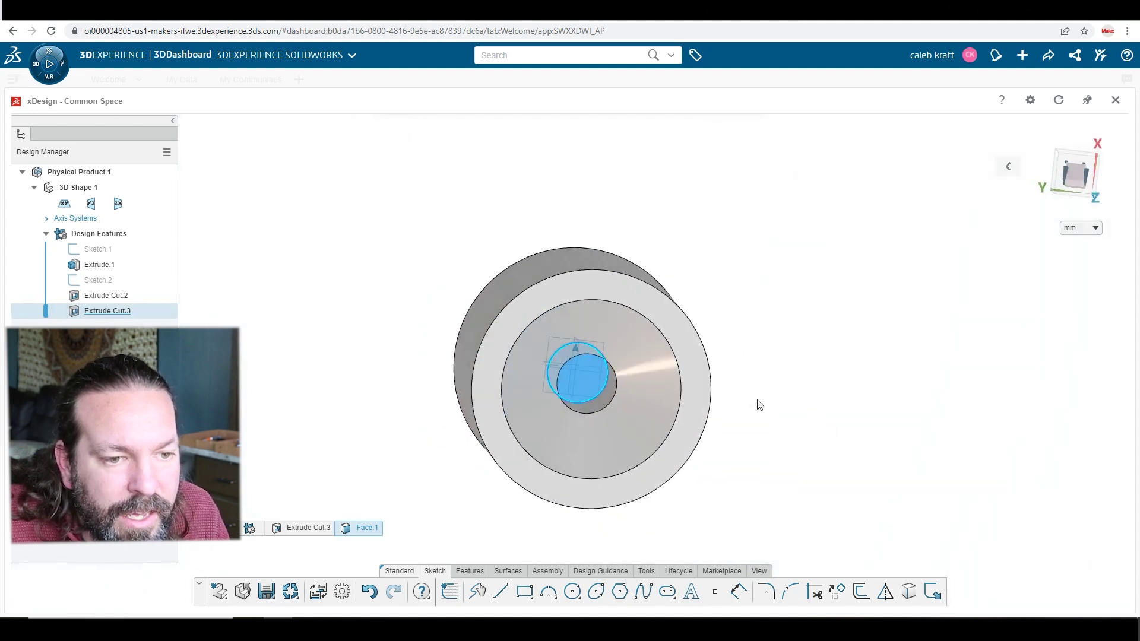
right_click(594, 382)
click(641, 252)
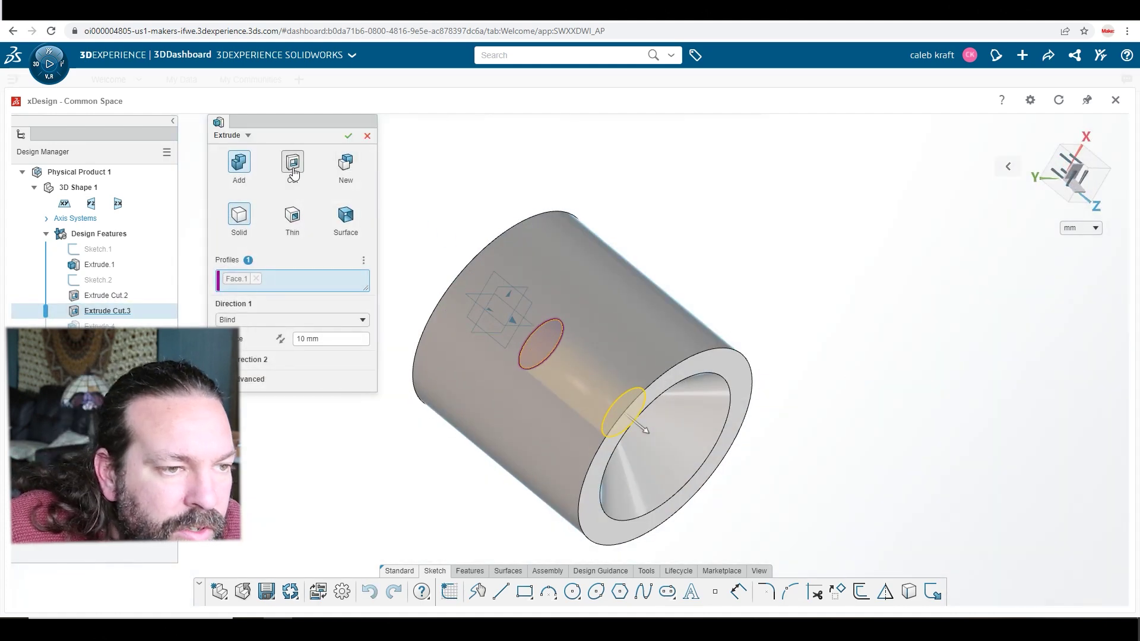
click(326, 338)
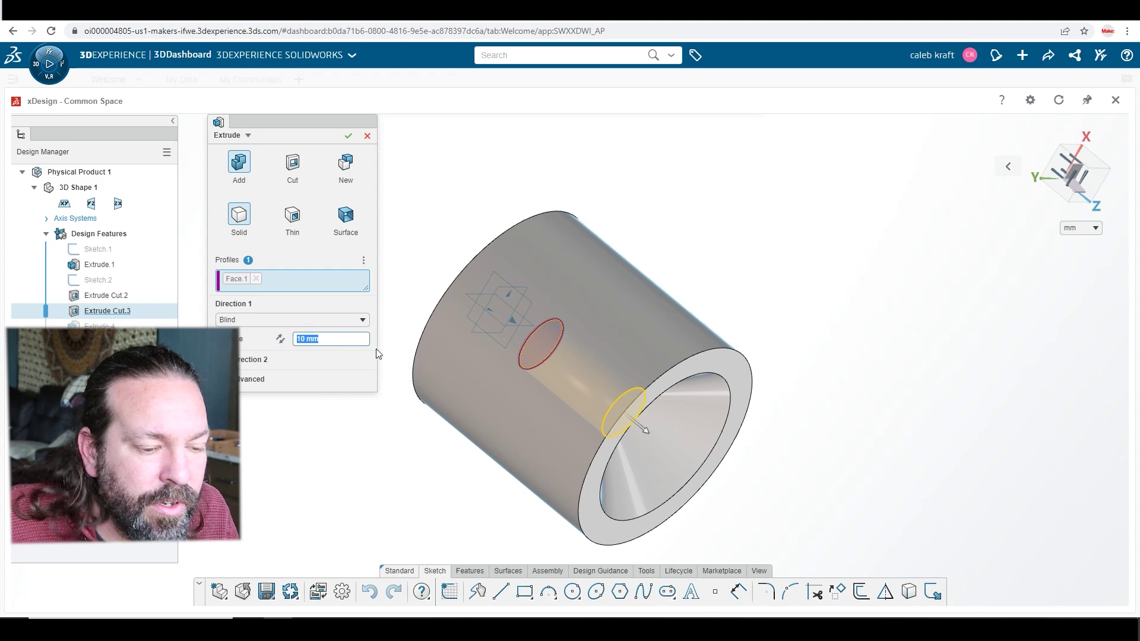
text(5)
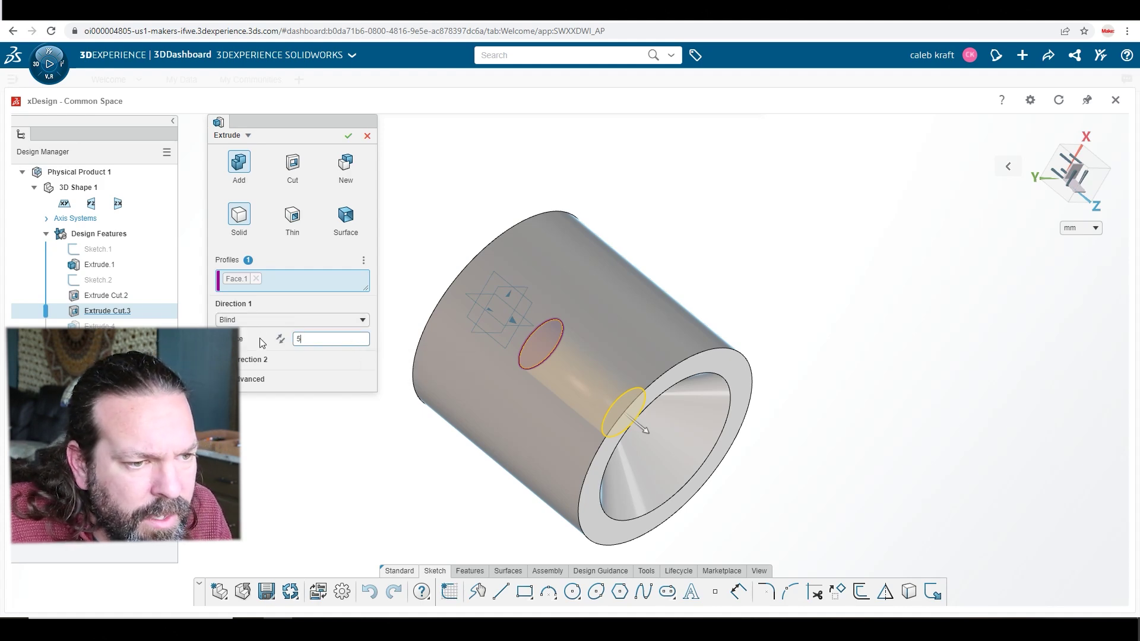
key(Return)
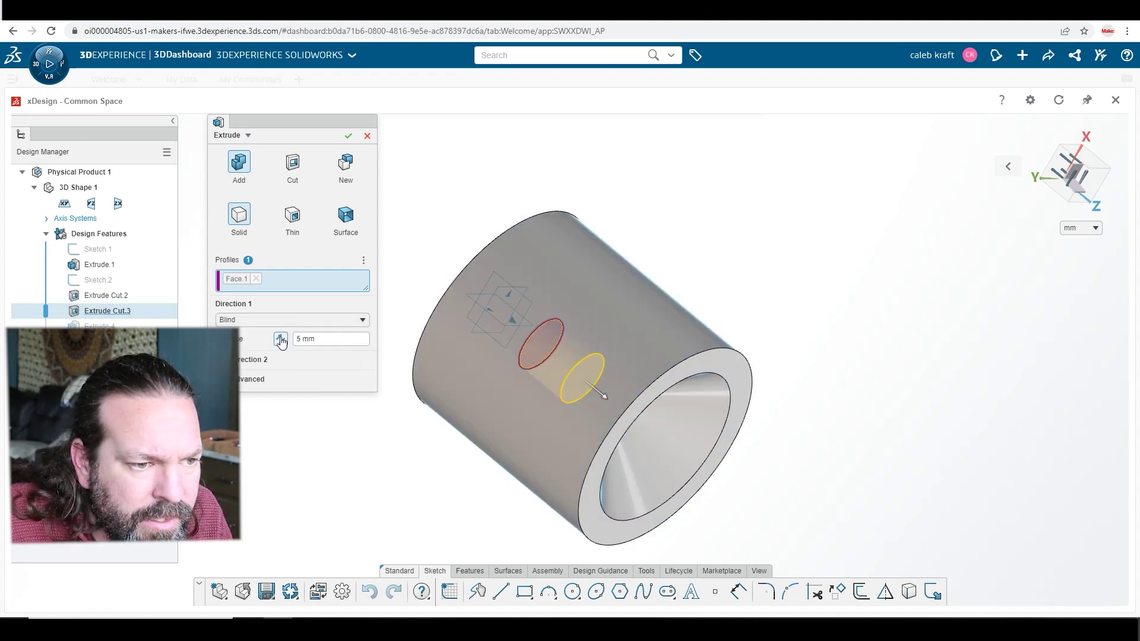
click(280, 340)
click(292, 163)
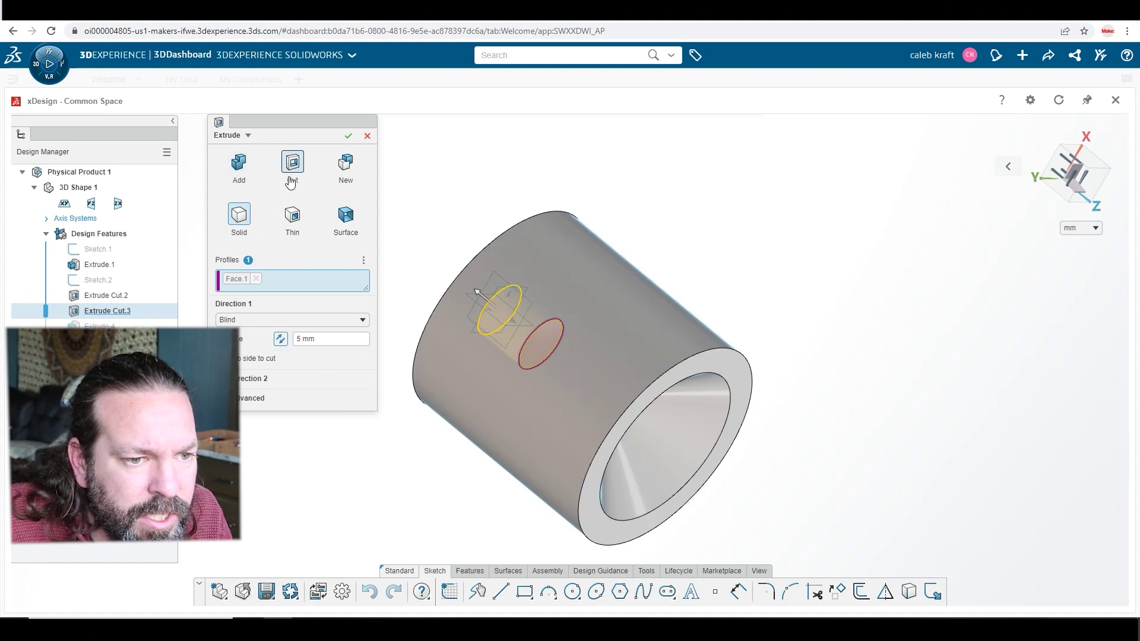
- Give the cut a 45-degree Direction 1 draft flaring outward toward the closed end, and apply it to form the second conical recess
middle_drag(407, 471, 498, 487)
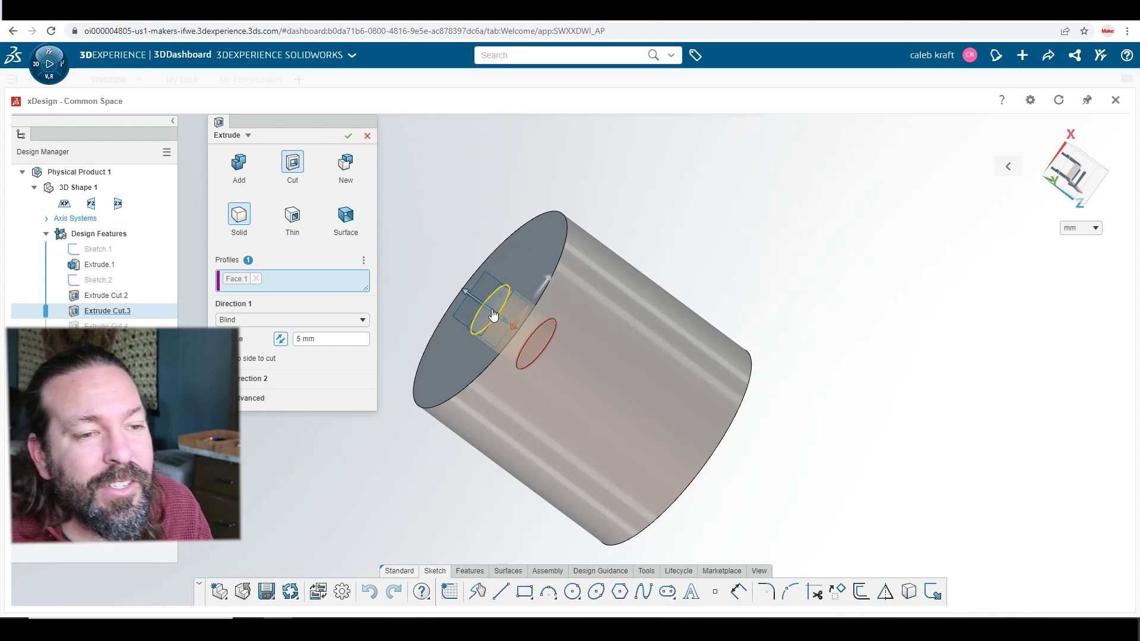
click(222, 398)
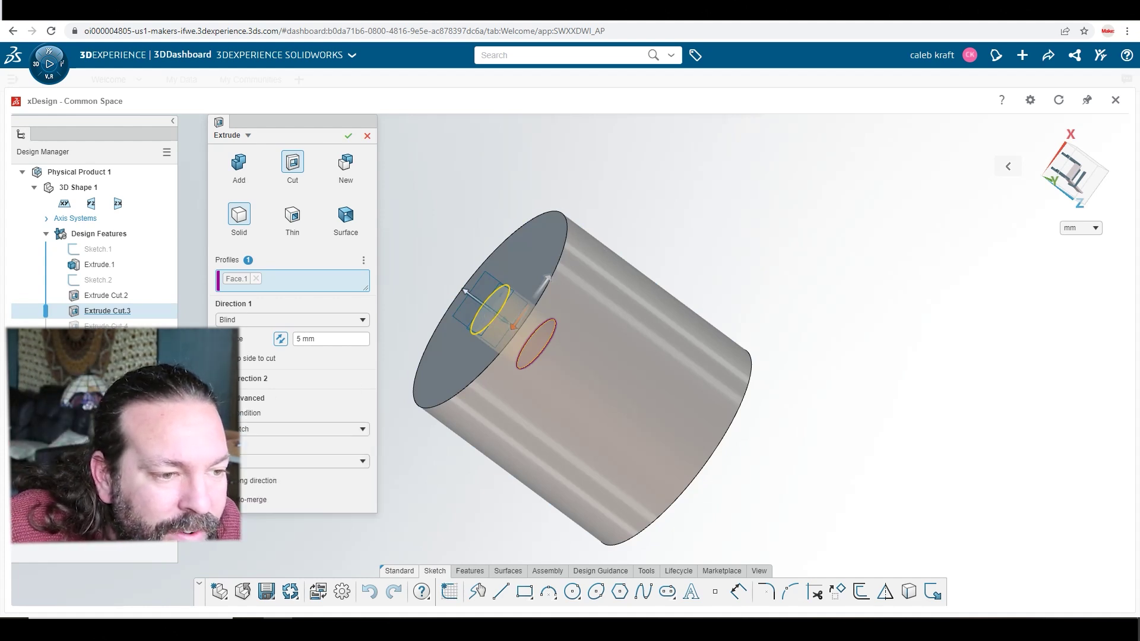
click(279, 463)
click(275, 493)
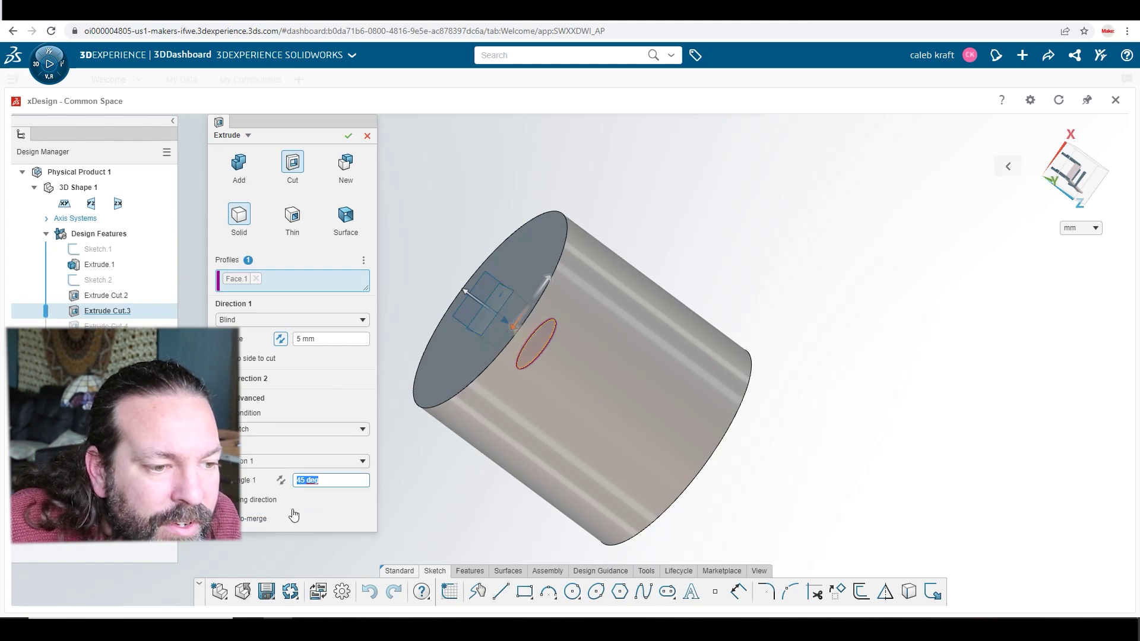
mouse_move(464, 470)
middle_down()
mouse_move(496, 493)
mouse_move(474, 479)
middle_up()
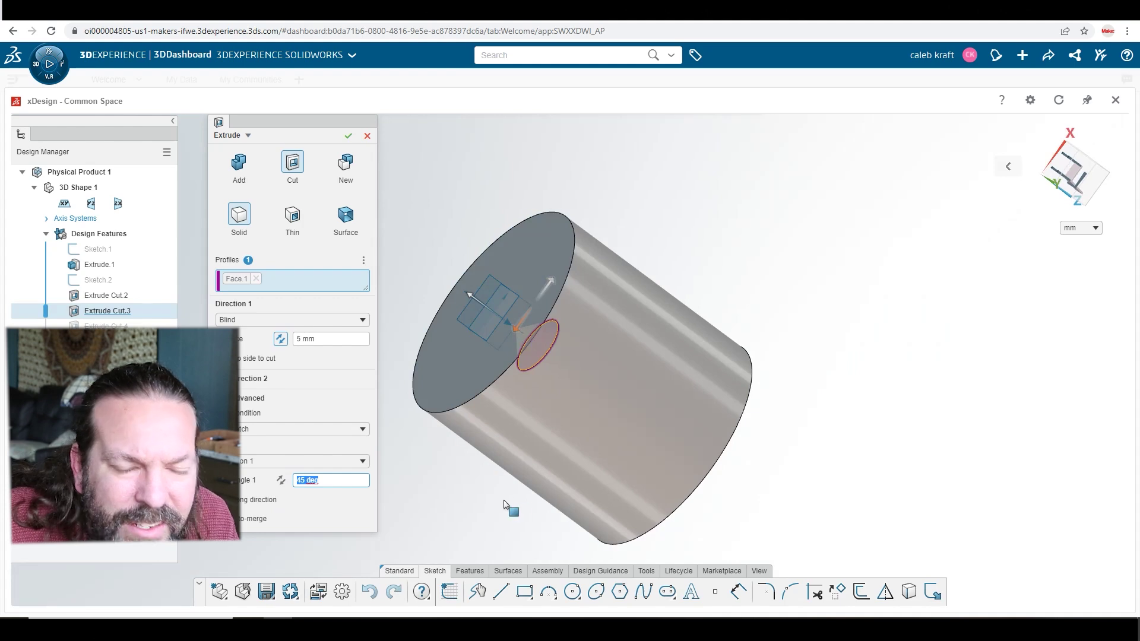
click(281, 481)
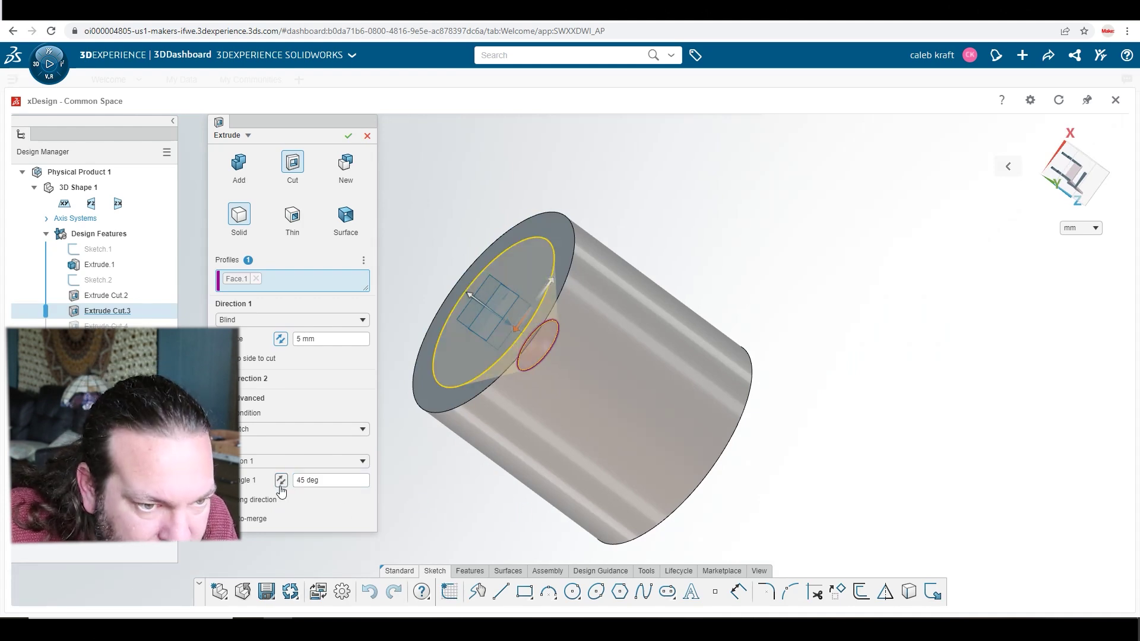
mouse_move(489, 501)
middle_down()
mouse_move(428, 504)
mouse_move(483, 514)
middle_up()
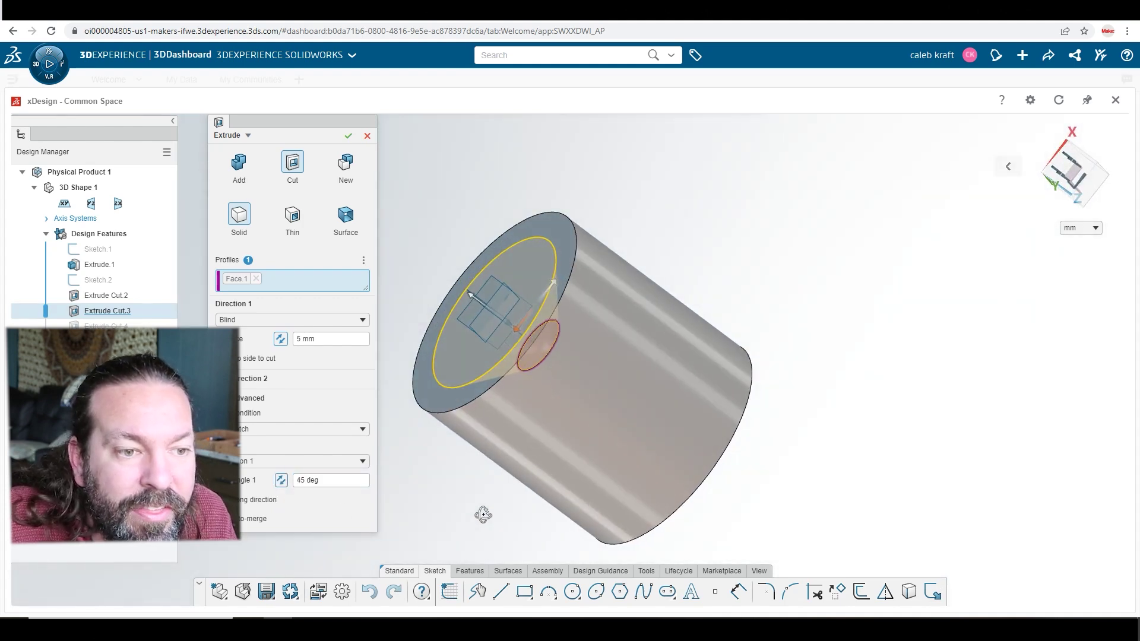
click(346, 137)
- Start a circle sketch on the flat ring-shaped end face around the conical recess, discarding the off-centre circle
middle_drag(368, 145, 422, 204)
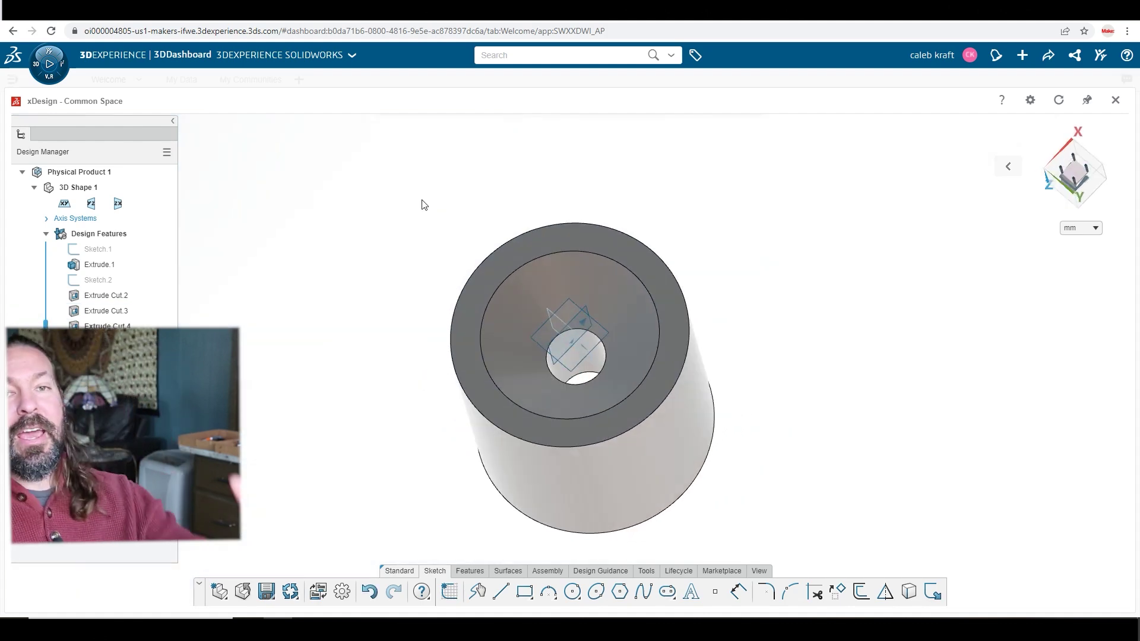
middle_drag(774, 313, 606, 473)
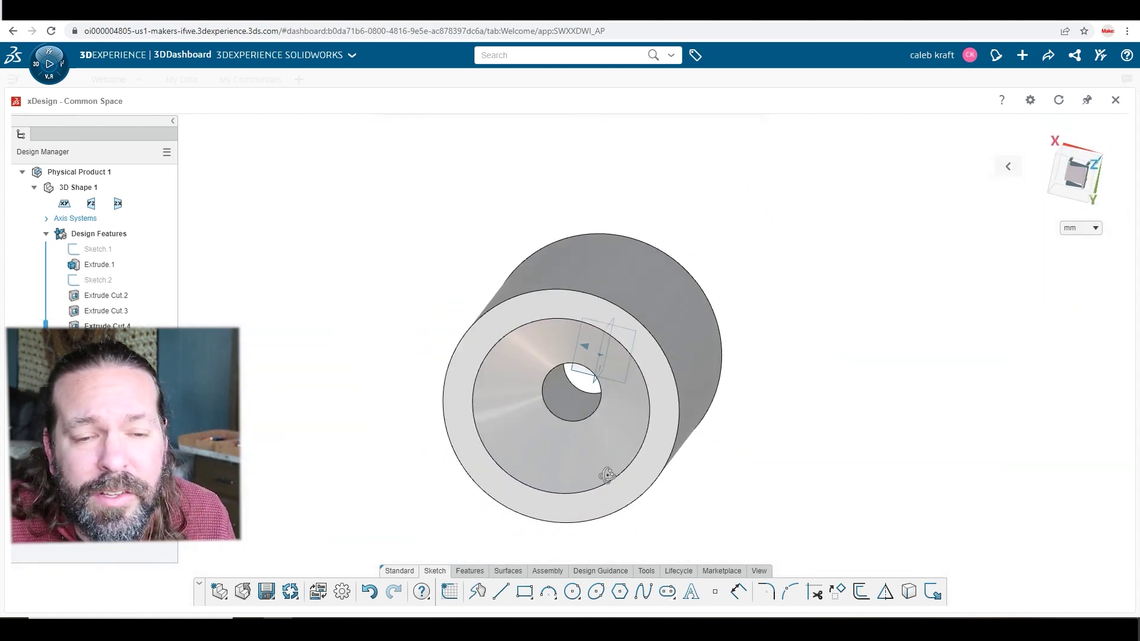
middle_drag(776, 270, 776, 369)
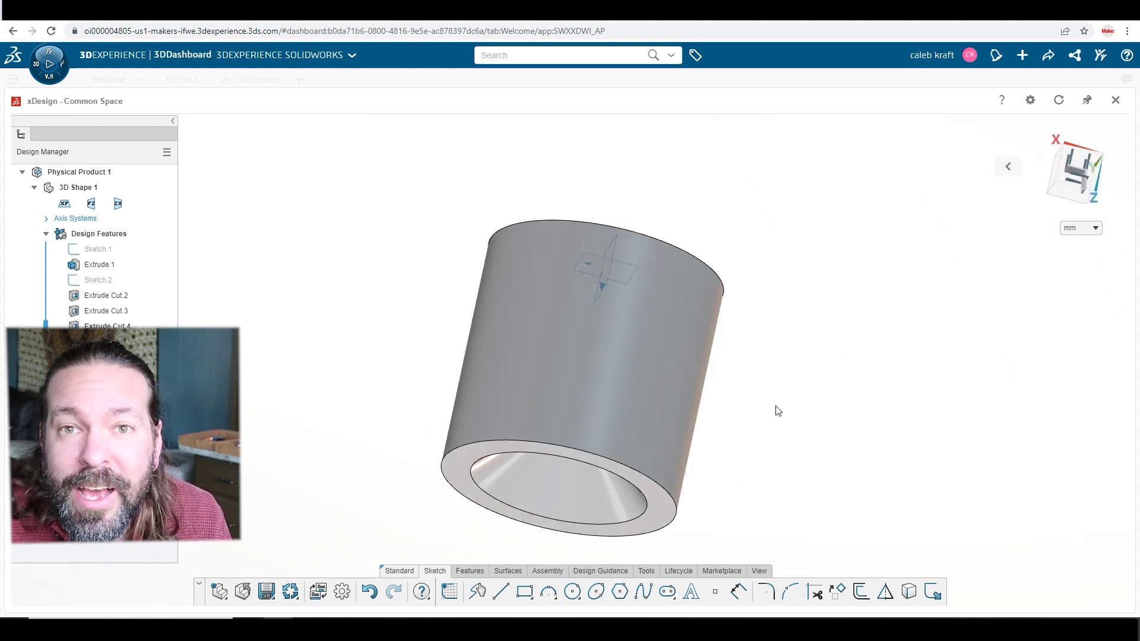
middle_drag(778, 410, 786, 384)
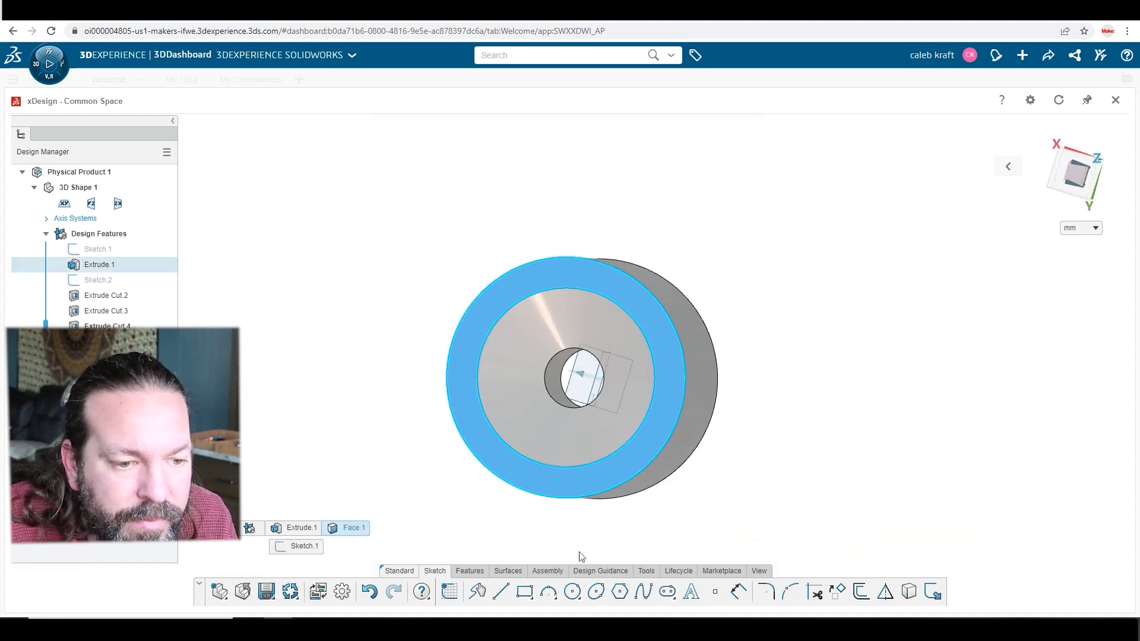
click(572, 592)
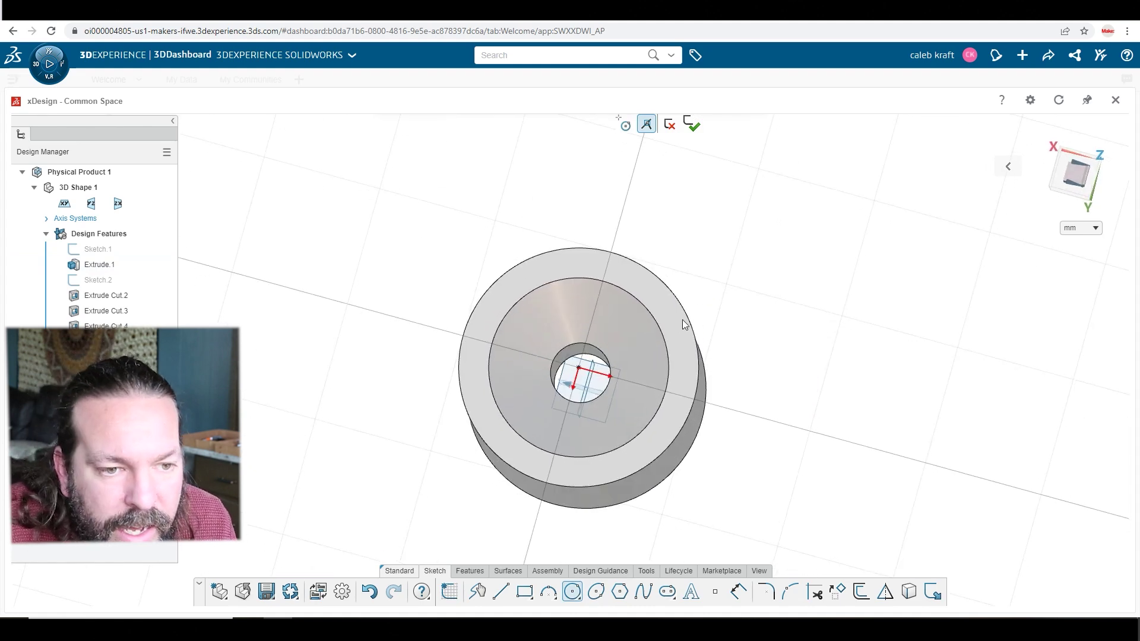
click(674, 307)
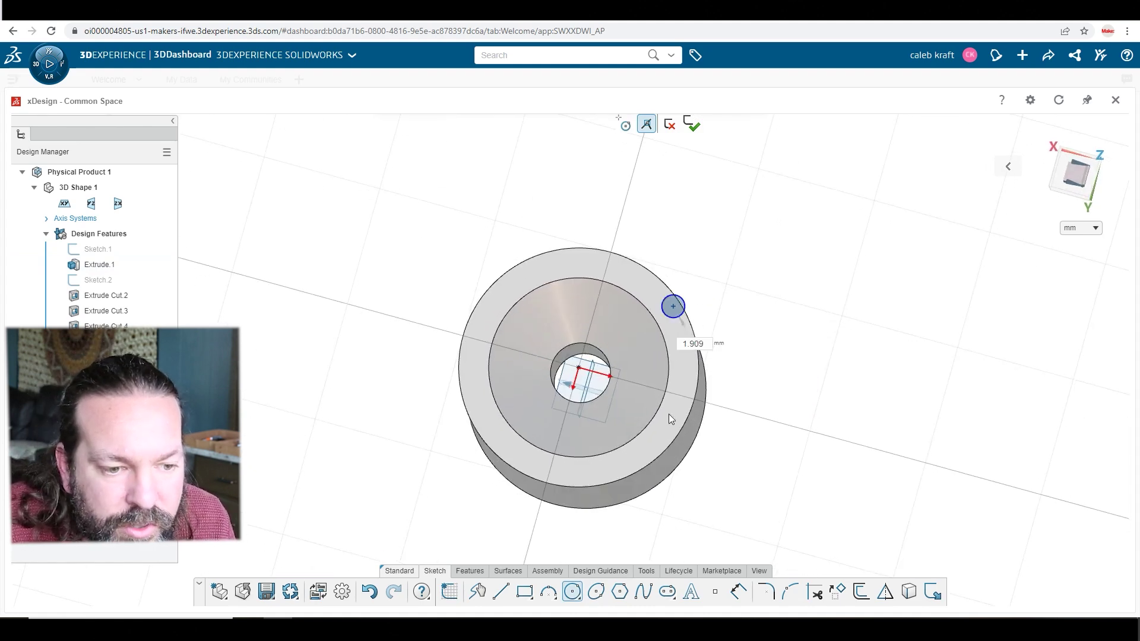
click(666, 479)
key(Escape)
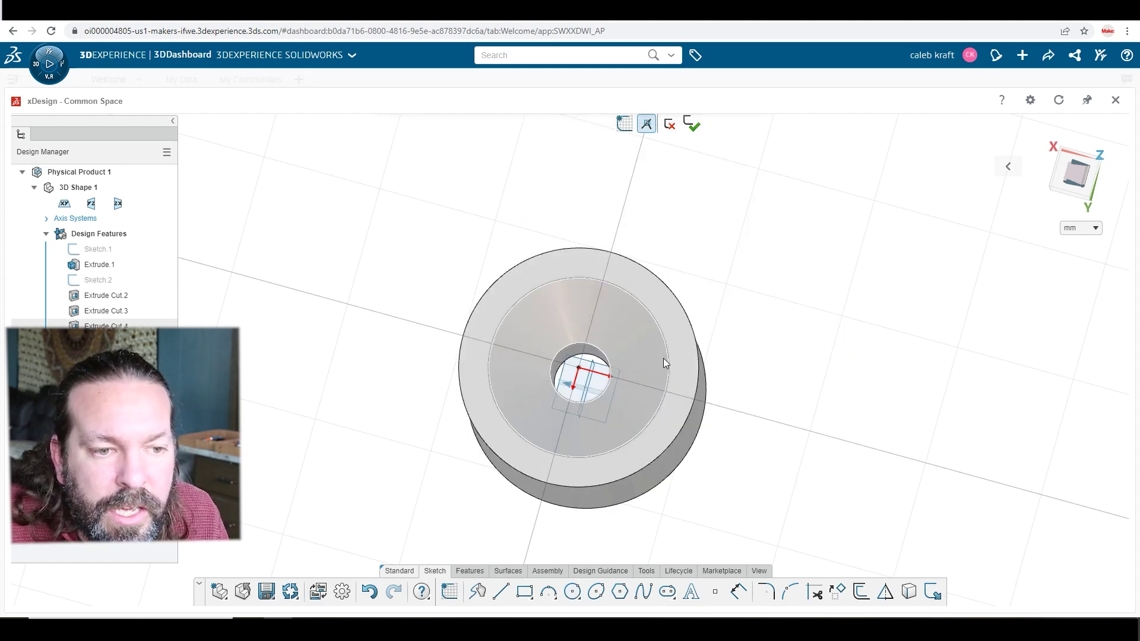
- Sketch a 14 mm diameter circle centred on the cylinder axis inside the recess opening
click(574, 592)
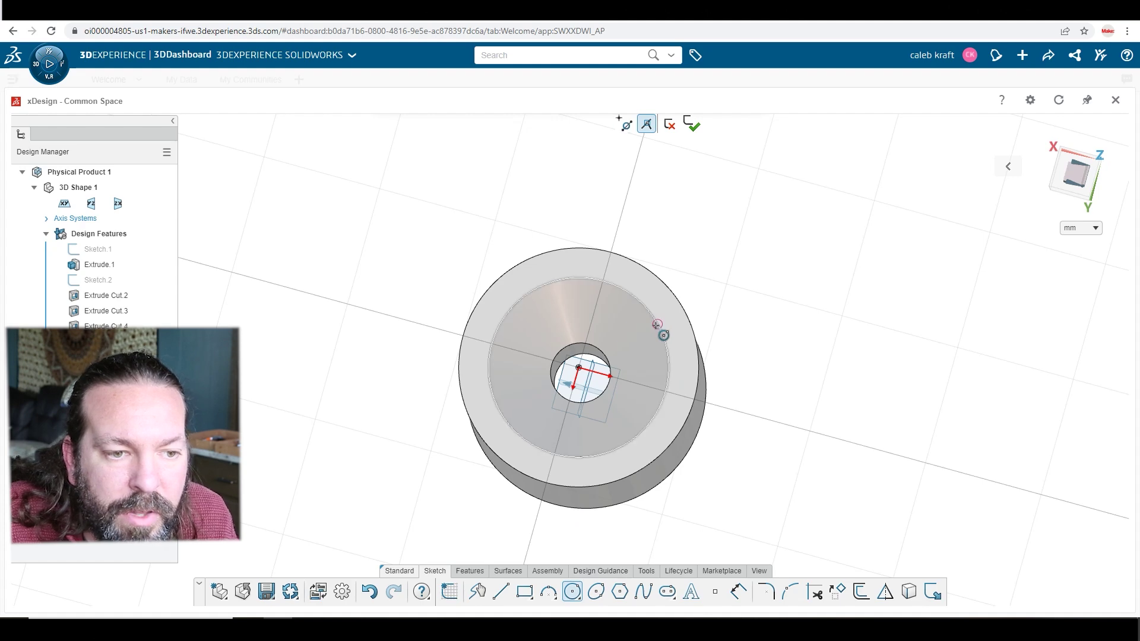
click(578, 368)
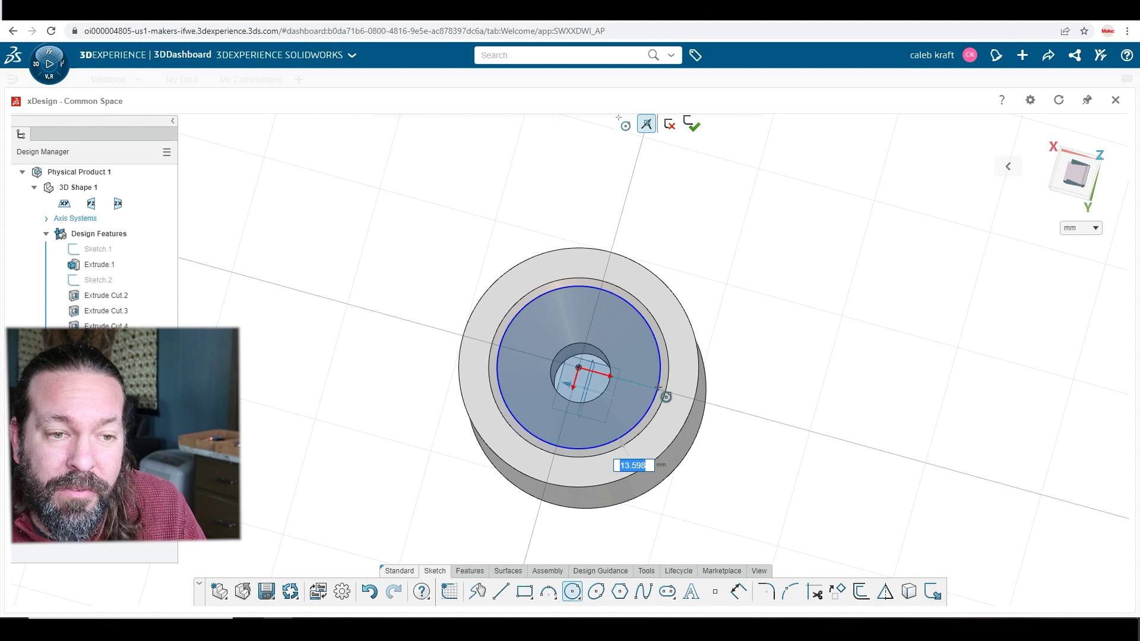
text(14)
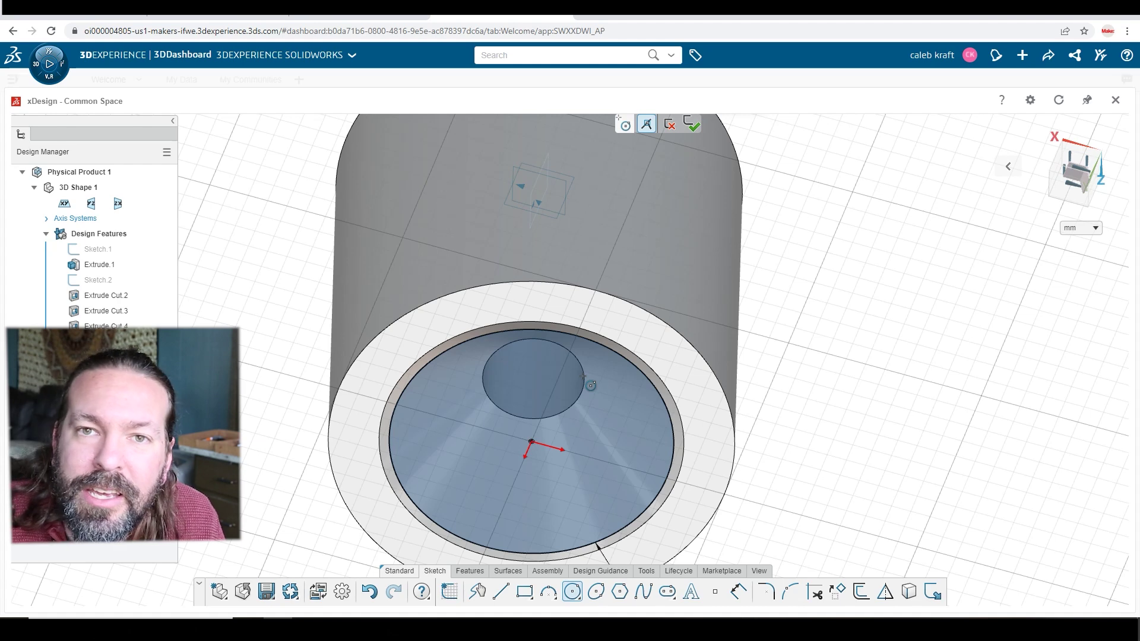
key(Escape)
- Set up a 5 mm added extrusion of the 14 mm circle, reversed into the conical recess
click(593, 434)
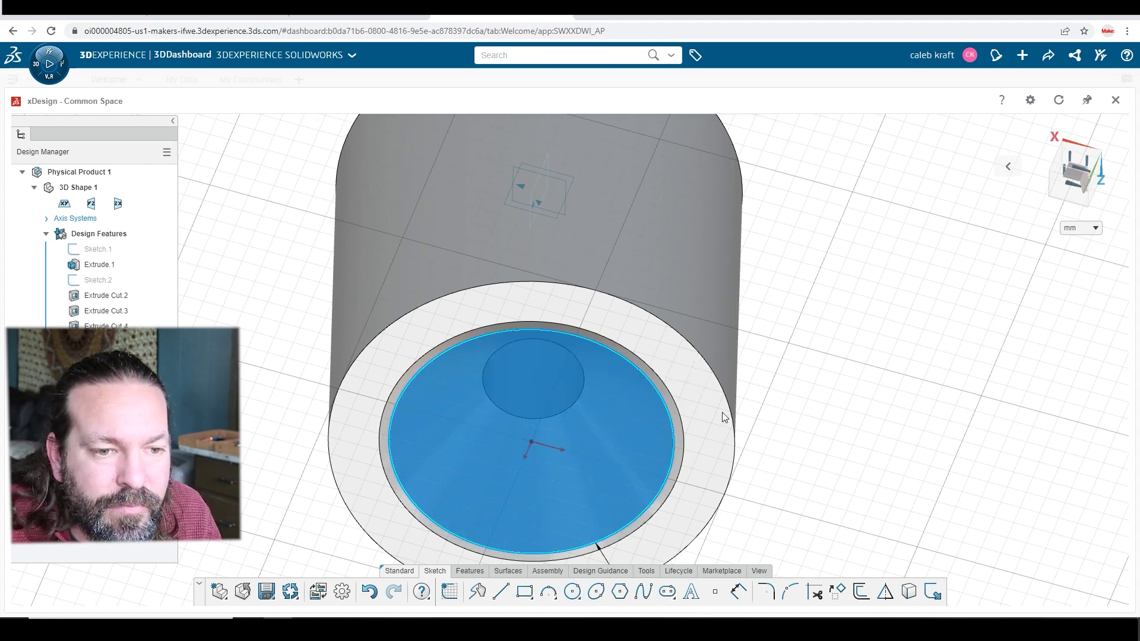
key(e)
mouse_move(860, 491)
middle_down()
mouse_move(996, 489)
mouse_move(861, 460)
middle_up()
click(281, 340)
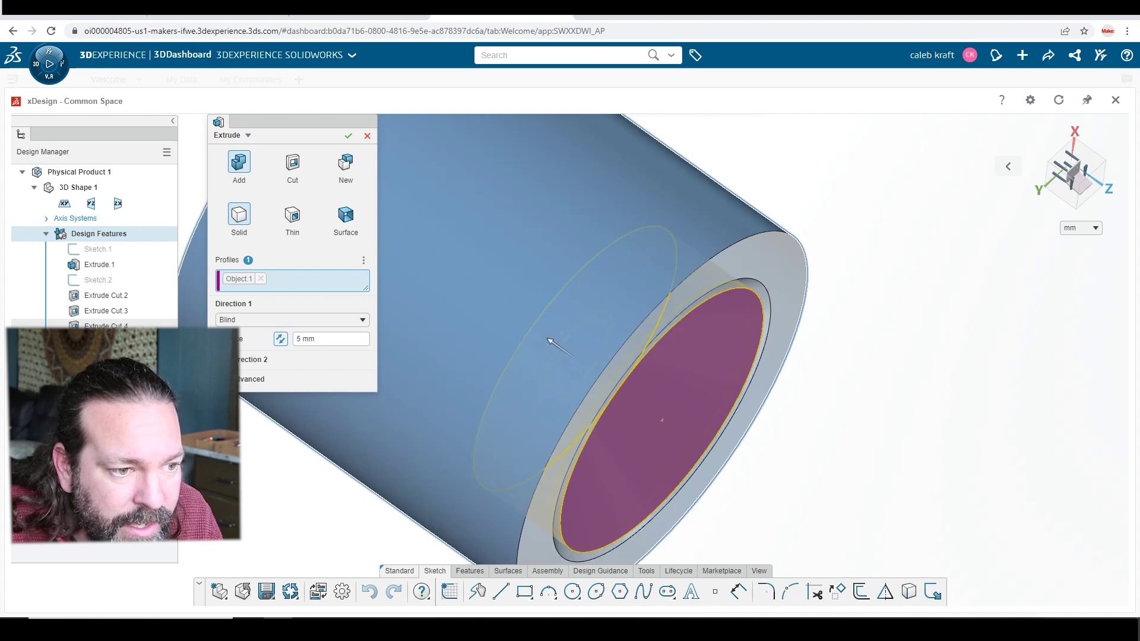
- Add a 45-degree Direction 1 draft that narrows the extrusion inward, and apply it to form the inner cone
click(230, 380)
click(291, 446)
click(282, 473)
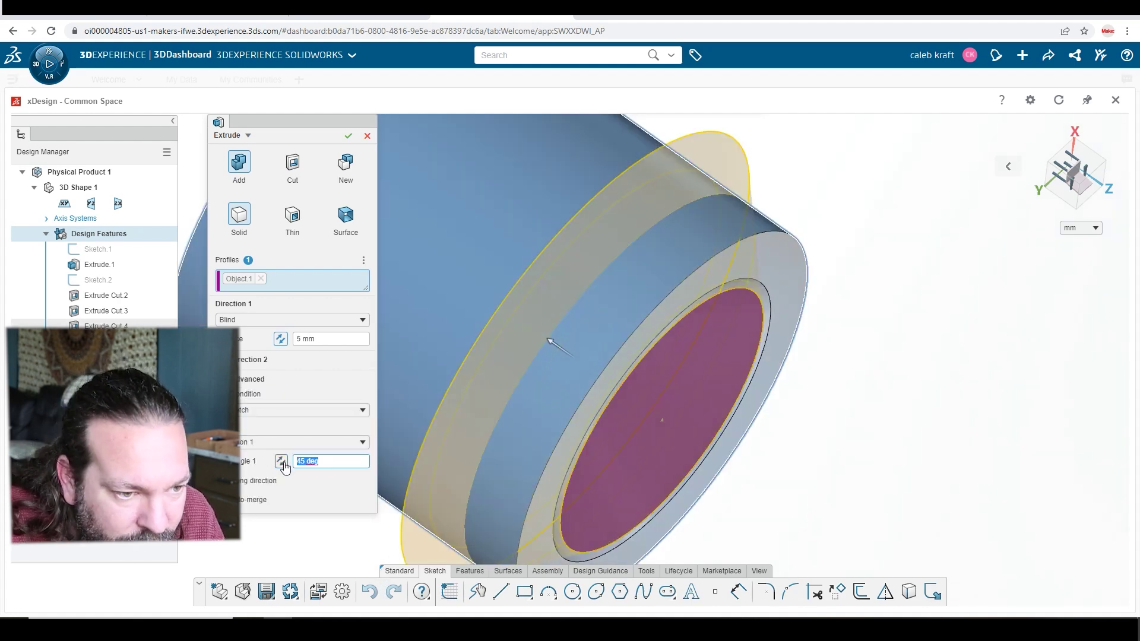
click(282, 461)
middle_drag(820, 491, 773, 485)
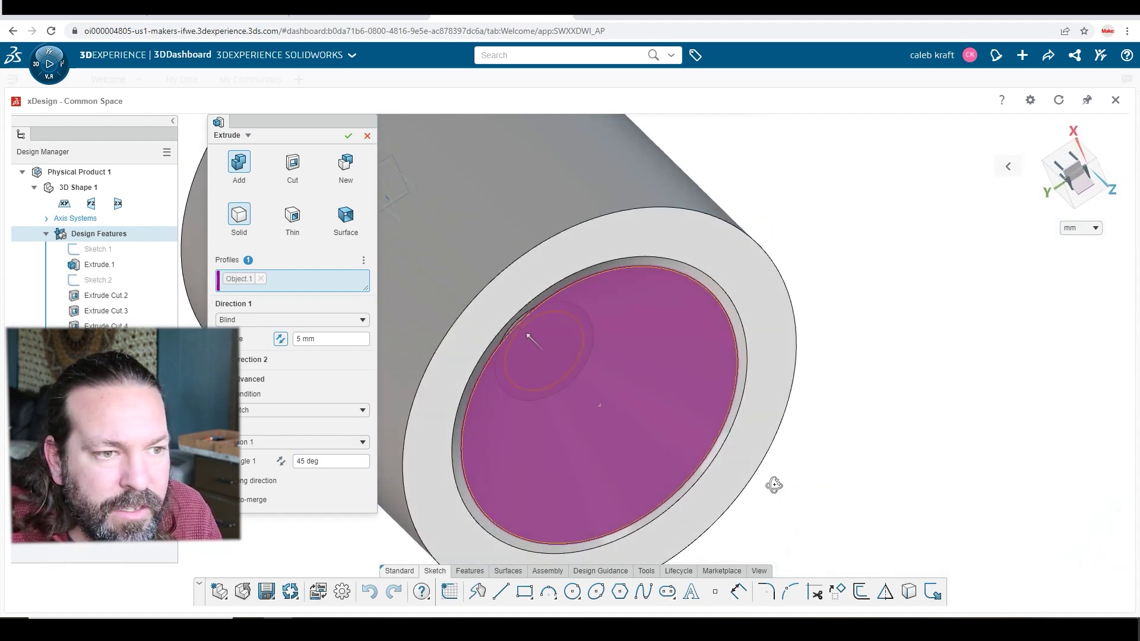
click(350, 138)
- Section the model along the YZ plane to expose the inner cone and the narrow hole
middle_drag(869, 380, 1050, 569)
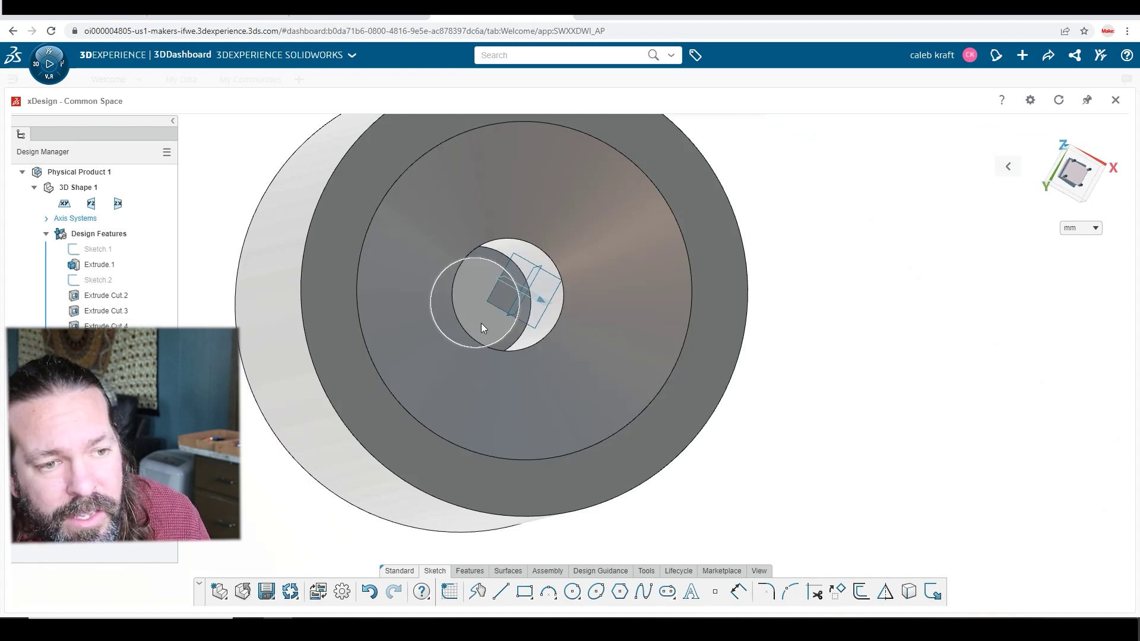
click(481, 327)
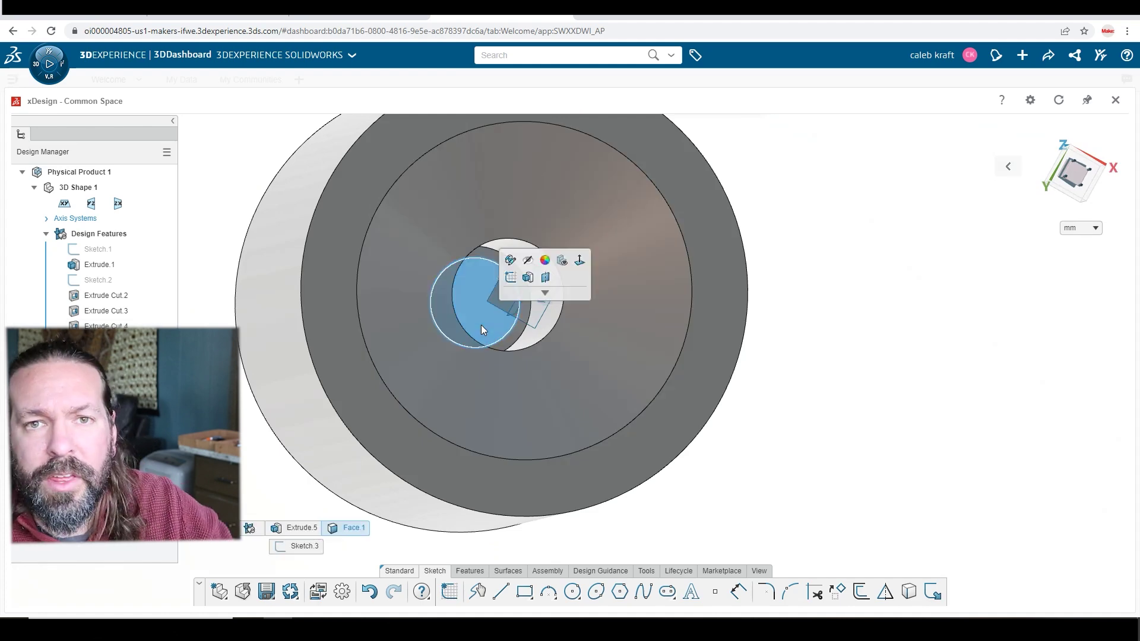
middle_drag(855, 509, 779, 461)
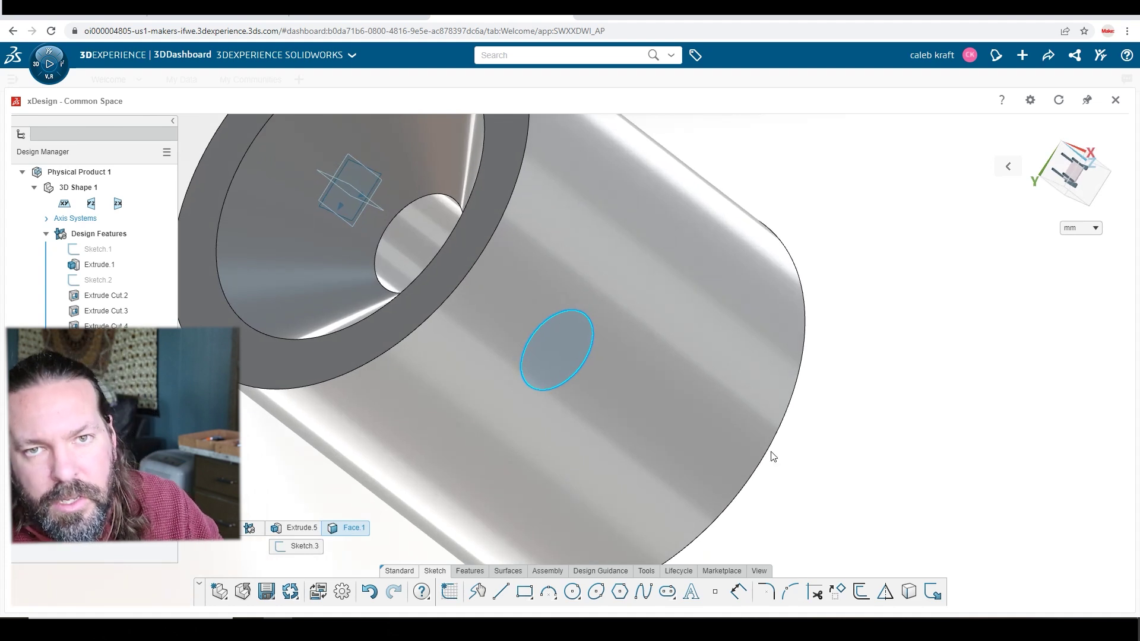
click(758, 571)
click(766, 591)
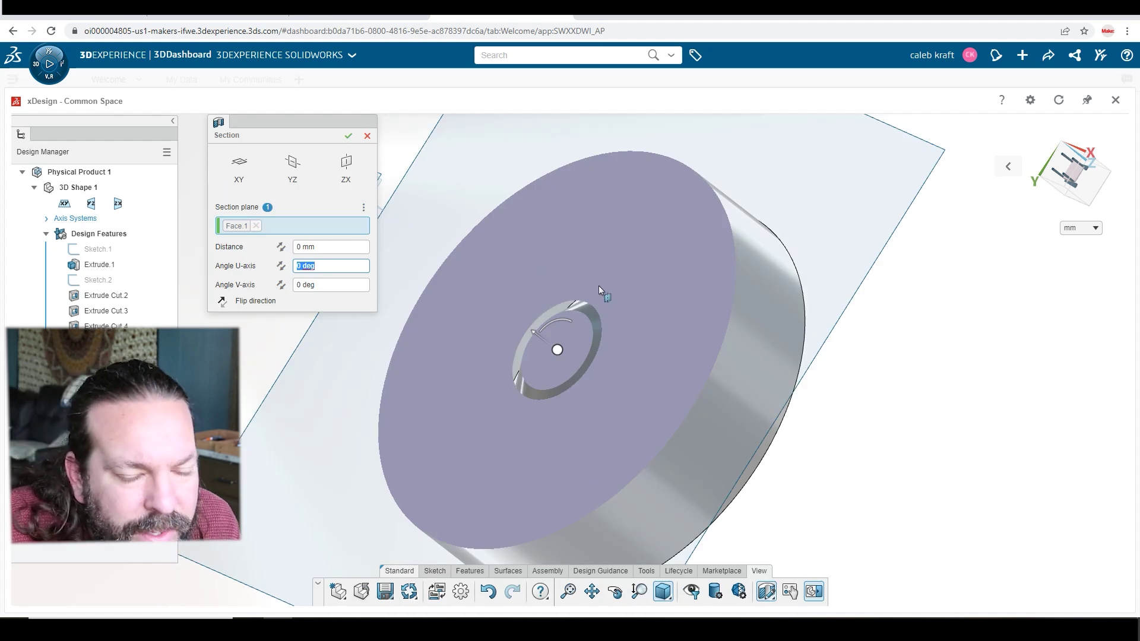
scroll(855, 474, down, 2)
scroll(818, 482, up, 3)
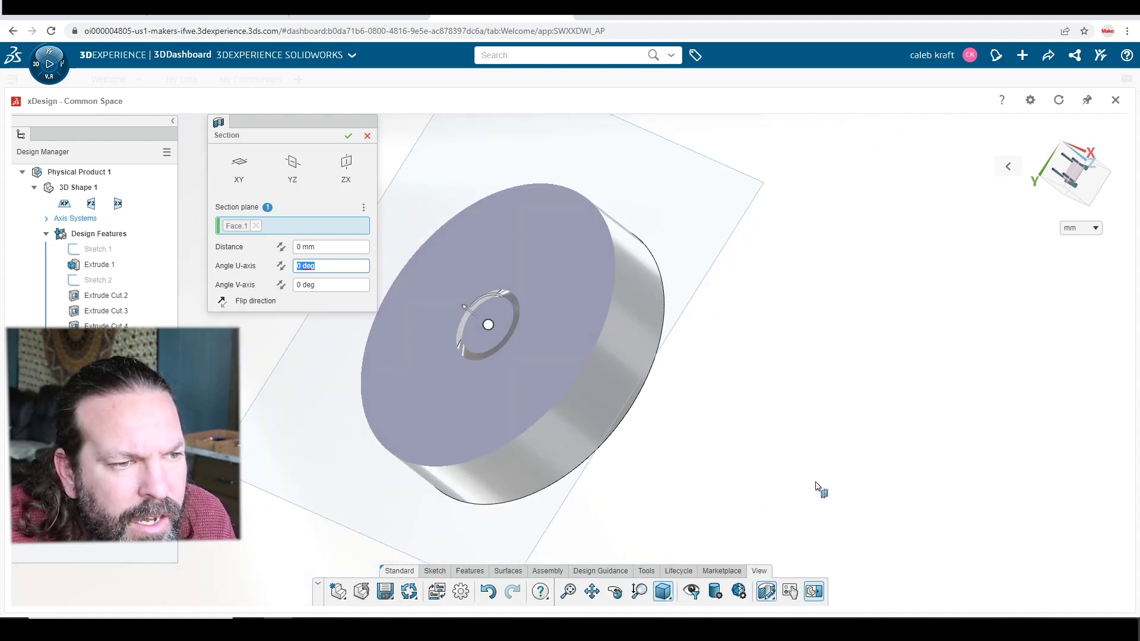
click(298, 171)
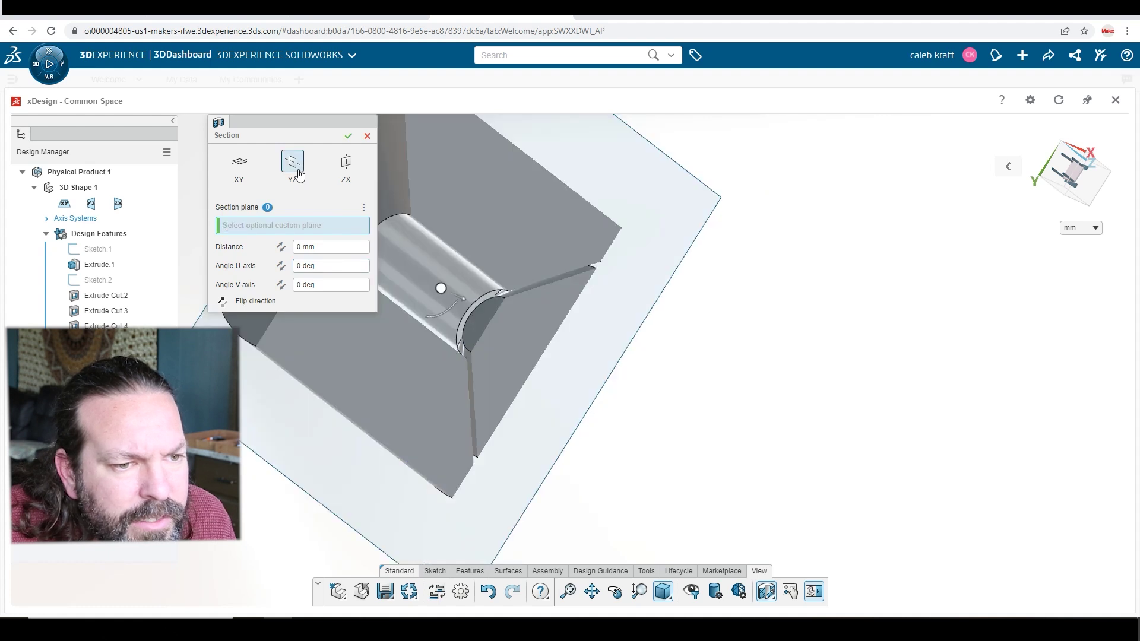
click(348, 137)
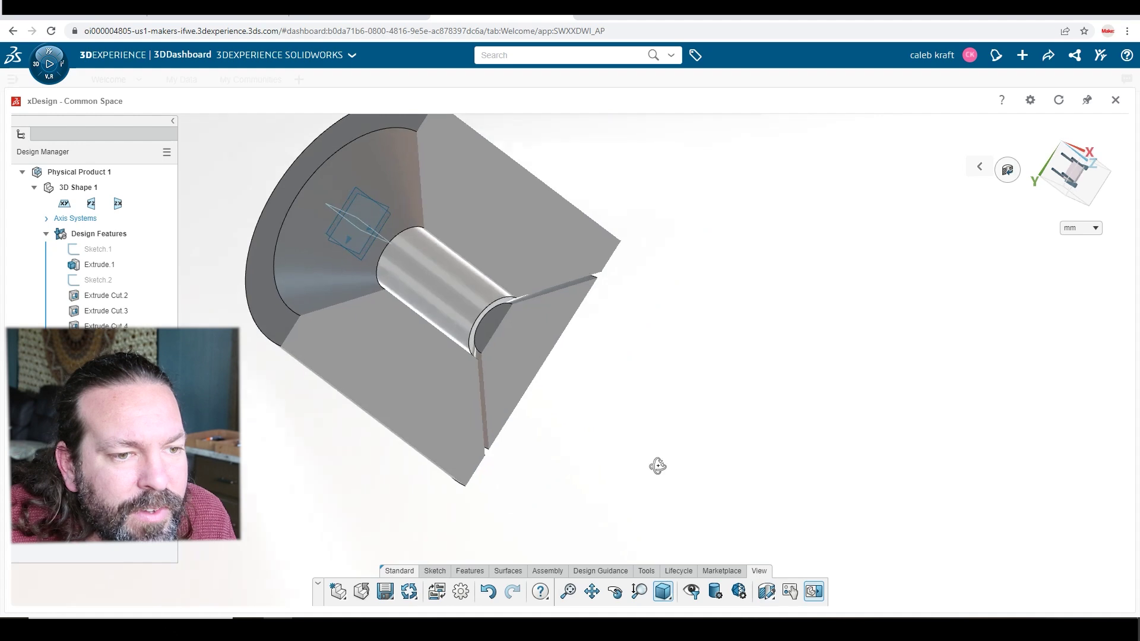
- Extrude the inner cone's small circular end face 10 mm through the narrow hole as added solid
mouse_move(657, 465)
middle_down()
mouse_move(501, 415)
mouse_move(700, 465)
mouse_move(654, 467)
middle_up()
scroll(516, 294, down, 5)
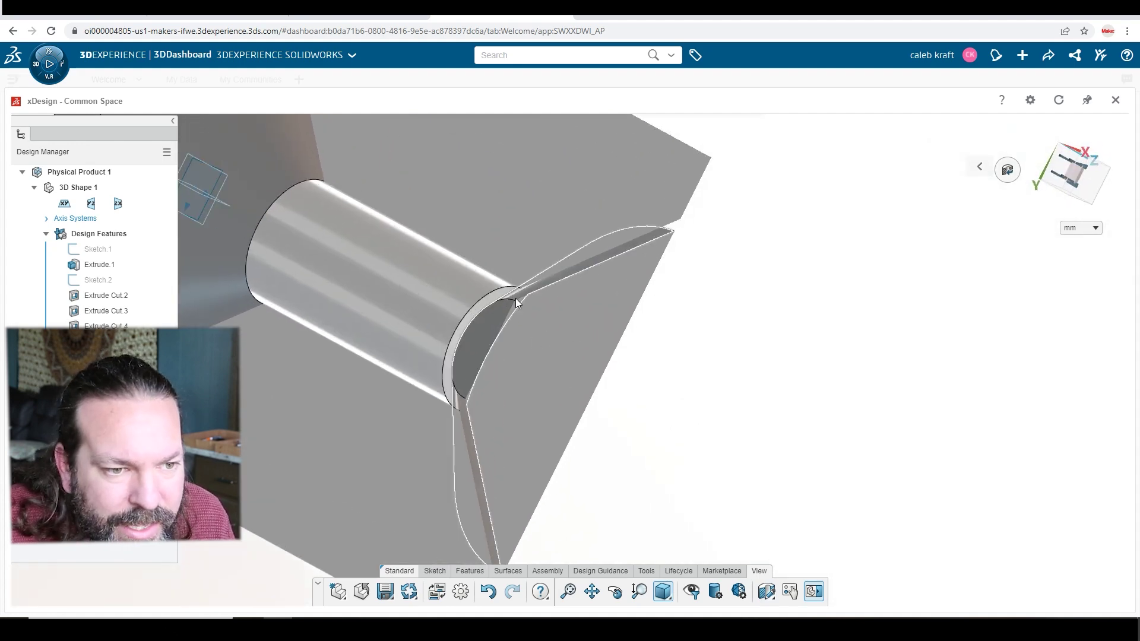
scroll(513, 301, up, 5)
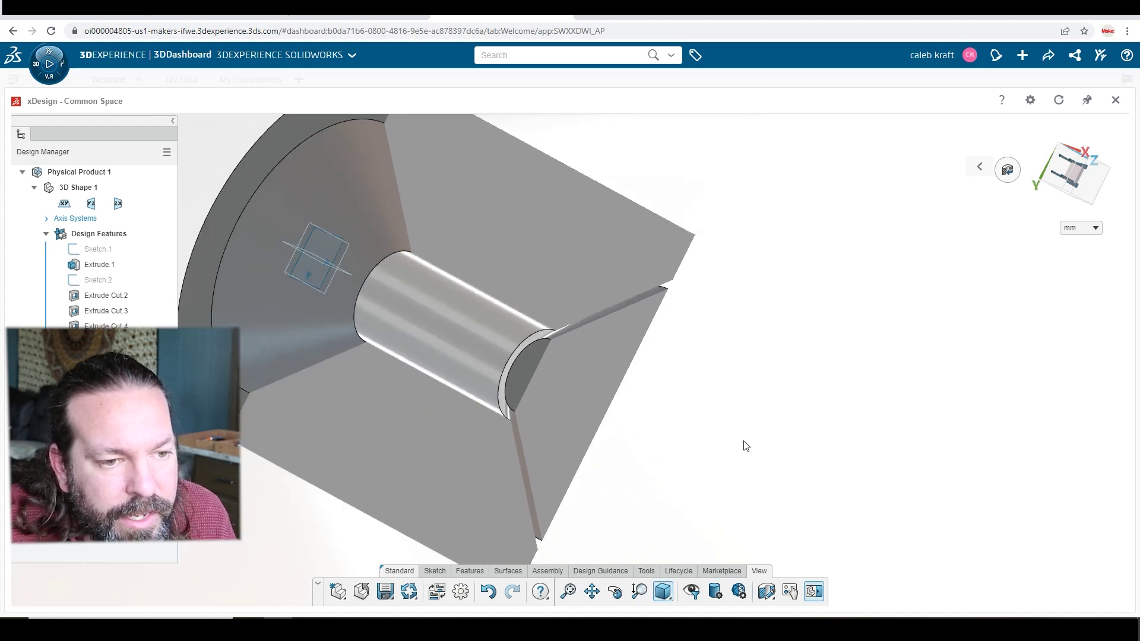
click(529, 370)
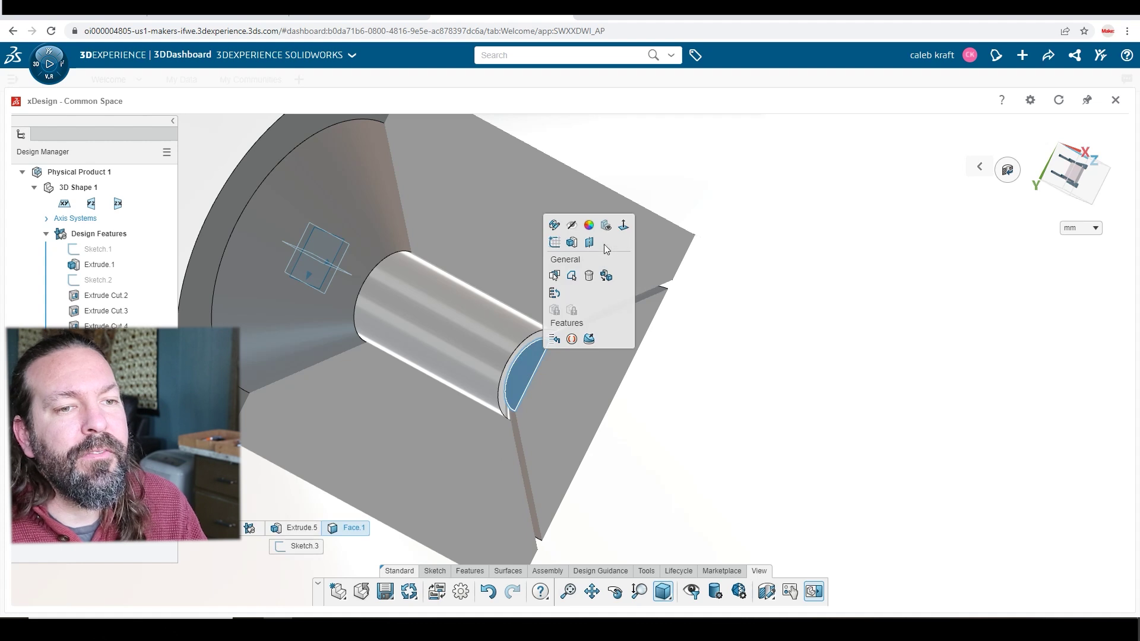
key(e)
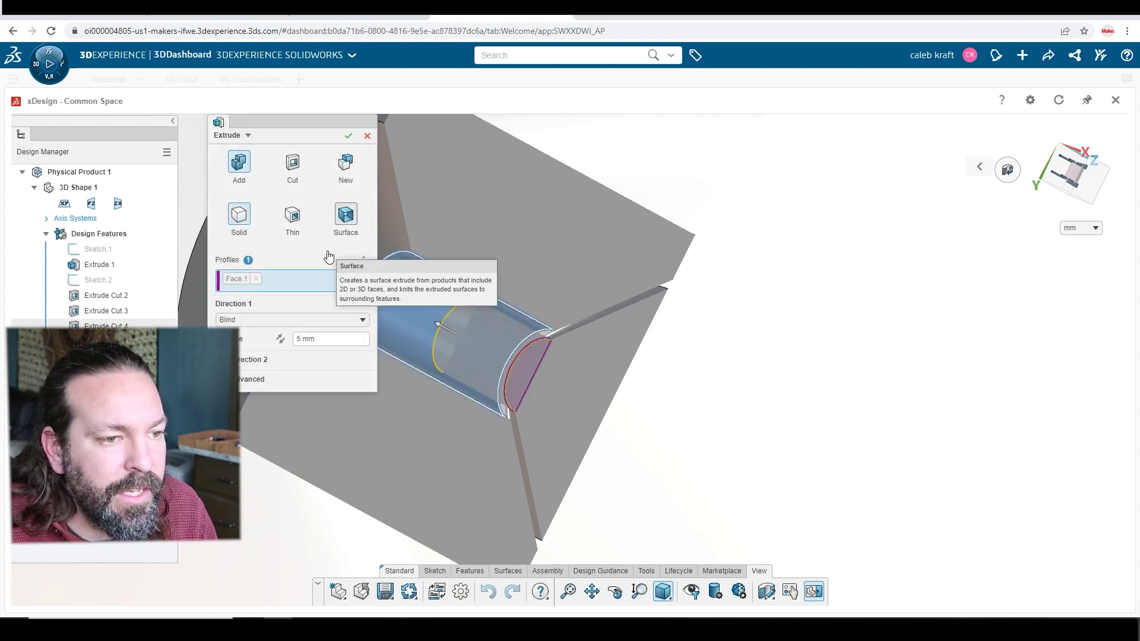
click(333, 343)
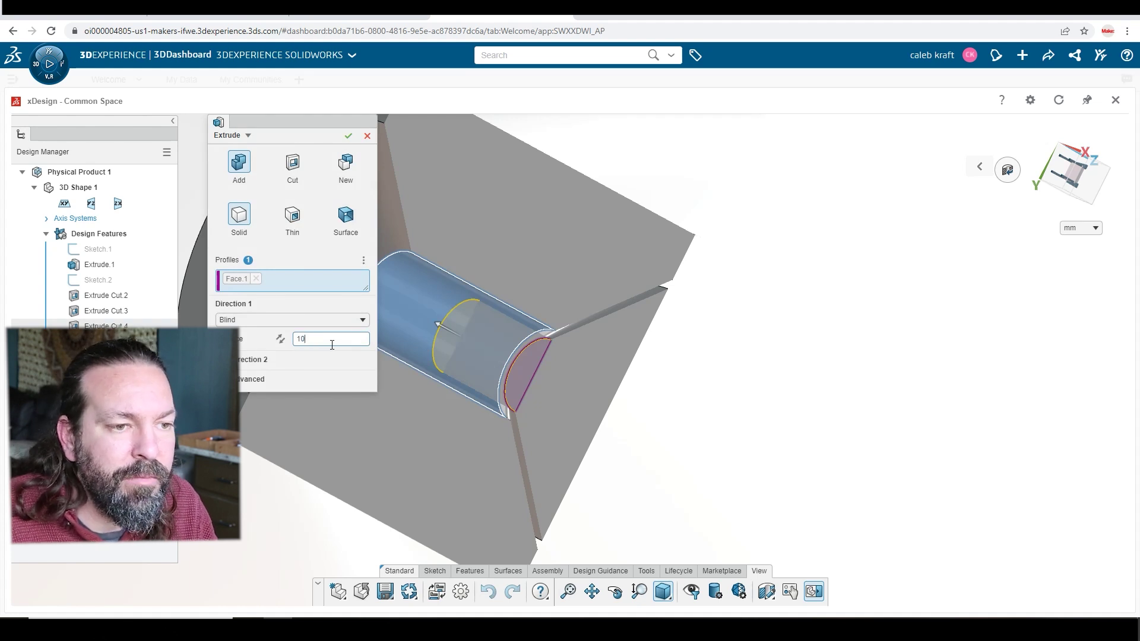
key(Return)
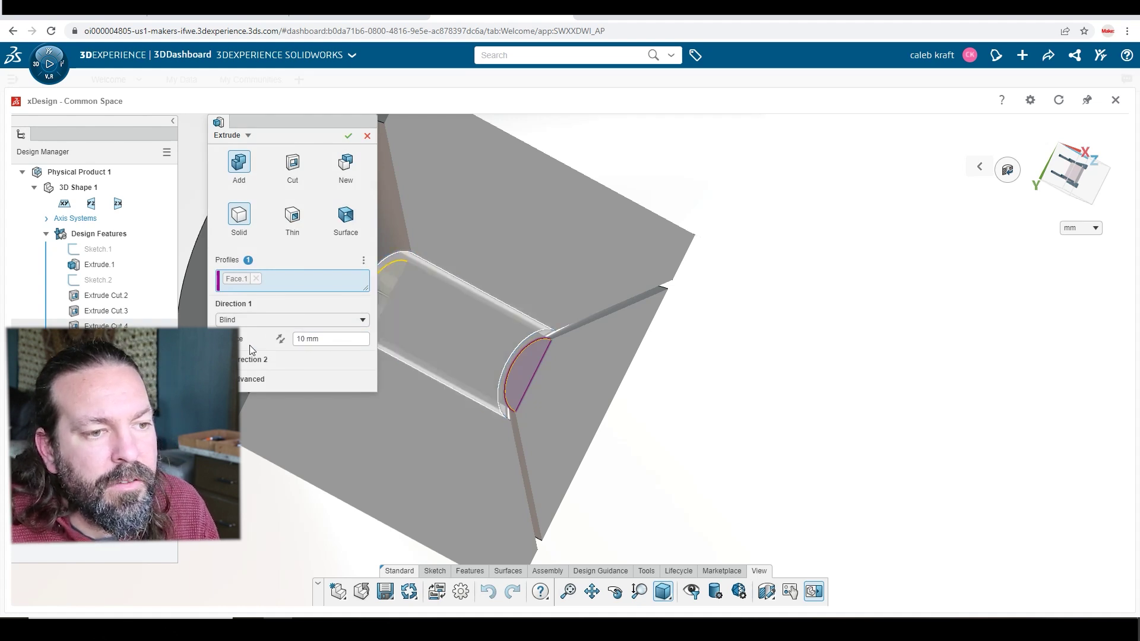
click(347, 138)
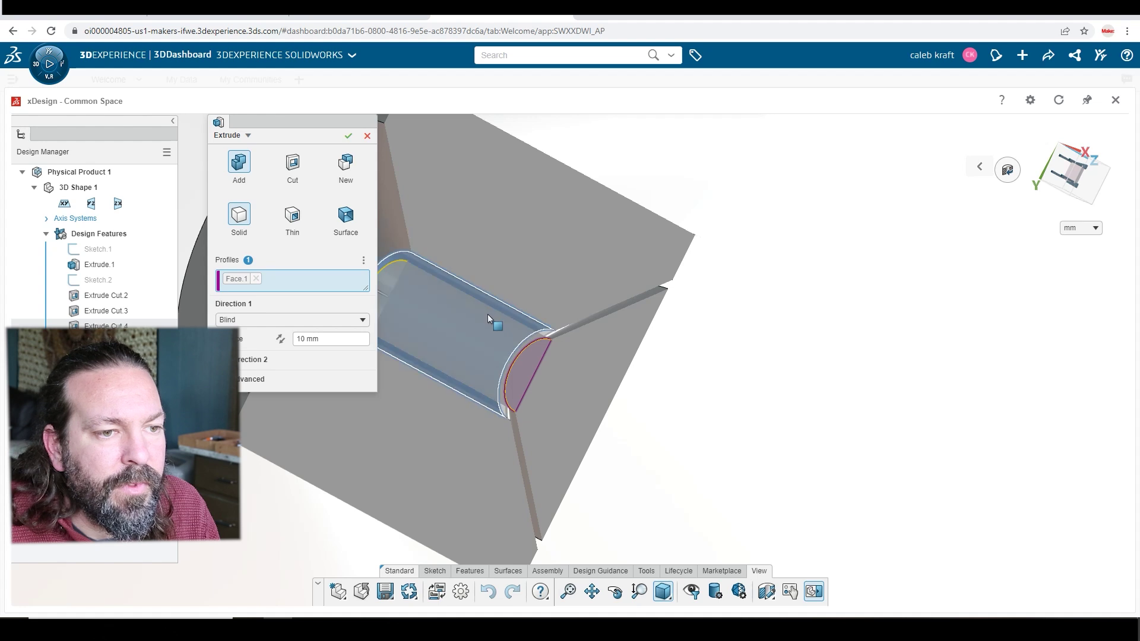
- Set up a 5 mm added extrusion of the inner pin's circular end face into the open conical recess
click(379, 287)
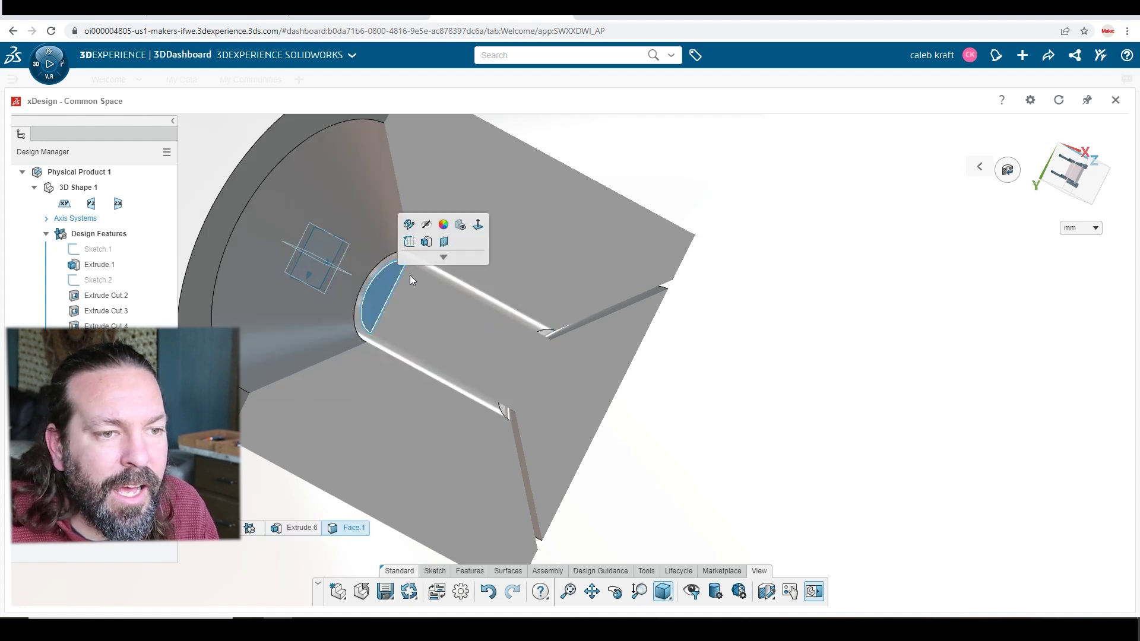
click(425, 243)
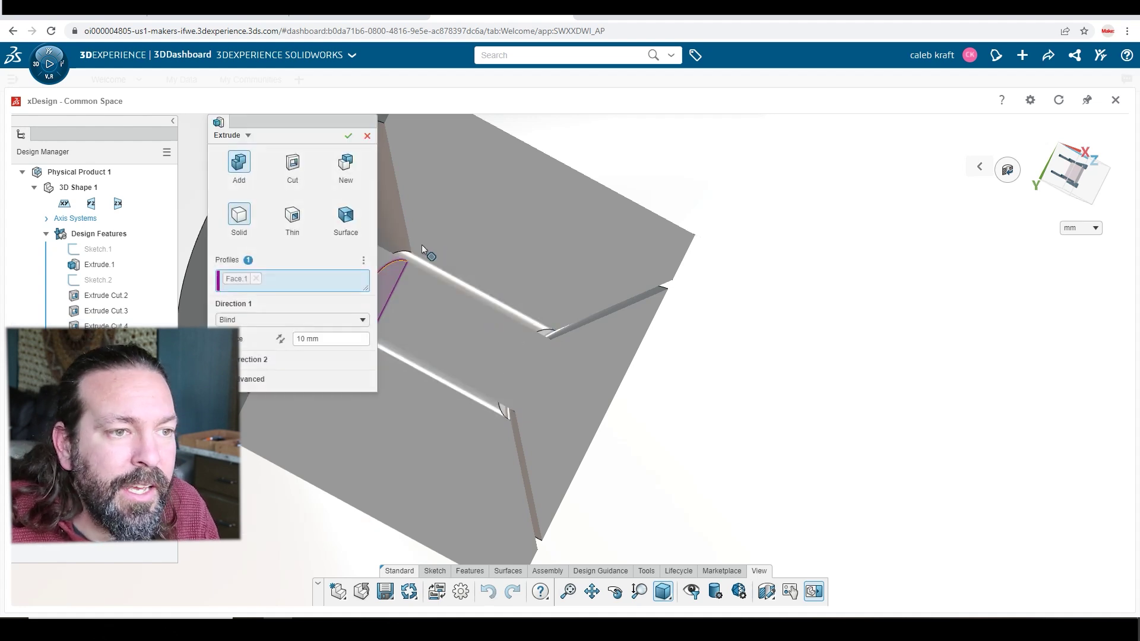
drag(290, 116, 854, 167)
middle_drag(674, 212, 523, 374)
click(867, 388)
text(5)
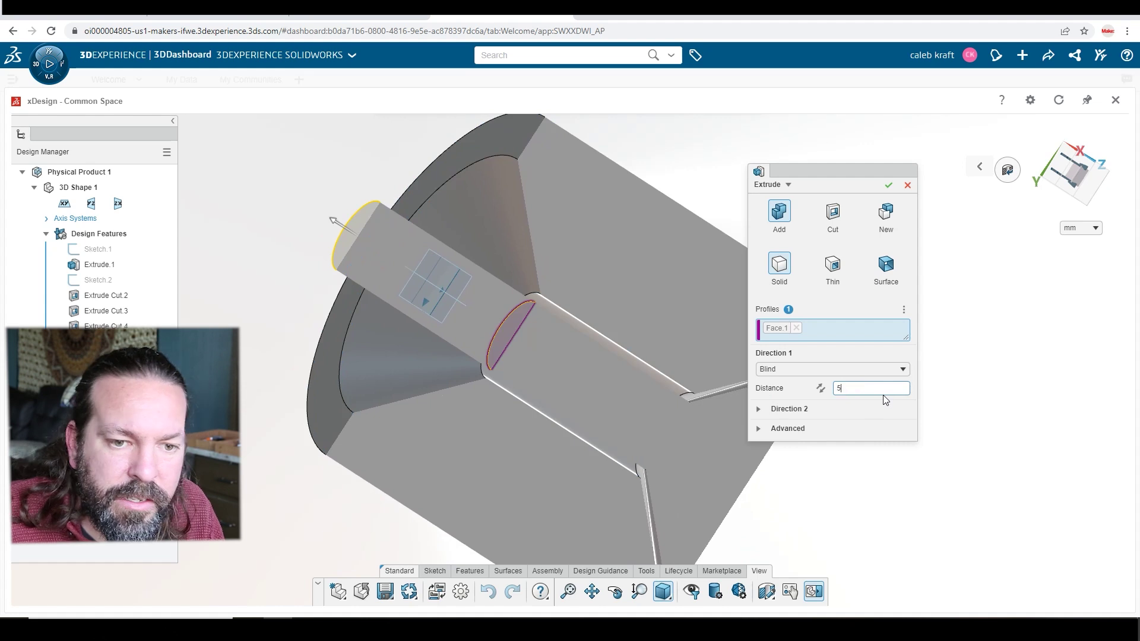
- Give the extrusion a 45-degree Direction 1 draft that flares outward, and apply it to form the second inner cone
click(784, 428)
click(816, 488)
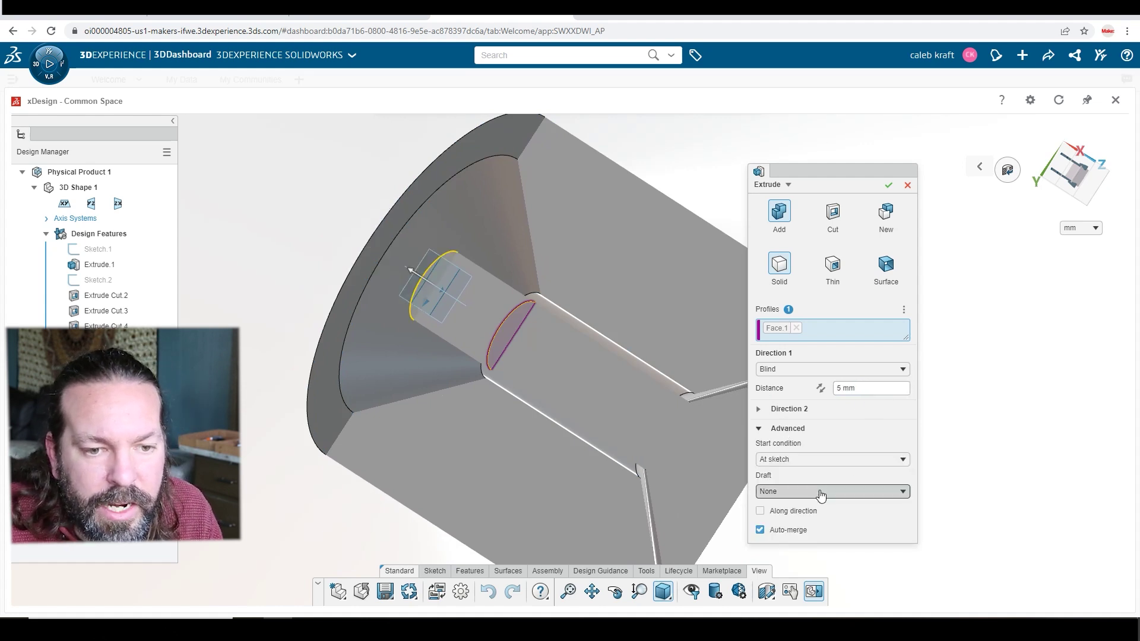
click(818, 518)
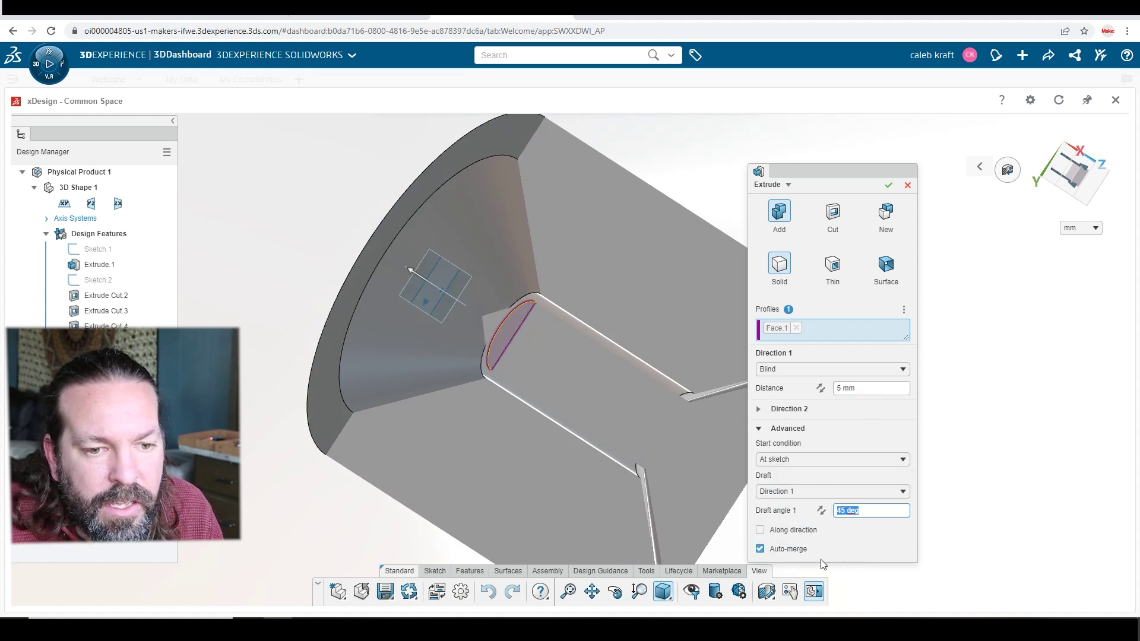
middle_drag(547, 387, 604, 383)
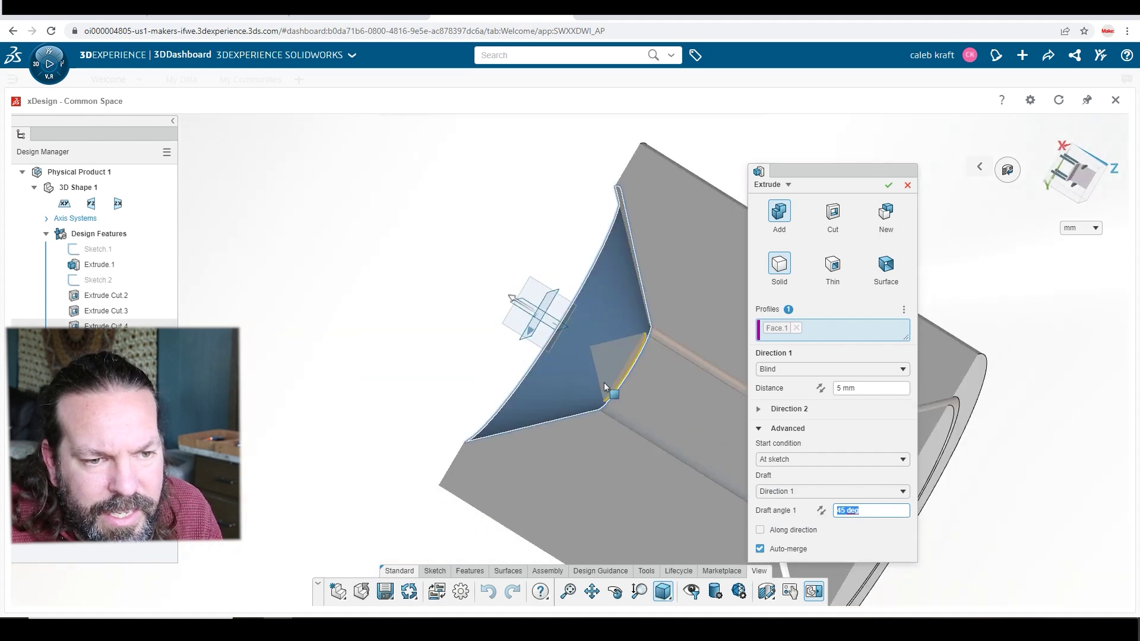
click(823, 514)
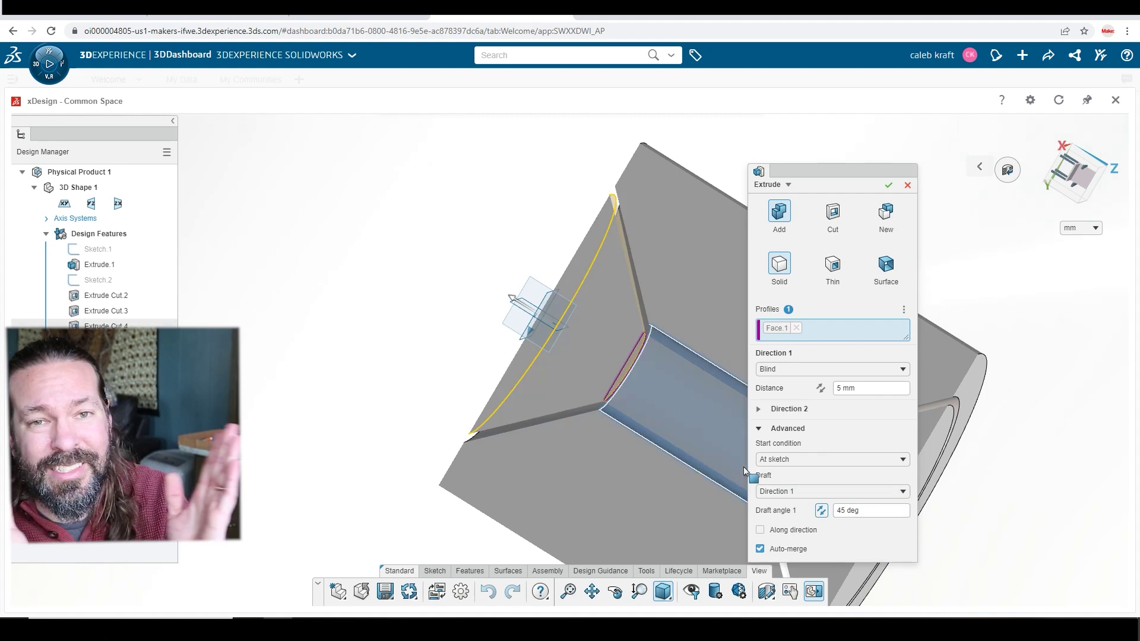
click(888, 184)
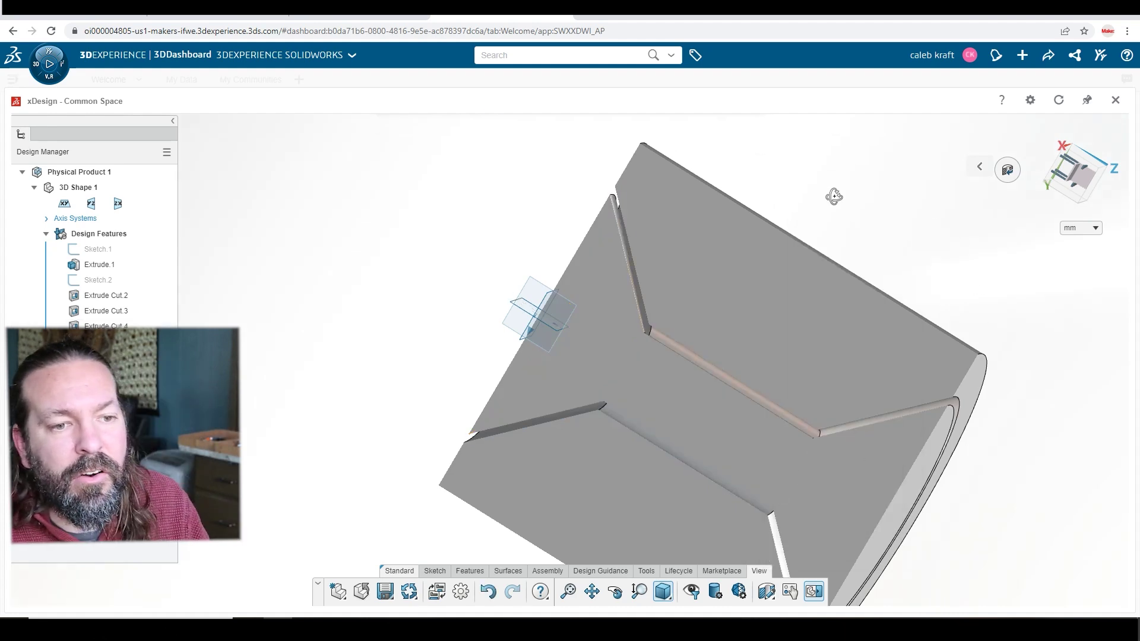
- View the YZ section straight on and from a slight angle to examine the clearance gap around the captive inner part
middle_drag(831, 194, 947, 256)
click(1081, 191)
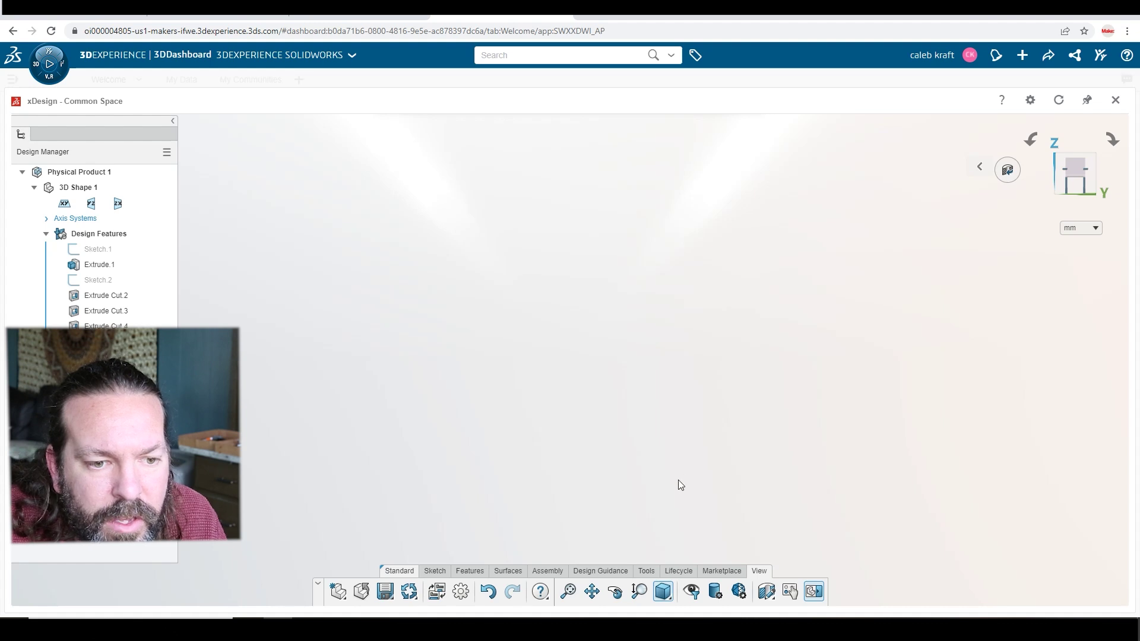
key(f)
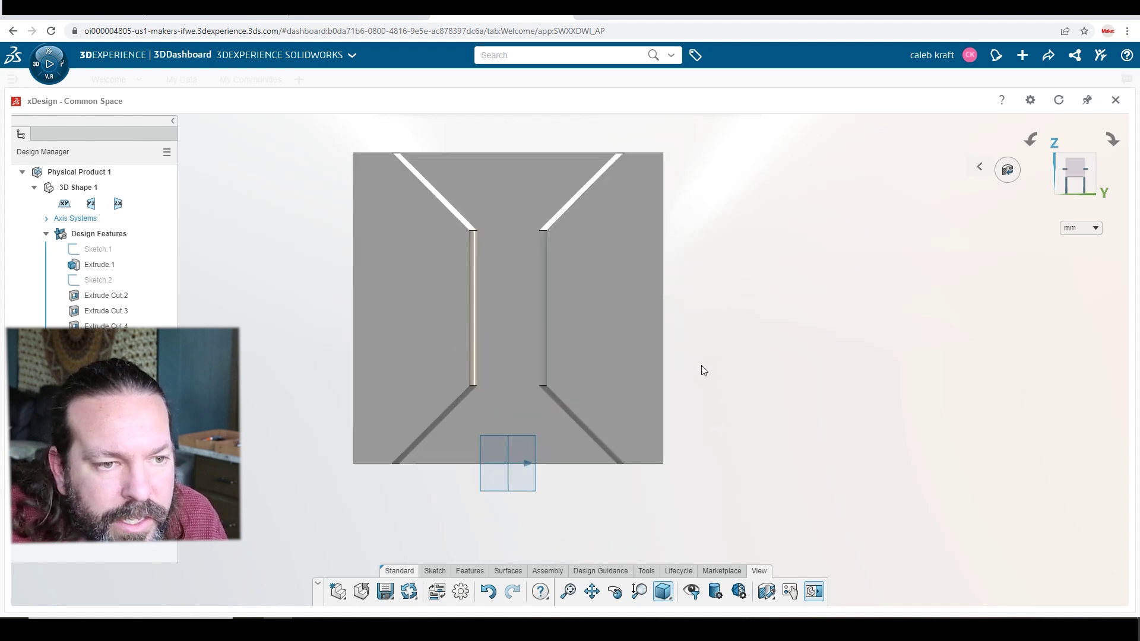
mouse_move(773, 354)
middle_down()
mouse_move(817, 372)
mouse_move(754, 354)
middle_up()
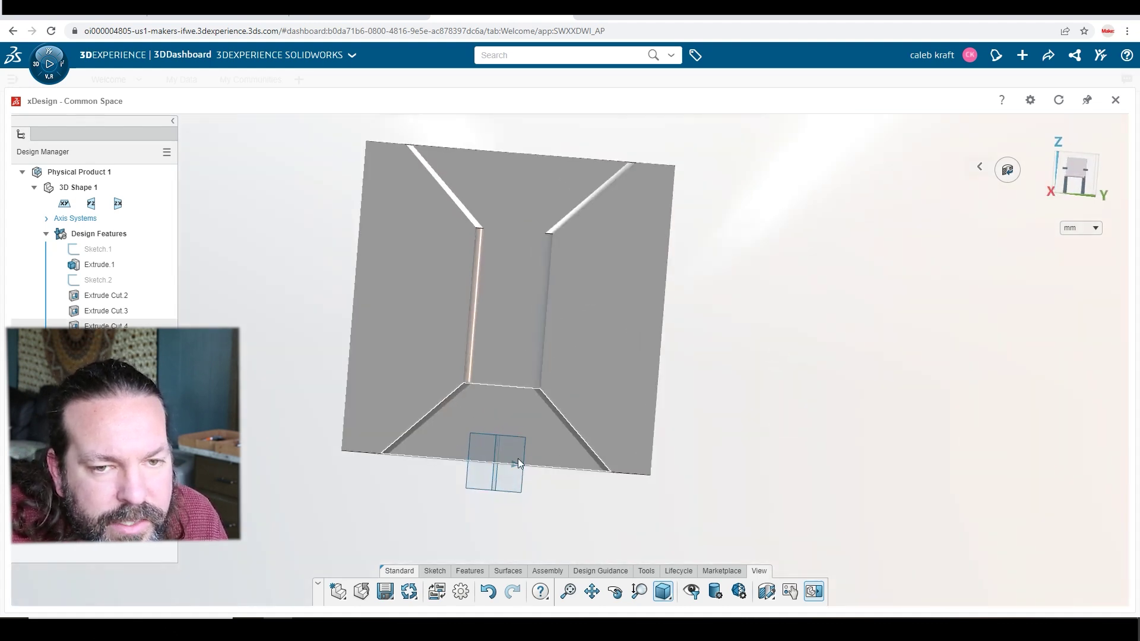
click(1043, 181)
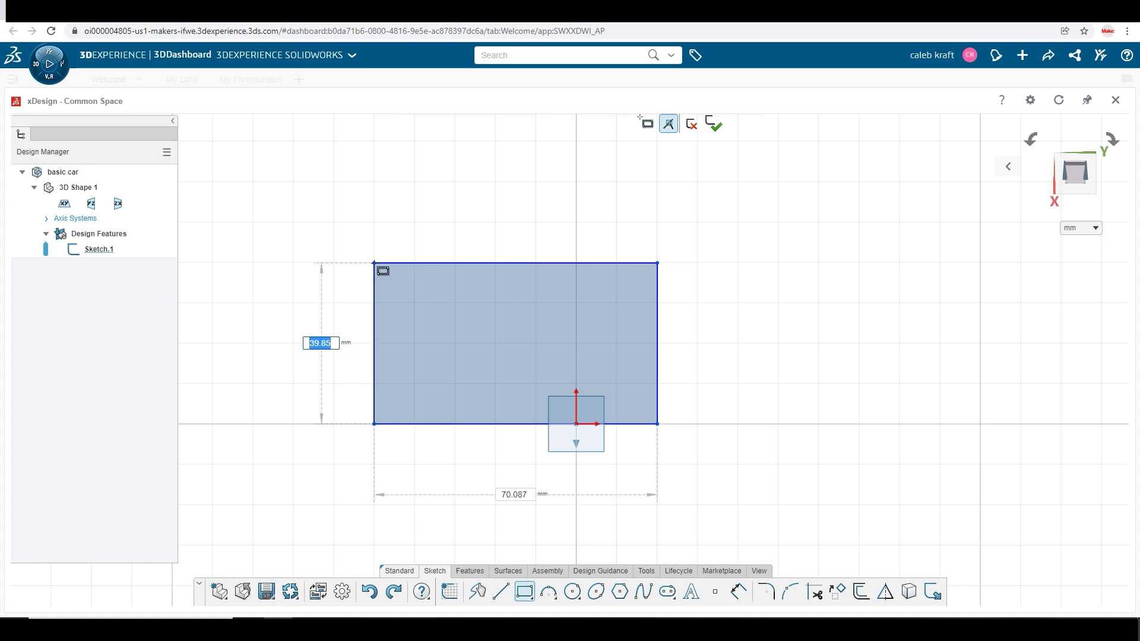
- Complete a rectangle sketch of about 70 by 40 mm against the horizontal axis and extrude it 30 mm into a block
click(374, 263)
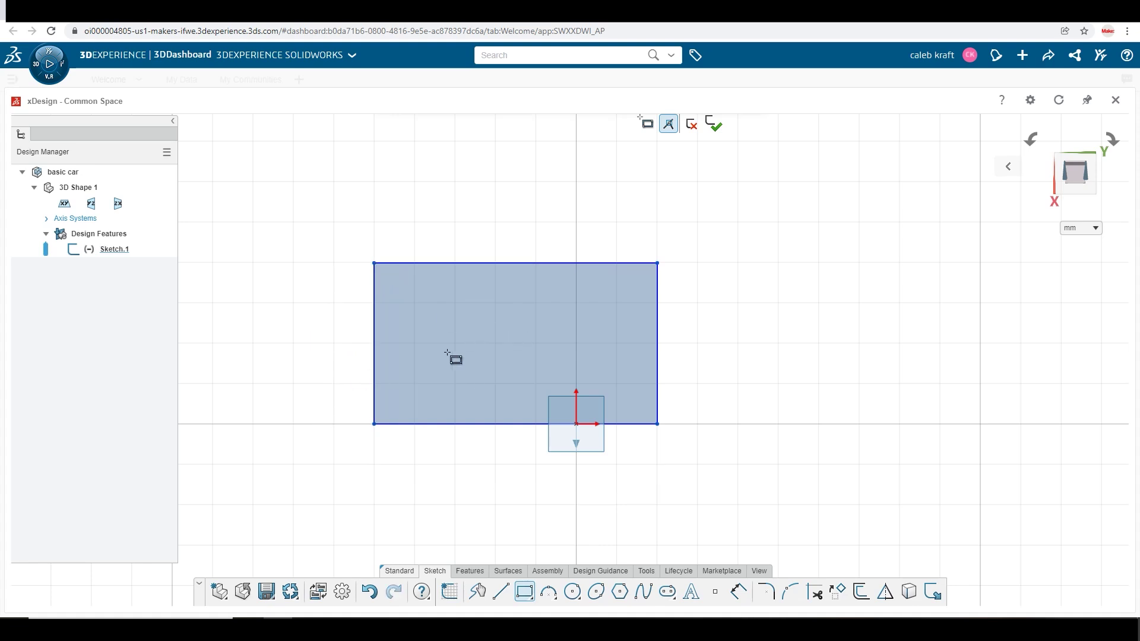
click(714, 124)
double_click(658, 355)
click(649, 314)
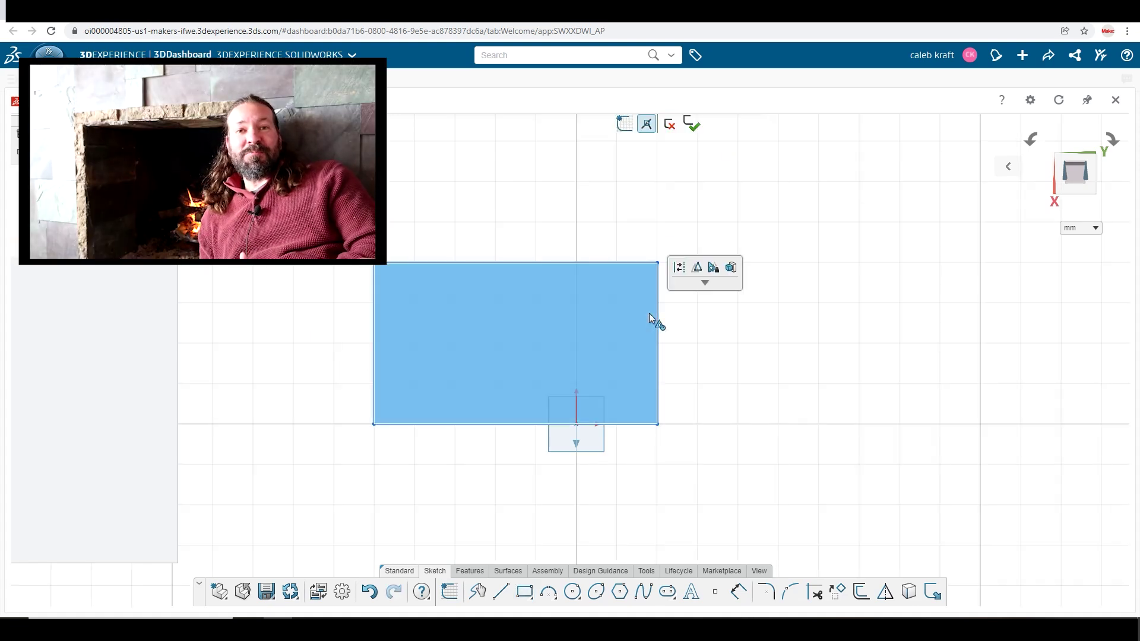
click(731, 267)
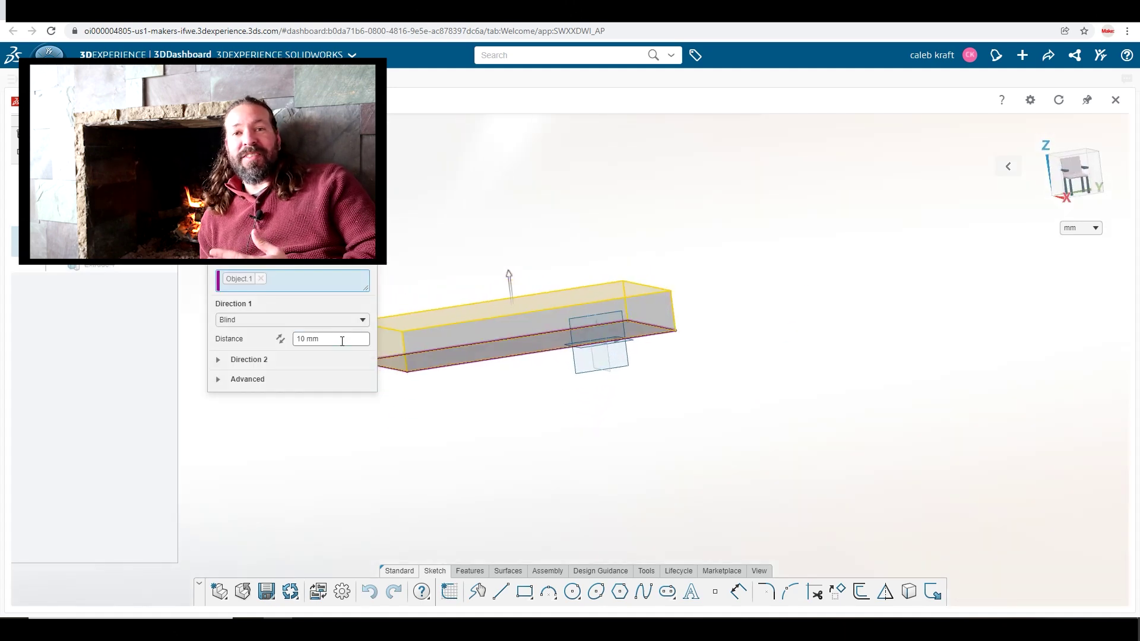
click(340, 340)
text(30)
key(Return)
- Sketch a 30 mm circle on the block's underside, centred on the vertical axis and overlapping the long edge
right_click(622, 449)
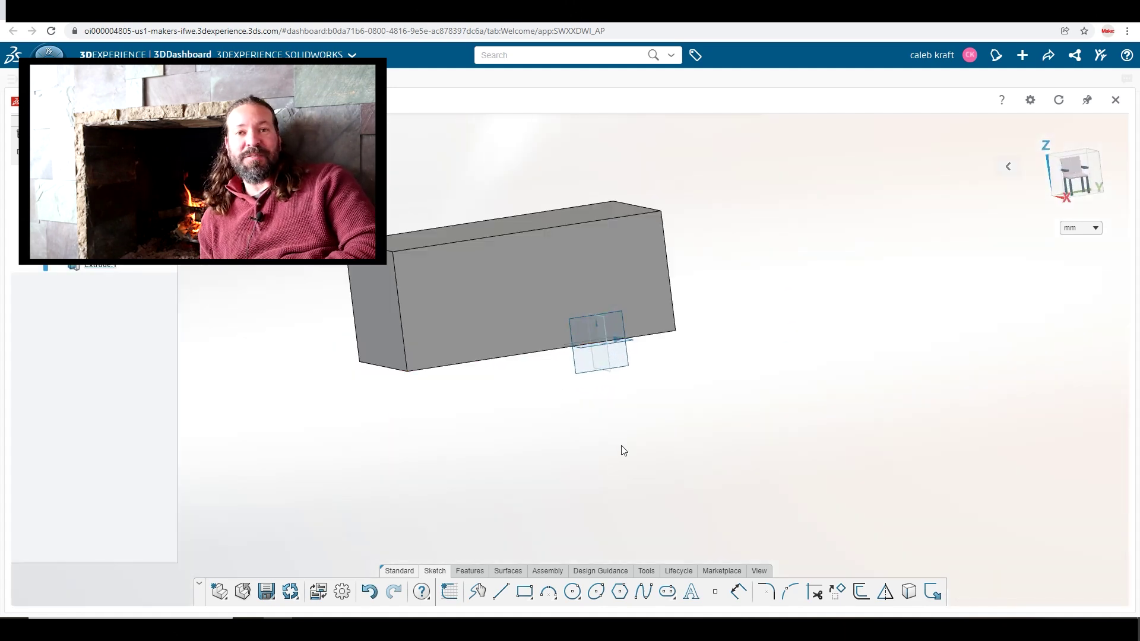
middle_drag(624, 451, 514, 314)
click(515, 315)
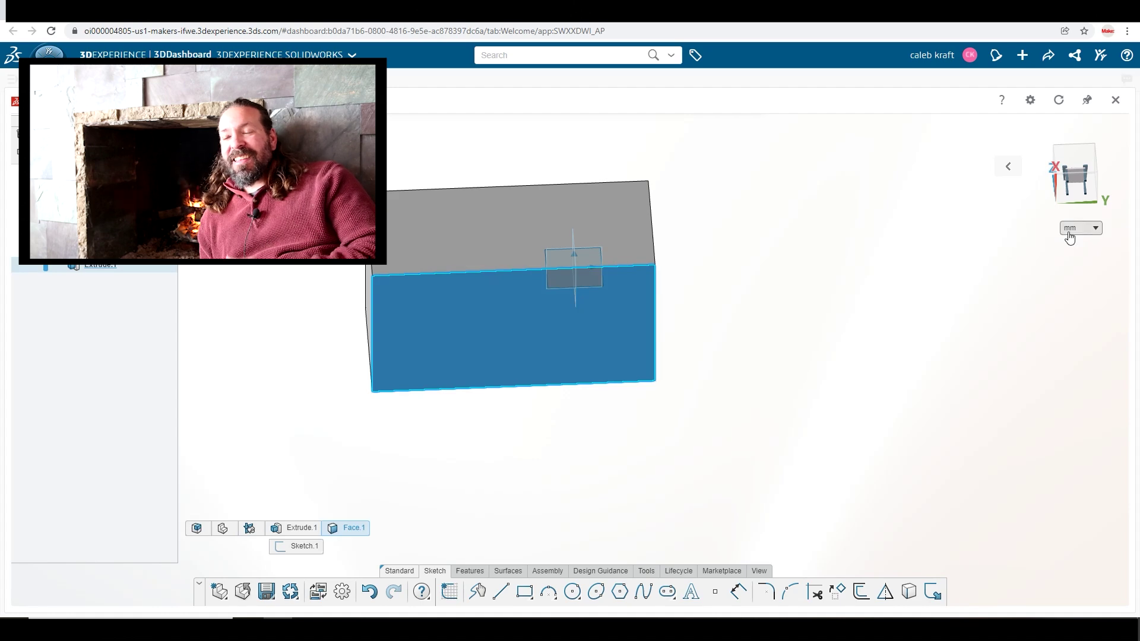
click(1101, 204)
click(571, 254)
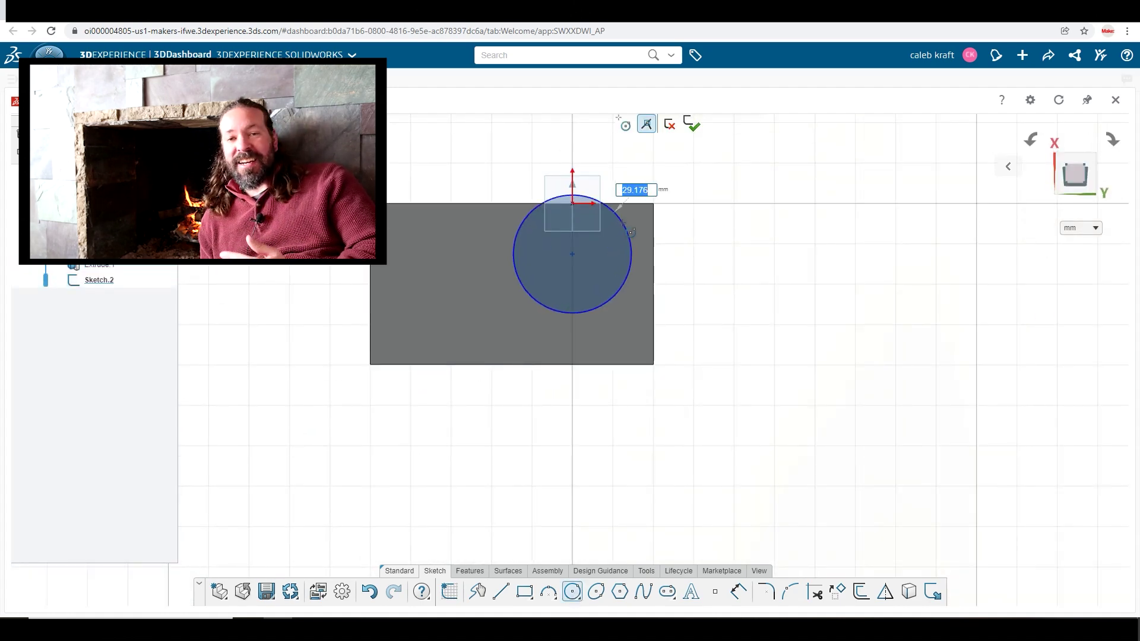
key(Return)
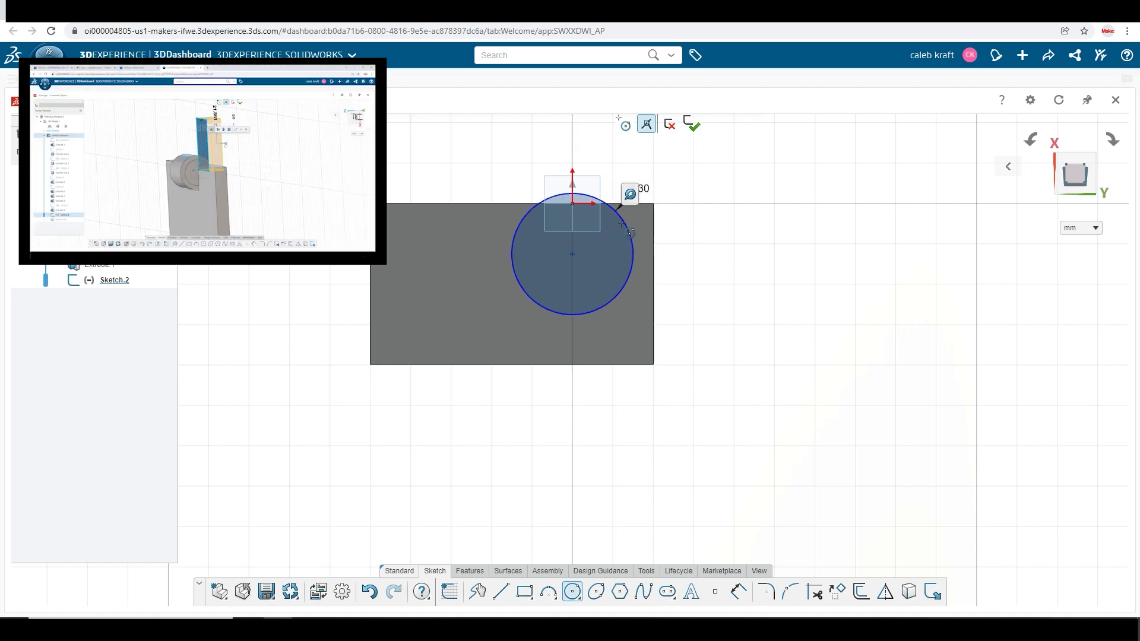
- Cut the 30 mm circle 10 mm deep into the block to form a round wheel pocket
click(620, 234)
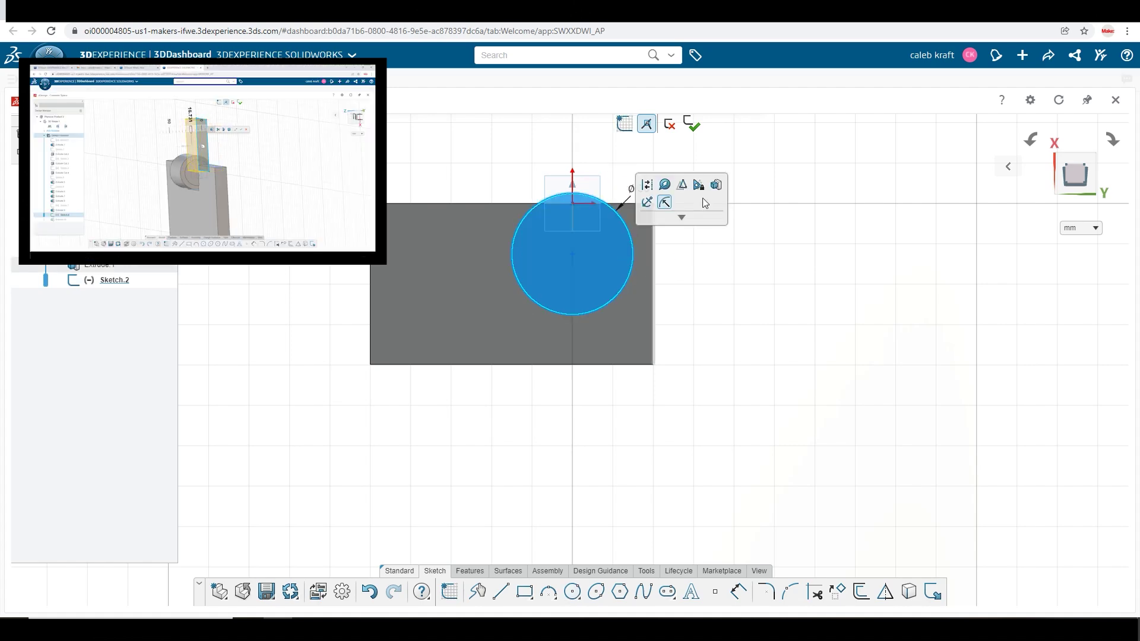
click(703, 199)
click(336, 340)
text(10)
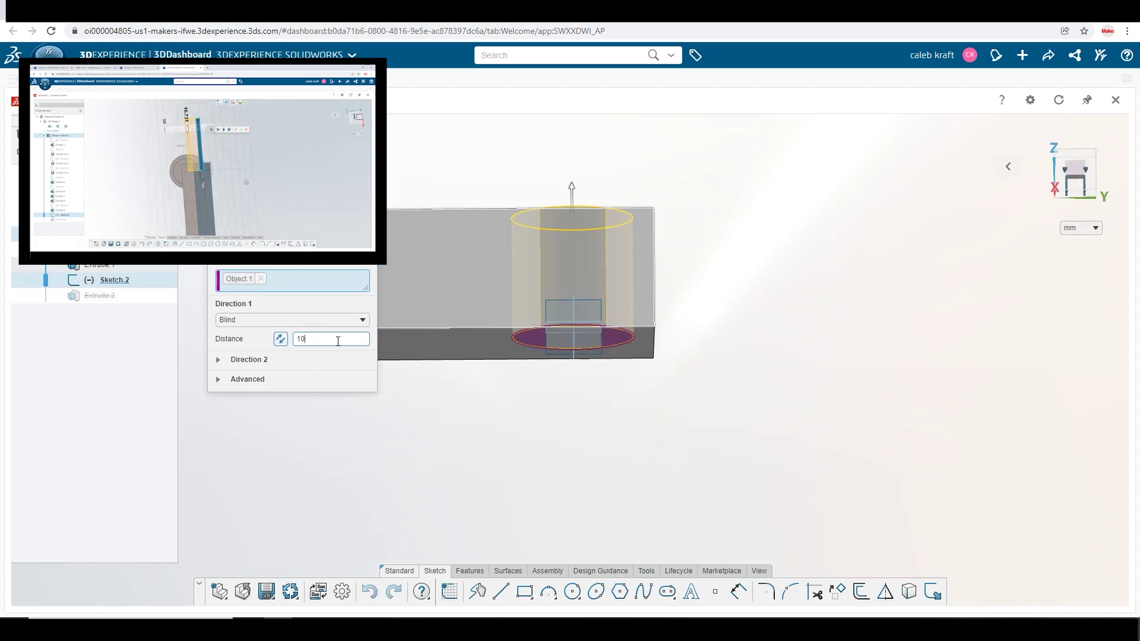
key(Return)
mouse_move(638, 433)
middle_down()
mouse_move(647, 315)
mouse_move(630, 452)
middle_up()
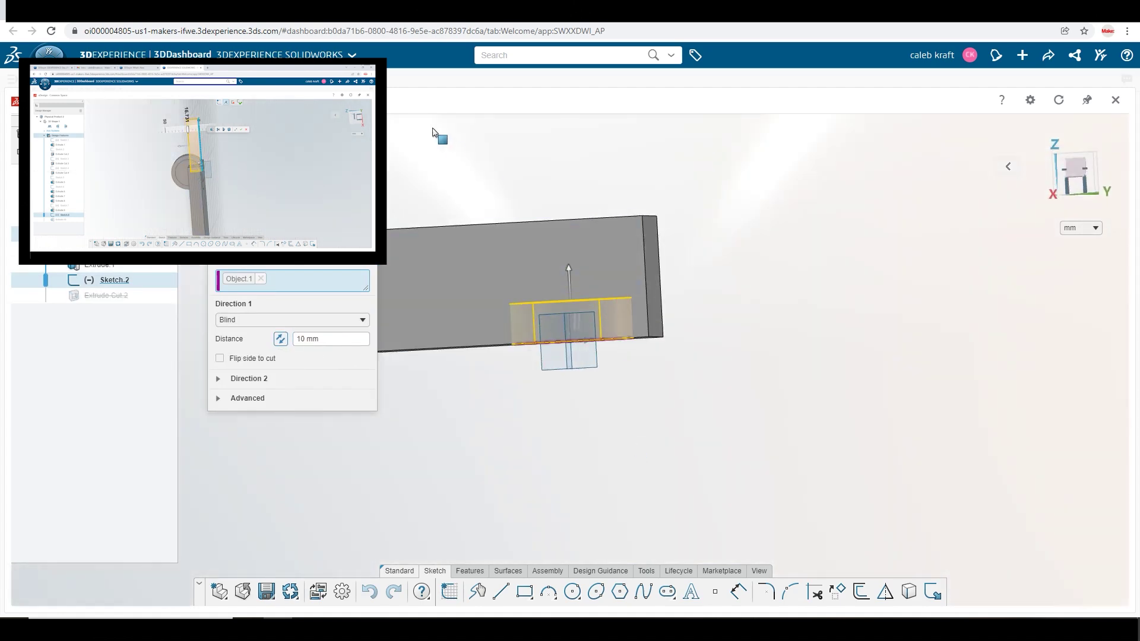
key(Return)
- Sketch a 10 mm circle on the pocket floor, concentric with the pocket
middle_drag(715, 427, 738, 301)
click(564, 275)
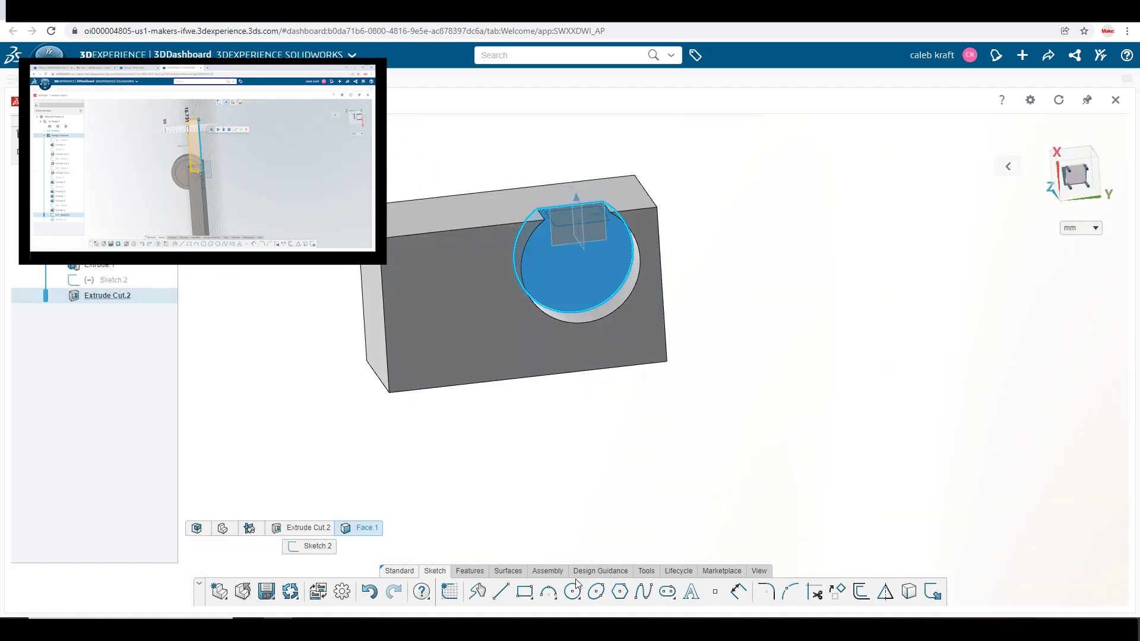
click(573, 590)
click(586, 262)
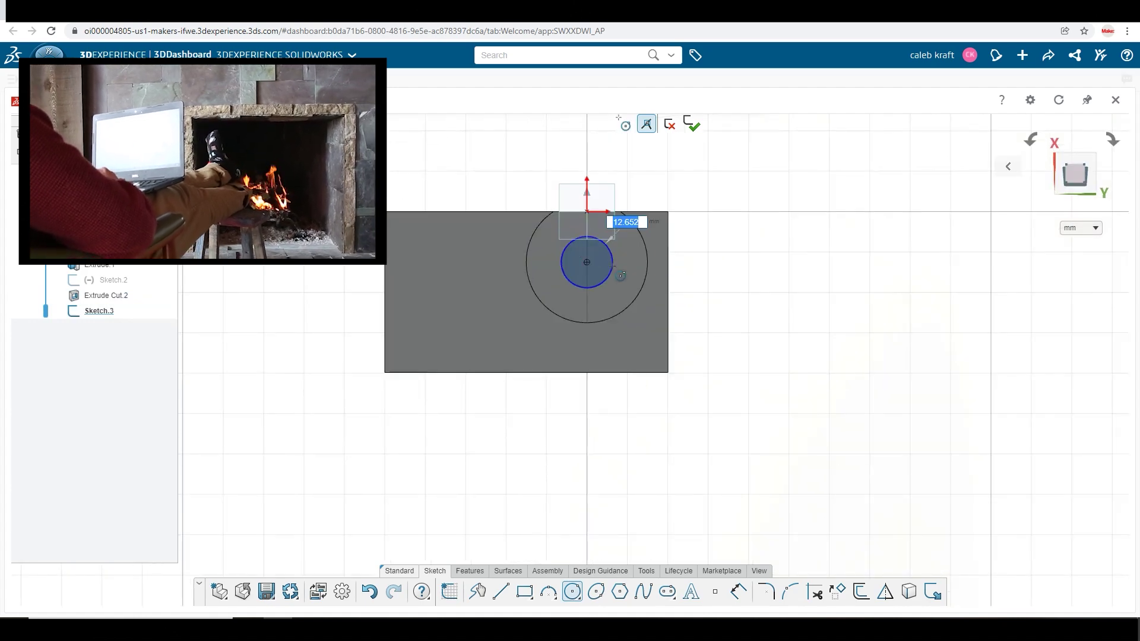
text(10)
key(Return)
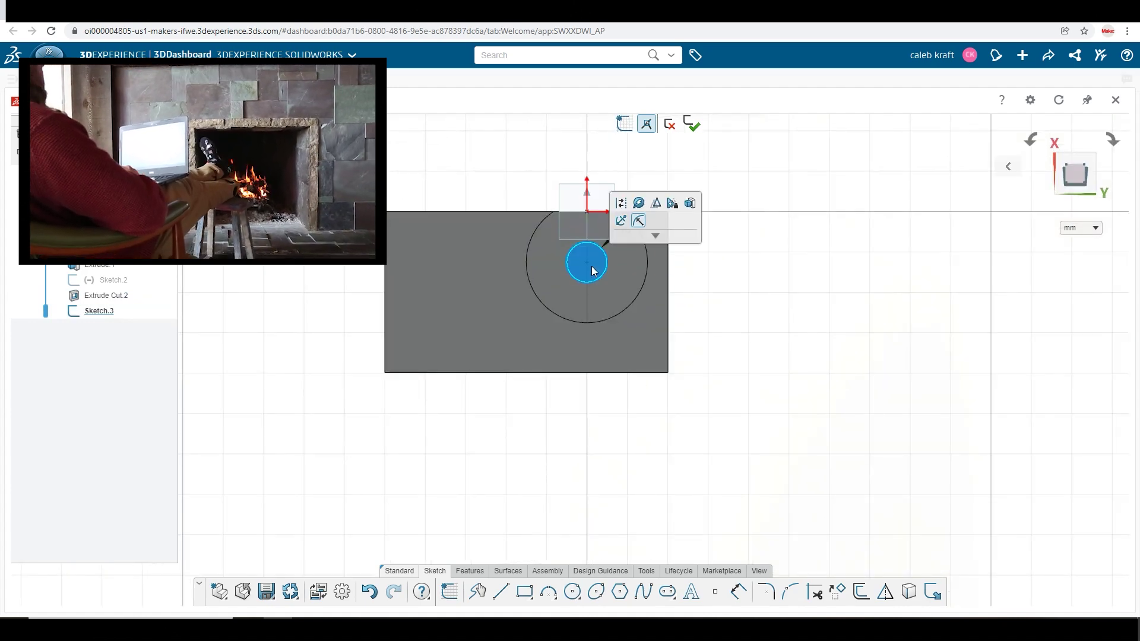
- Extrude-cut the 10 mm circle from the pocket floor through the block to form the axle hole
key(e)
middle_drag(687, 211, 733, 351)
click(280, 342)
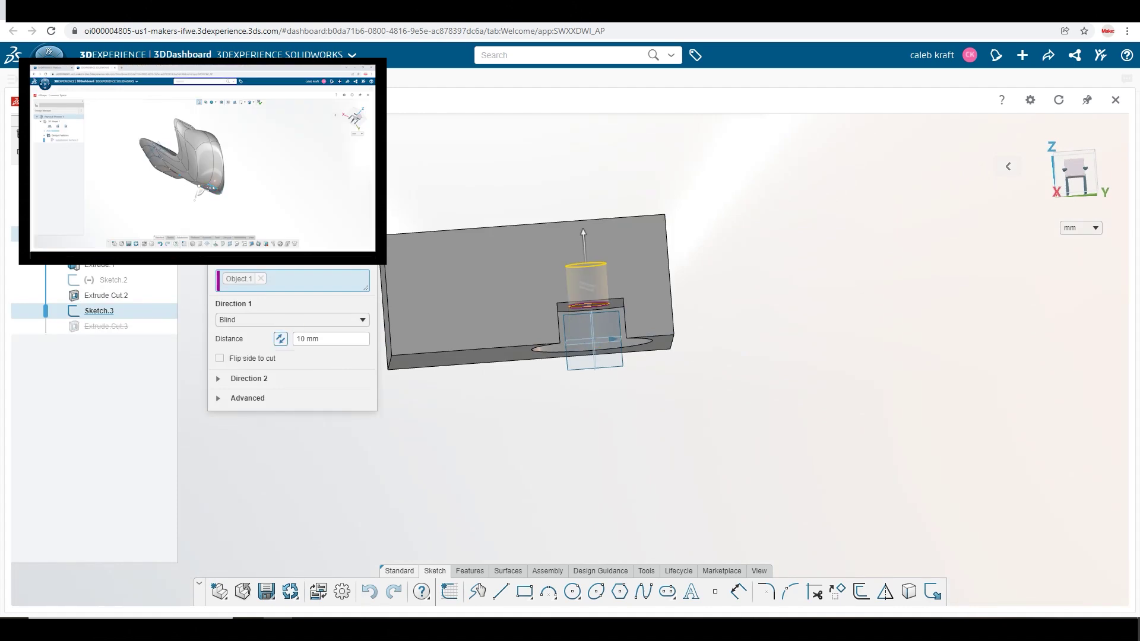
middle_drag(809, 239, 778, 105)
click(351, 235)
- Sketch a 28 mm circle centred on the axle hole, just inside the 30 mm pocket outline
middle_drag(736, 329, 784, 191)
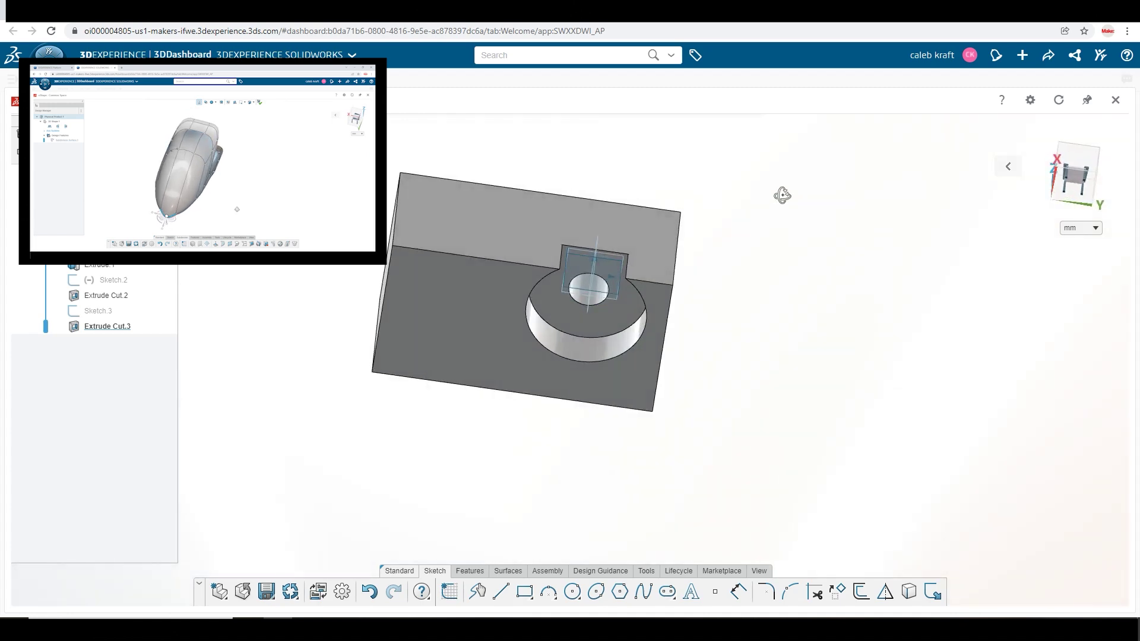
click(573, 592)
click(629, 355)
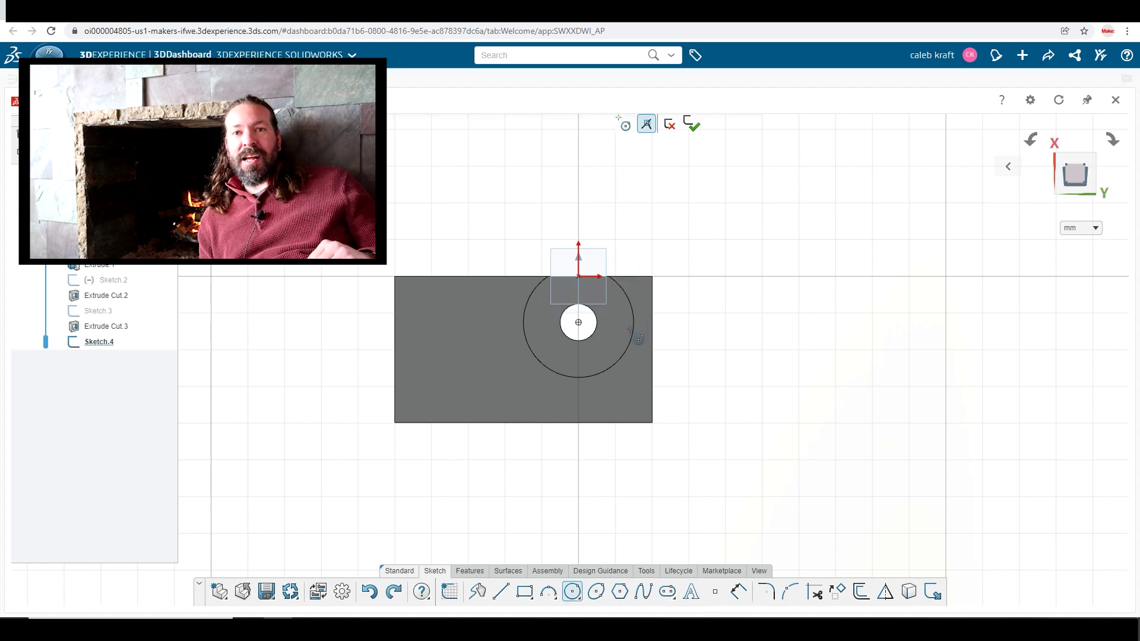
click(578, 323)
click(634, 322)
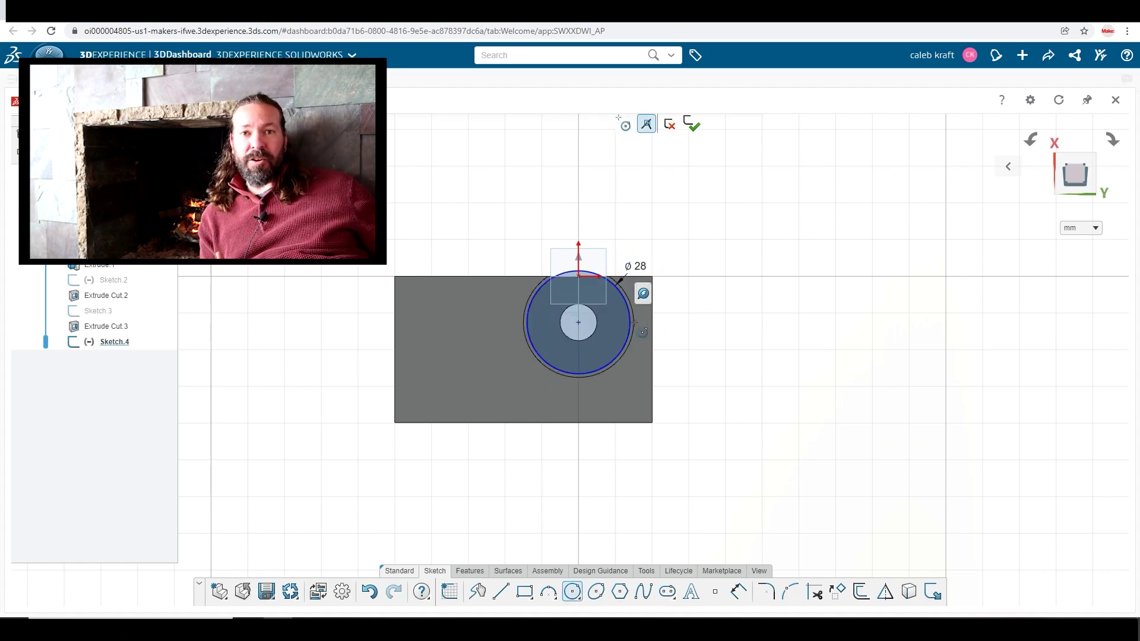
- Inspect the selected 28 mm circle against the pocket, undo it and exit the empty sketch
scroll(619, 318, up, 5)
click(596, 310)
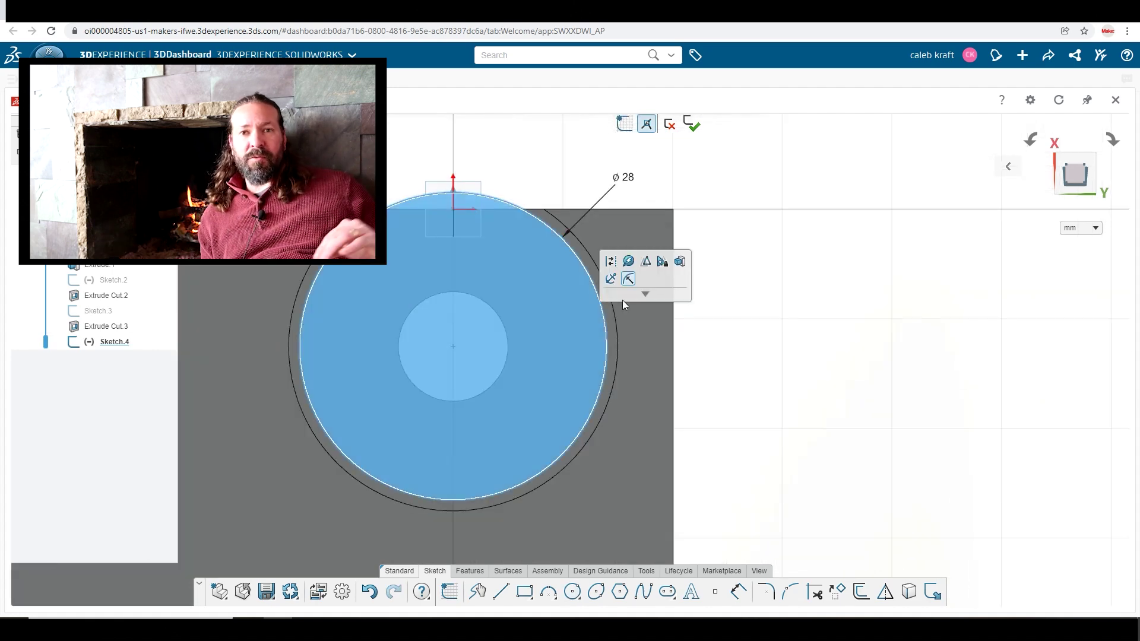
click(629, 261)
middle_drag(742, 196, 767, 467)
key(ctrl+z)
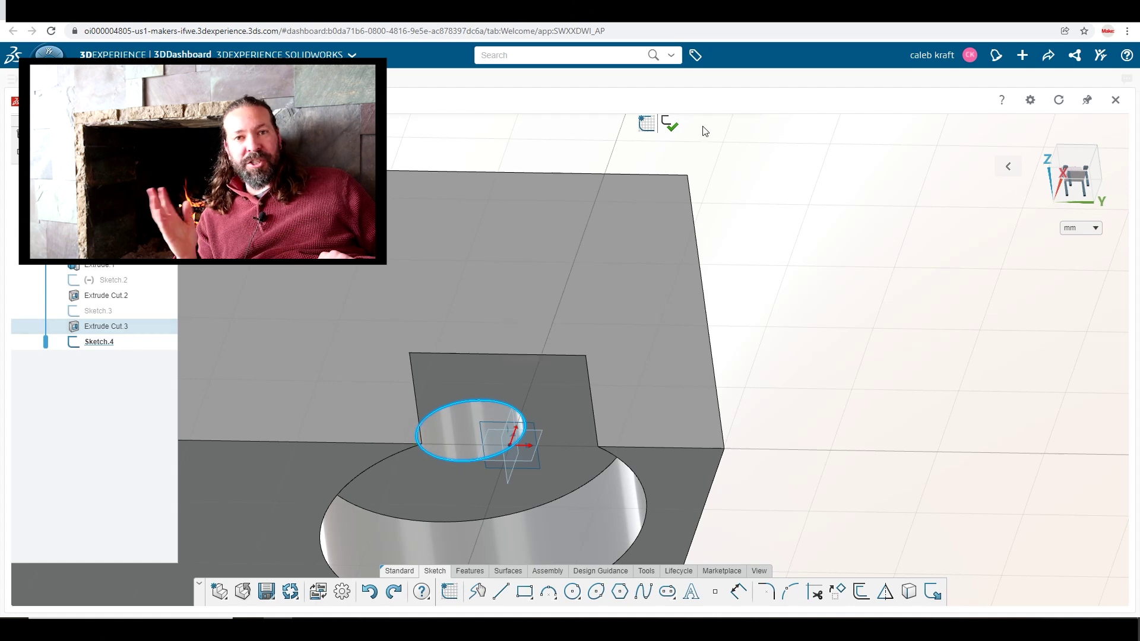
click(669, 124)
- Chamfer the axle hole's edge on the pocket floor at 45 degrees, widening it out to the pocket wall
click(469, 401)
click(516, 355)
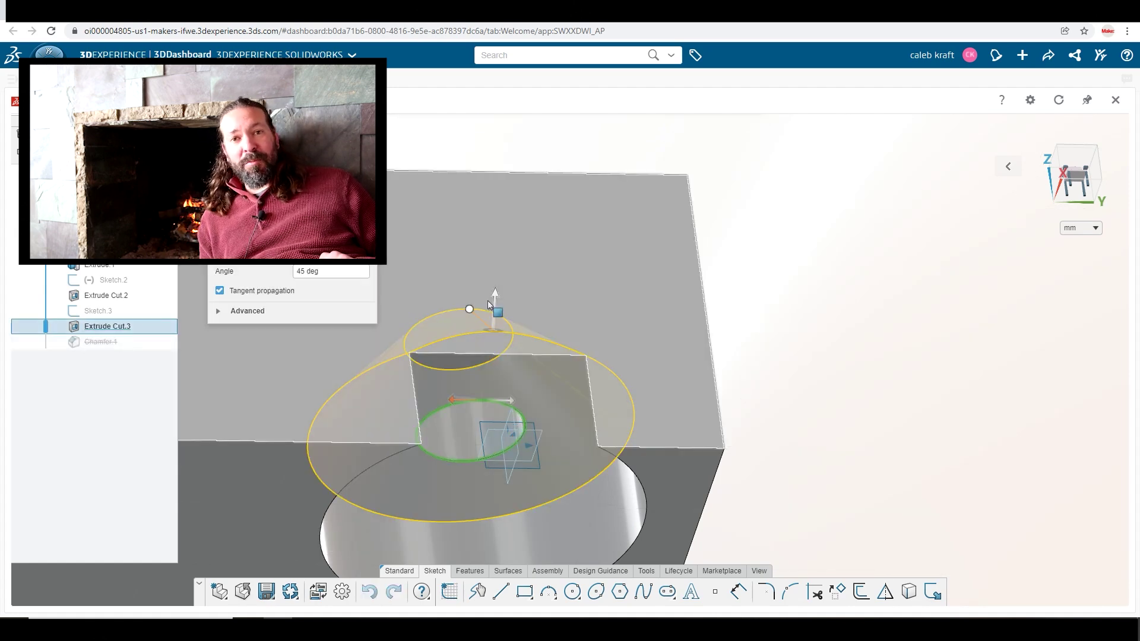
middle_drag(577, 495, 787, 332)
key(Return)
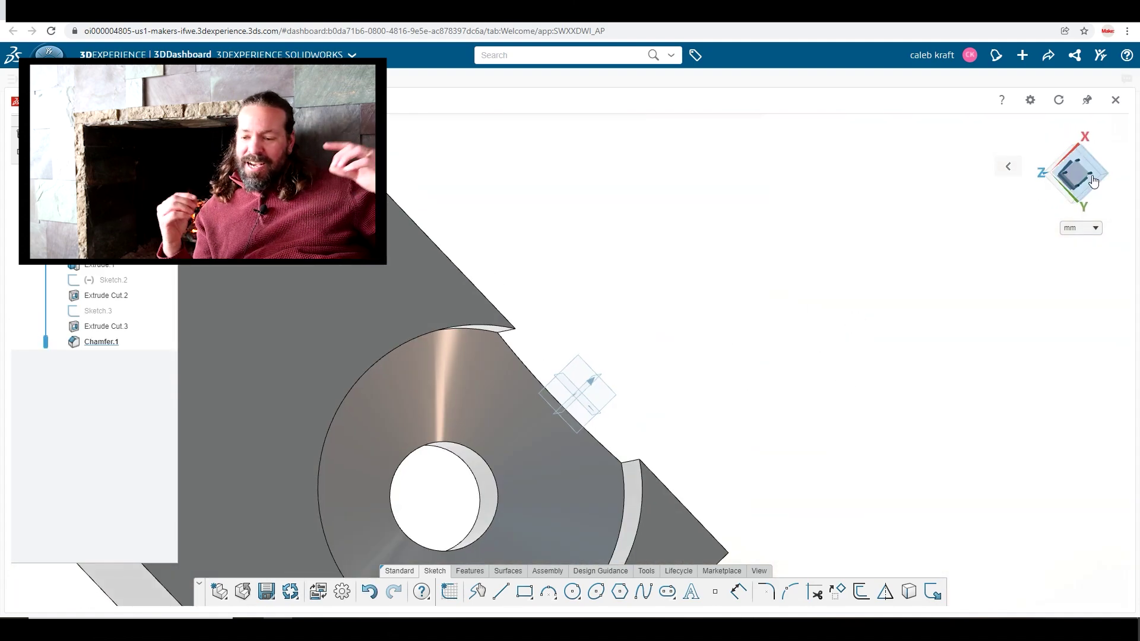
- Sketch a 28 mm circle on the block's side face, centred on the axle hole inside the 30 mm pocket
click(1081, 176)
middle_drag(602, 226, 967, 186)
click(1077, 174)
scroll(701, 415, down, 3)
ctrl+middle_drag(842, 494, 834, 399)
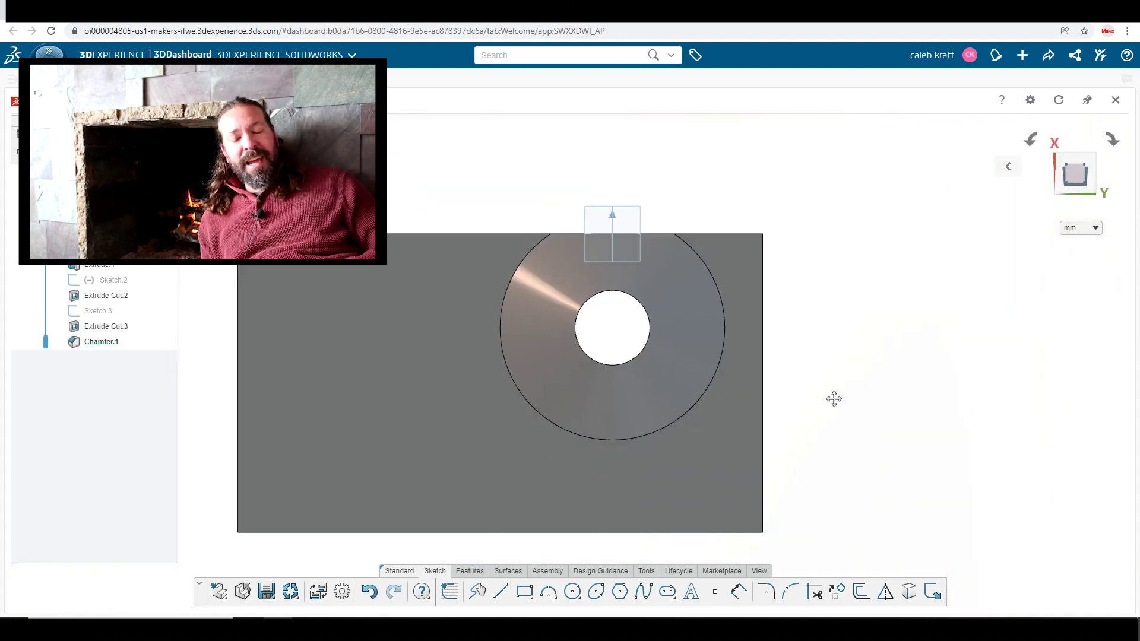
scroll(638, 353, up, 5)
click(572, 591)
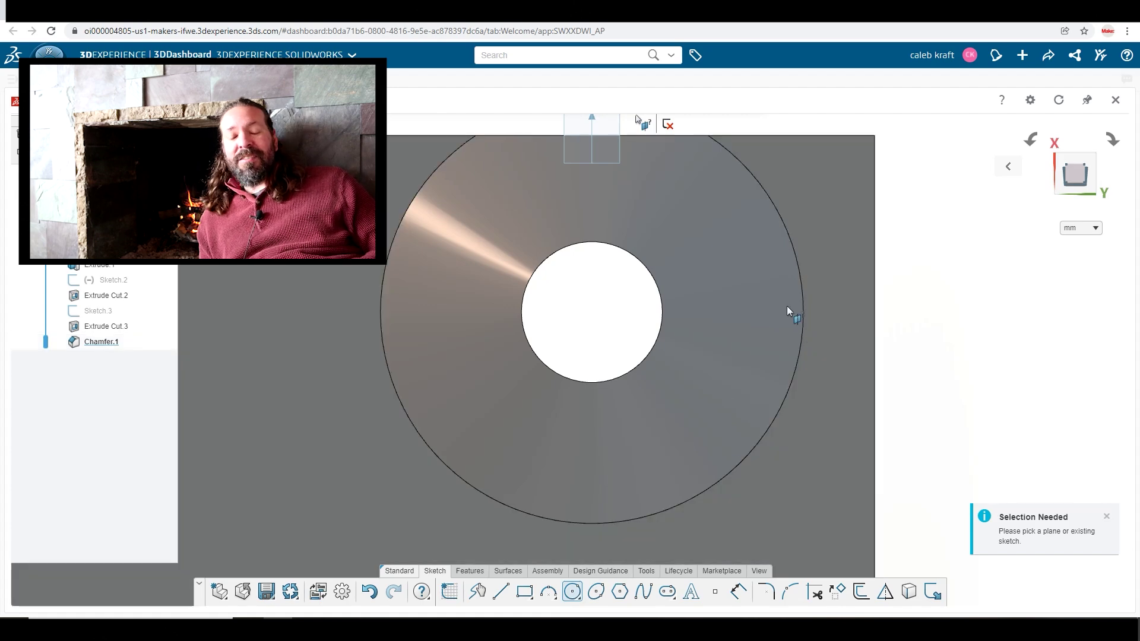
click(803, 288)
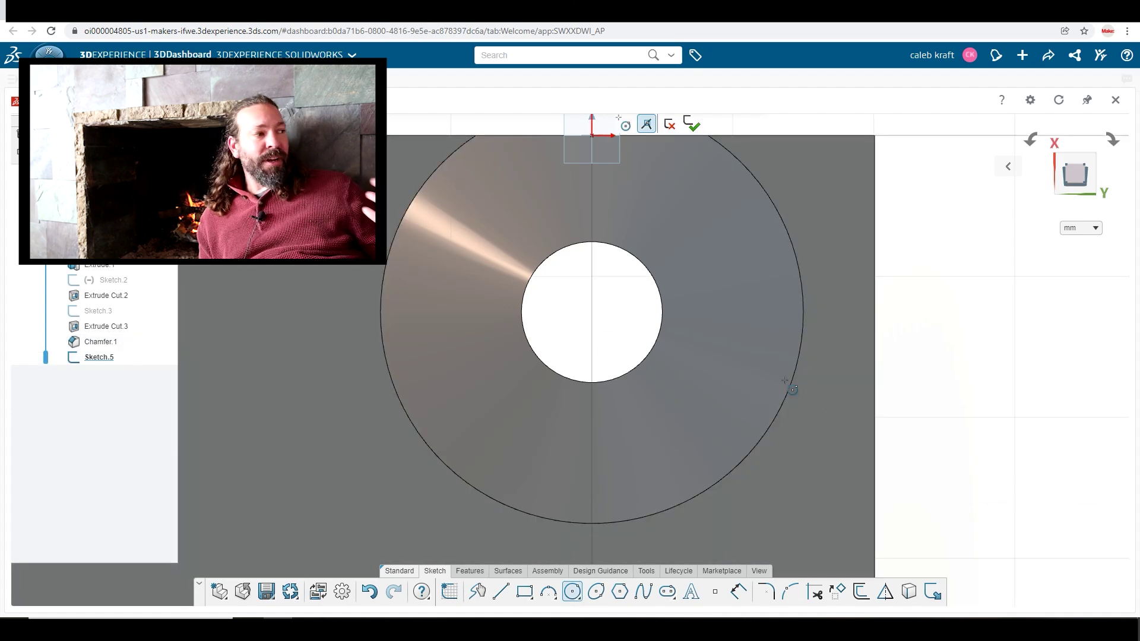
click(592, 312)
click(802, 313)
text(28)
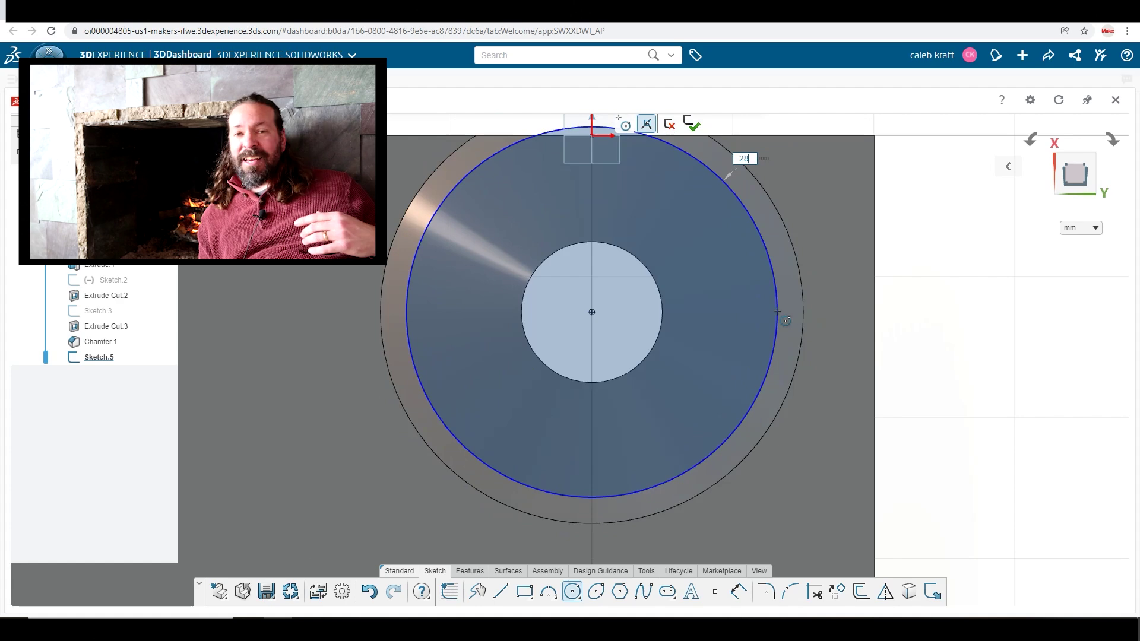
key(Return)
key(Escape)
- Extrude the 28 mm circle in the reversed direction, into the pocket, to form the wheel
click(728, 294)
click(805, 252)
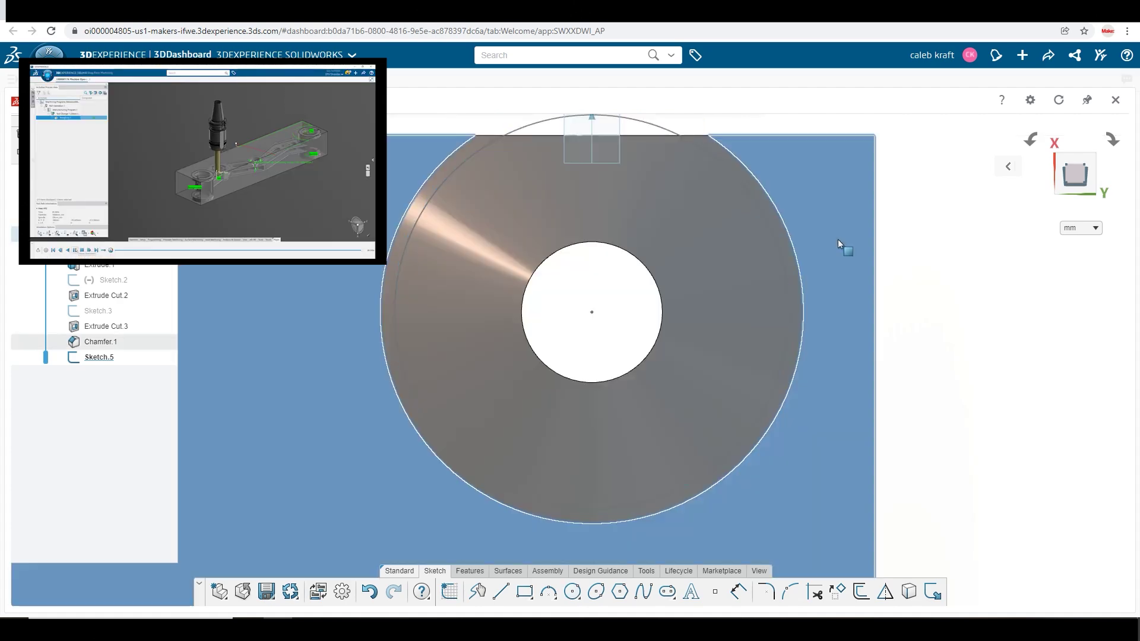
middle_drag(783, 240, 764, 321)
click(281, 339)
middle_drag(962, 306, 955, 371)
click(351, 221)
- Sketch a 9 mm circle on the wheel's inner face, centred on the axle hole
middle_drag(491, 437, 494, 488)
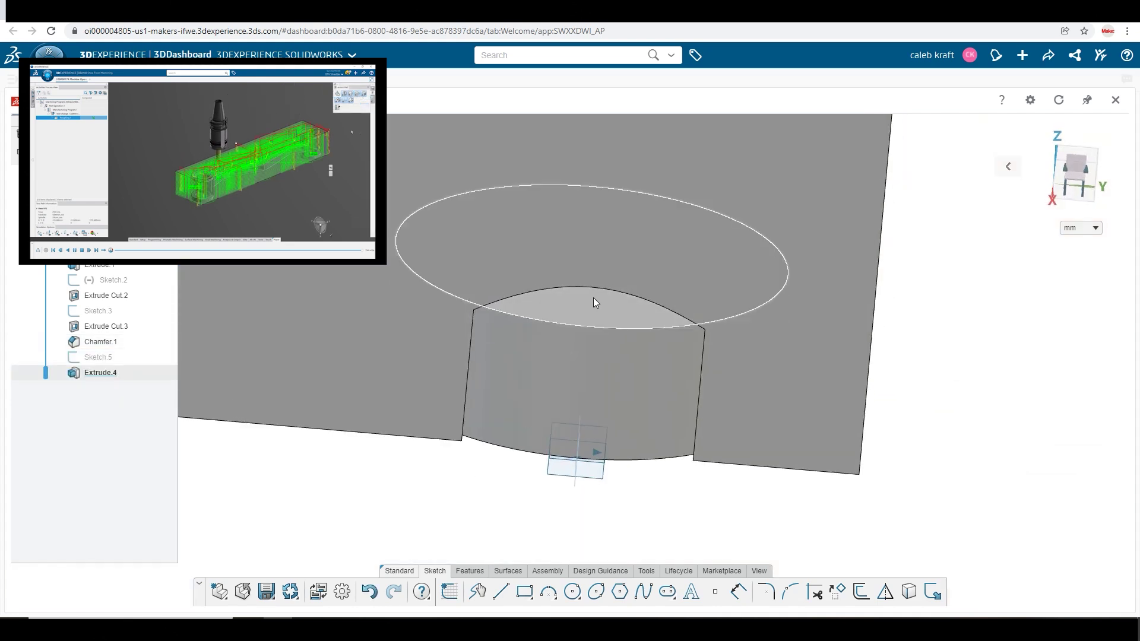
click(595, 300)
middle_drag(897, 419, 902, 387)
click(574, 592)
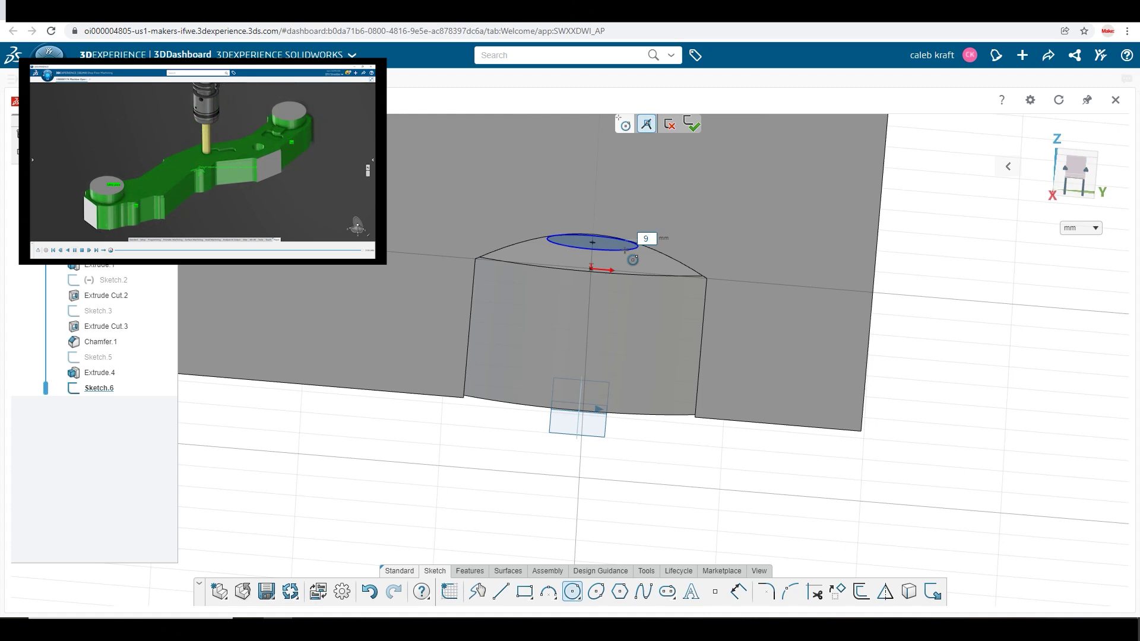
key(Return)
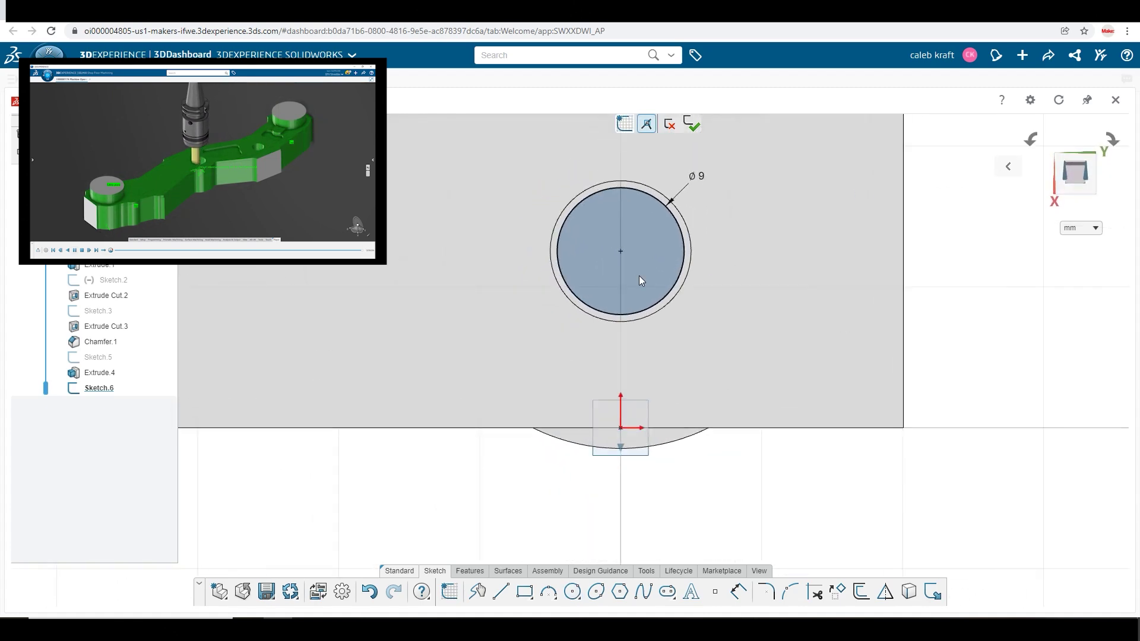
- Extrude the 9 mm circle 20 mm through the axle hole to form the wheel's axle
click(640, 276)
click(721, 216)
middle_drag(821, 465, 811, 366)
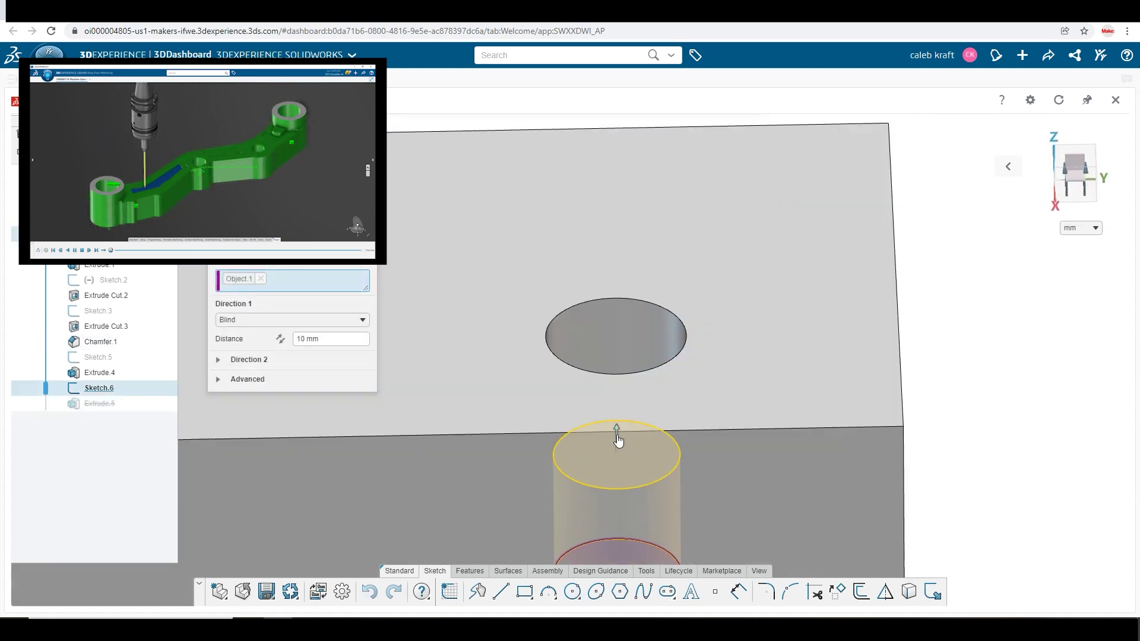
text(20)
key(Return)
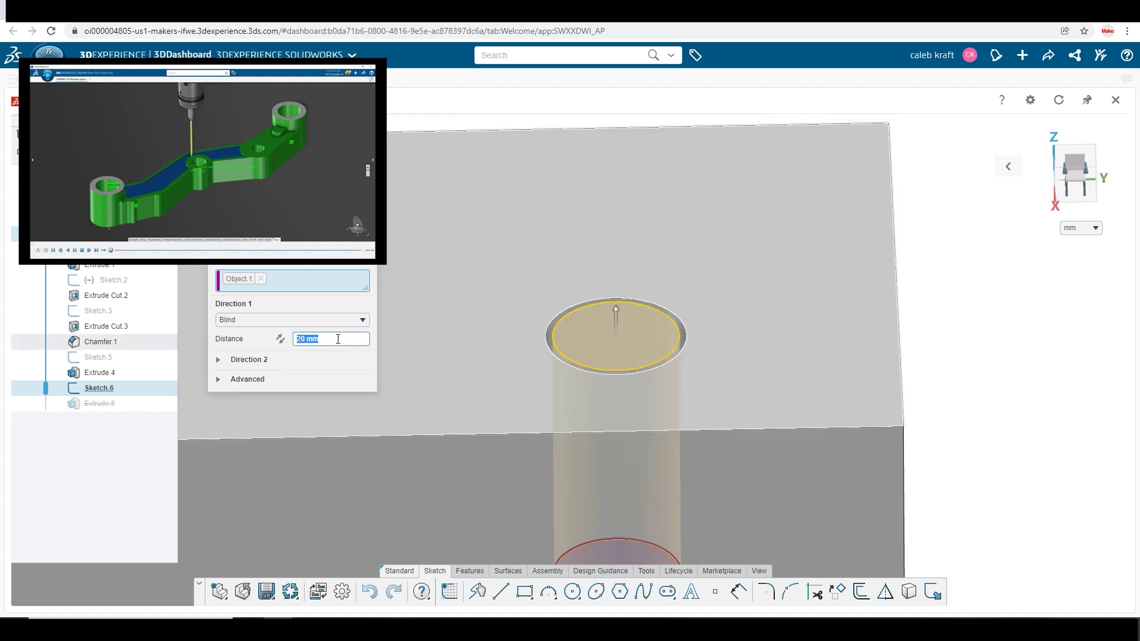
middle_drag(998, 417, 1009, 367)
click(348, 222)
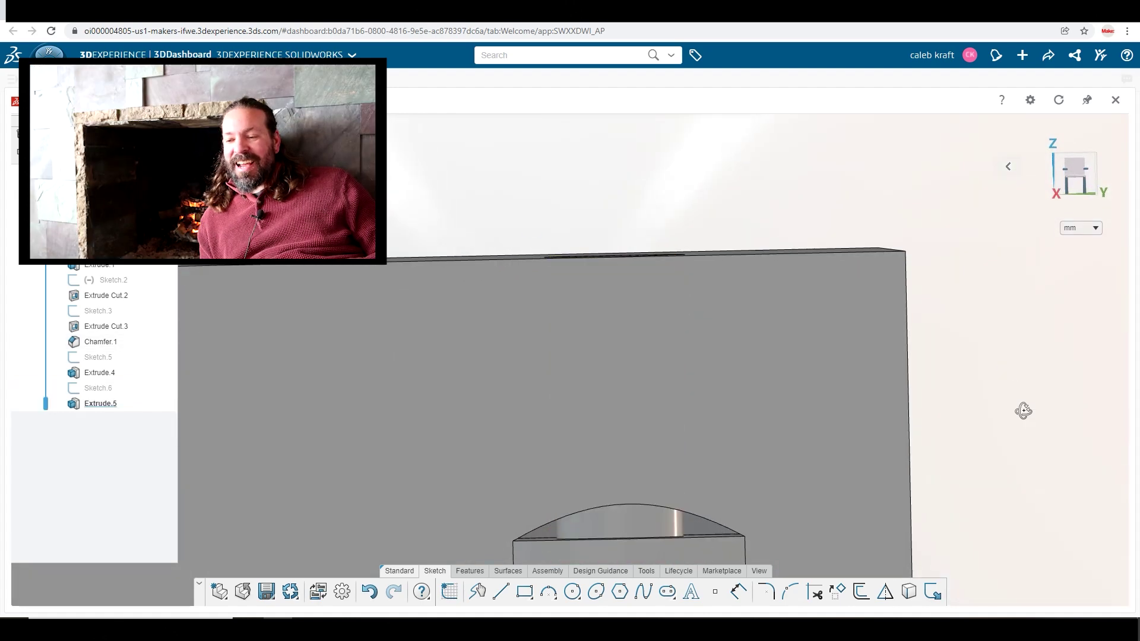
- Chamfer the edge where the axle meets the wheel with an 8.688 mm distance at 45 degrees to form the wheel's cone
middle_drag(1022, 410, 985, 463)
scroll(819, 356, up, 3)
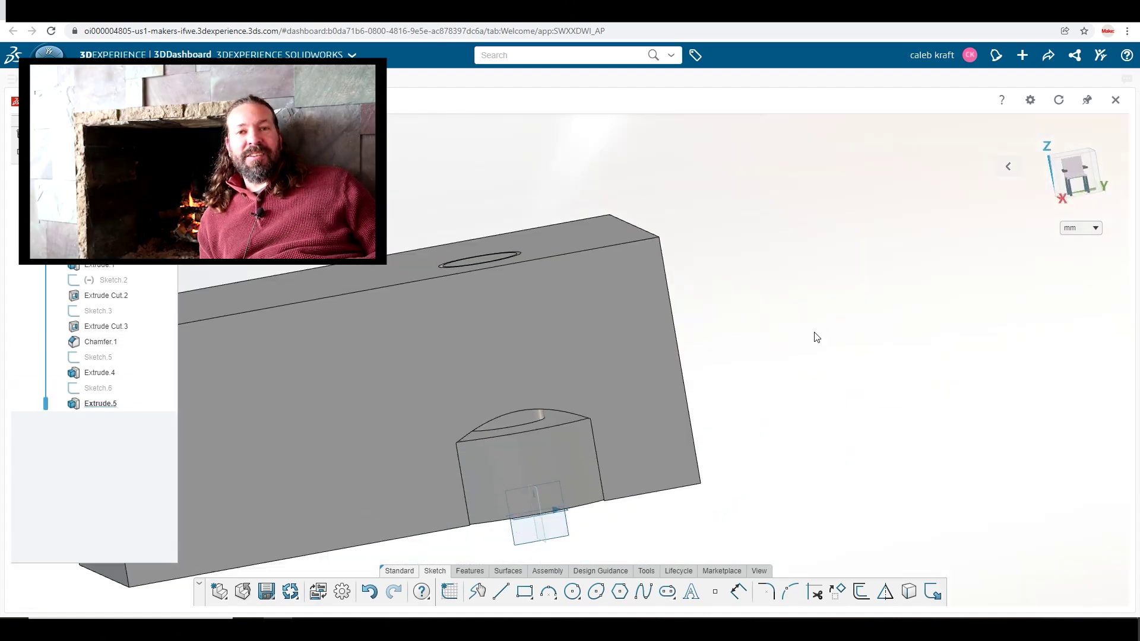
click(515, 428)
click(560, 384)
scroll(571, 455, down, 3)
middle_drag(735, 482, 717, 309)
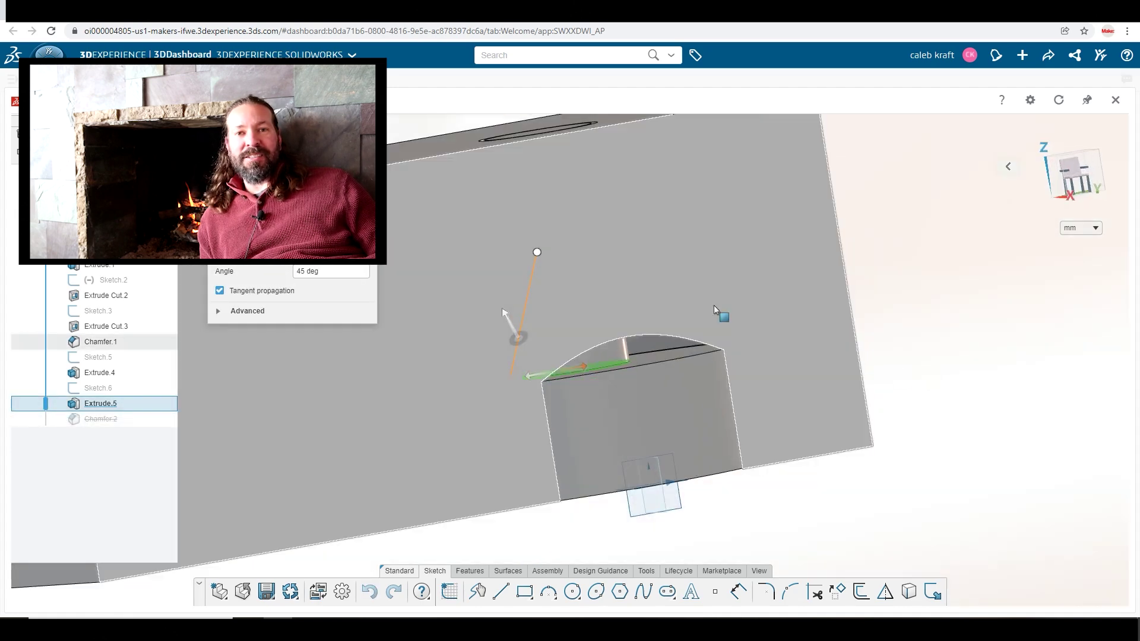
drag(538, 255, 540, 269)
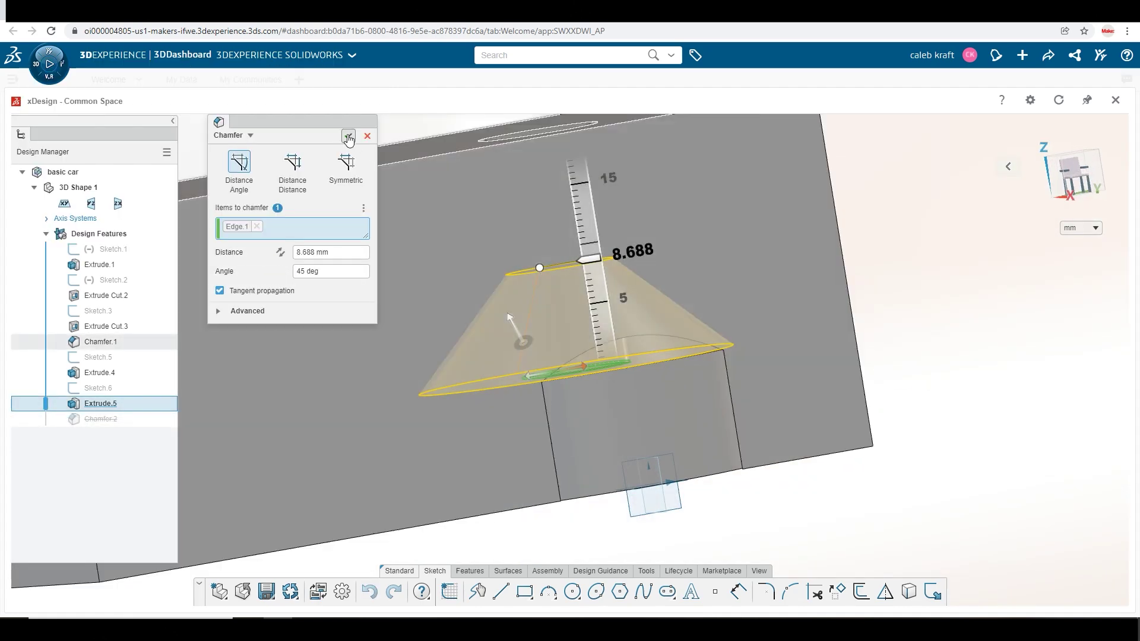
click(348, 137)
- Set up a section view parallel to the block face the wheel protrudes from, offset about 9.16 mm to cut through the wheel and axle
middle_drag(926, 475, 968, 349)
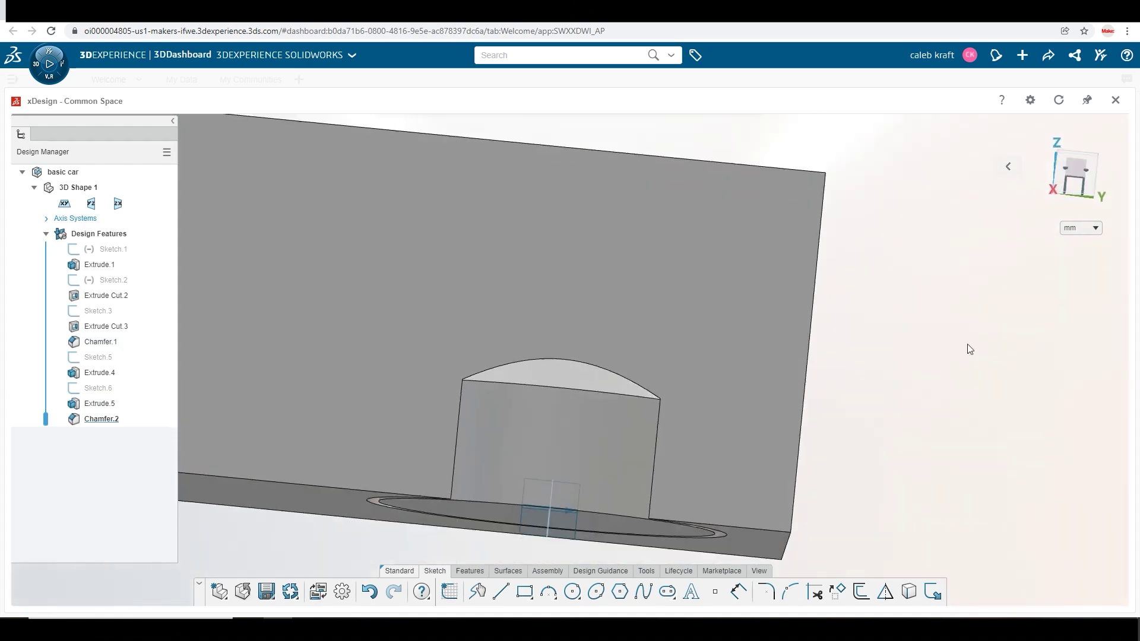
click(1076, 171)
click(692, 332)
click(759, 571)
click(765, 593)
middle_drag(855, 450, 740, 457)
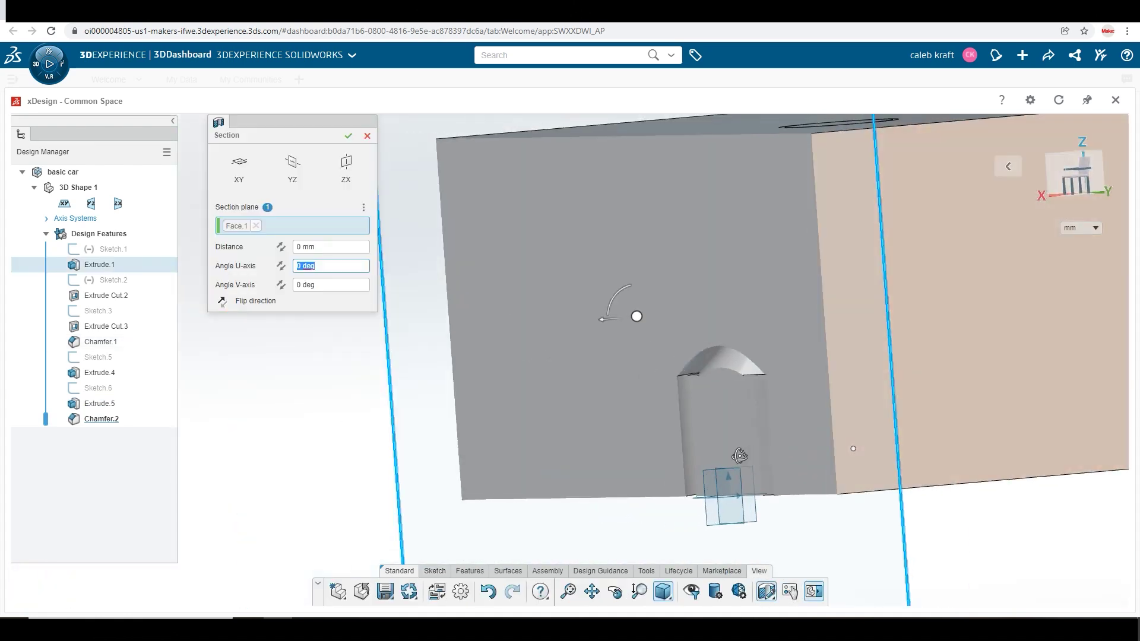
drag(606, 324, 720, 323)
middle_drag(368, 439, 455, 435)
ctrl+middle_drag(959, 359, 658, 432)
middle_drag(929, 585, 997, 617)
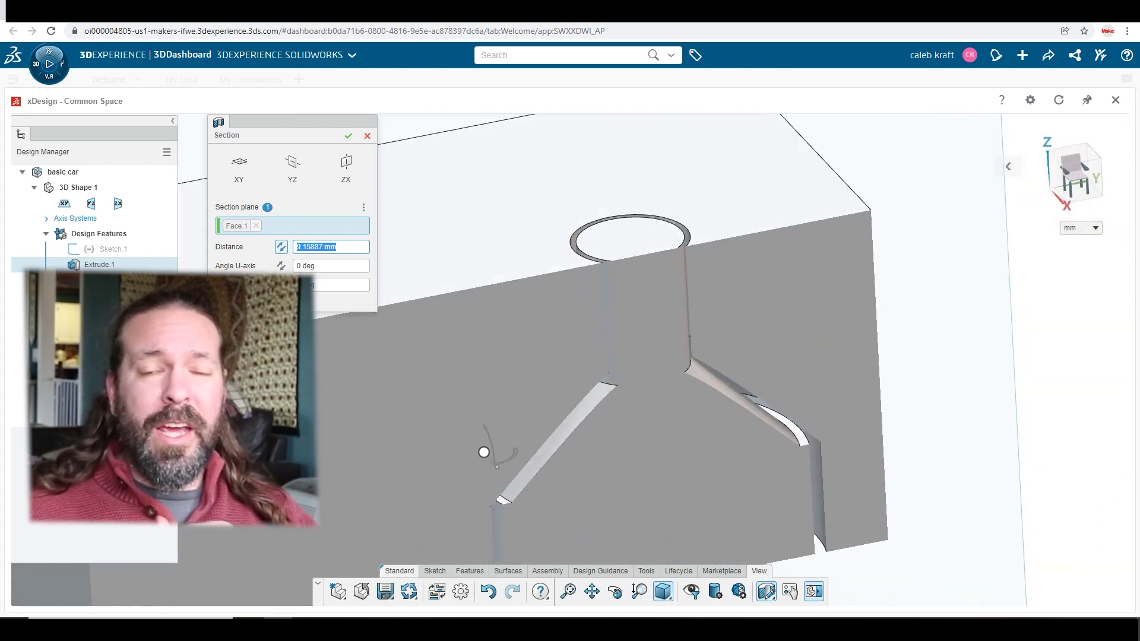
- Apply the section view and examine the clearance gap between the captive wheel, its axle and the pocket
scroll(703, 345, up, 4)
middle_drag(703, 345, 640, 361)
scroll(602, 437, down, 6)
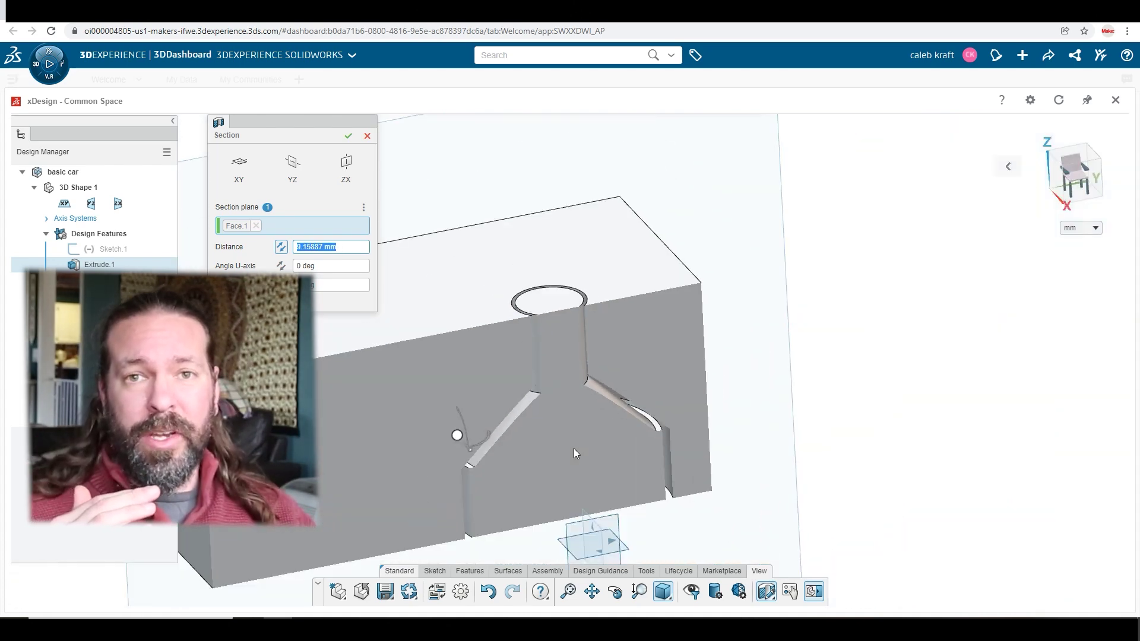
middle_drag(917, 504, 831, 454)
click(349, 135)
middle_drag(711, 454, 448, 478)
click(449, 479)
click(789, 504)
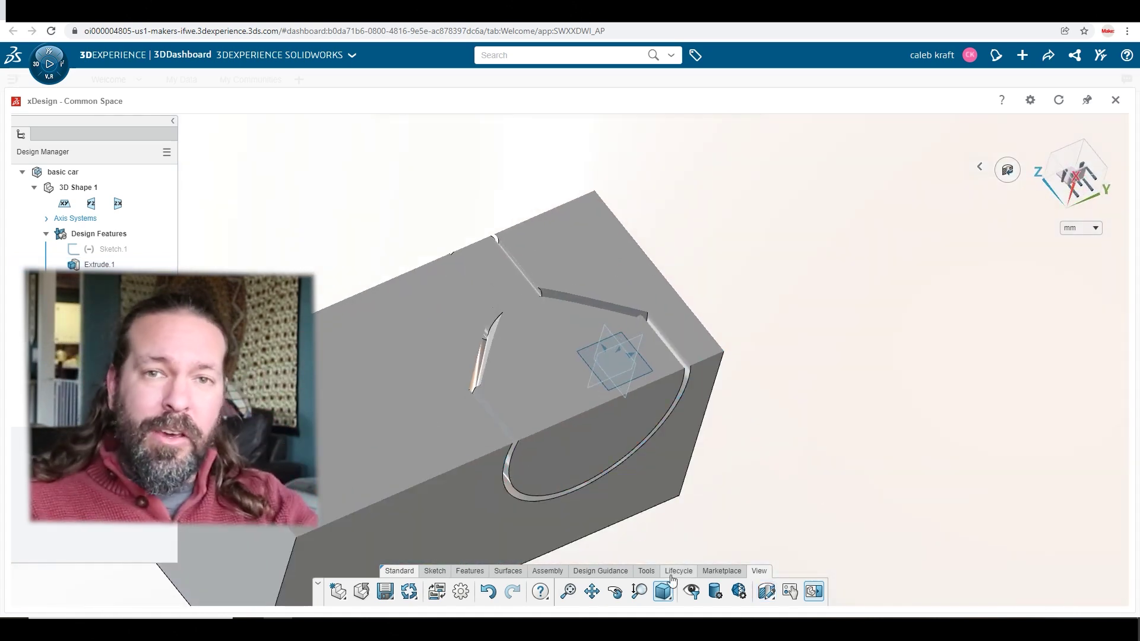
click(508, 571)
click(465, 471)
click(853, 490)
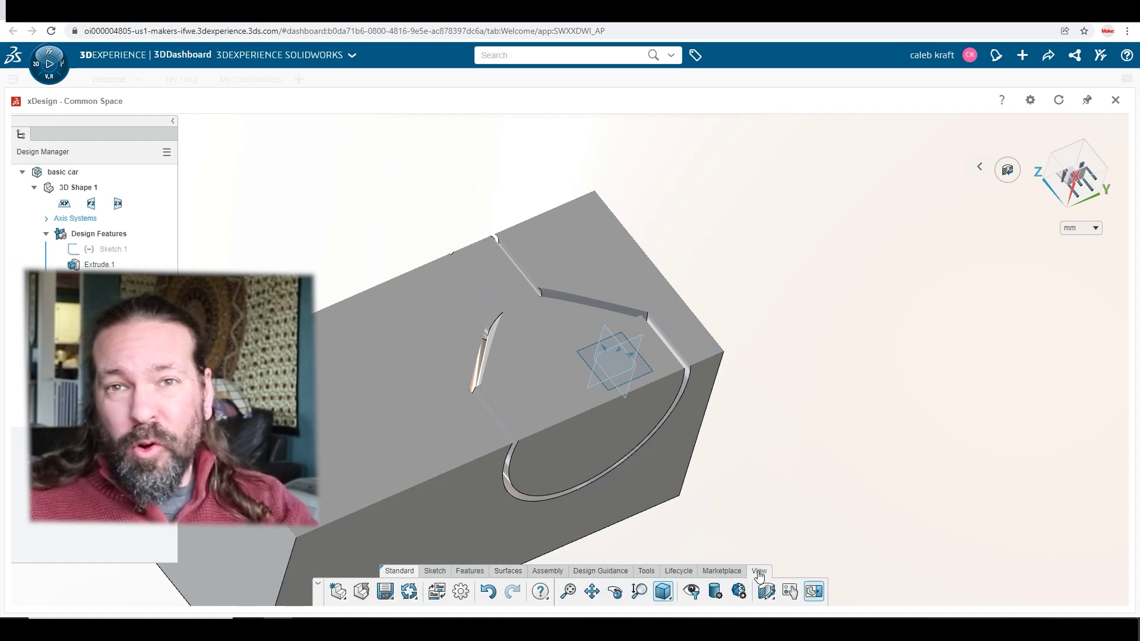
click(713, 372)
click(469, 571)
click(608, 592)
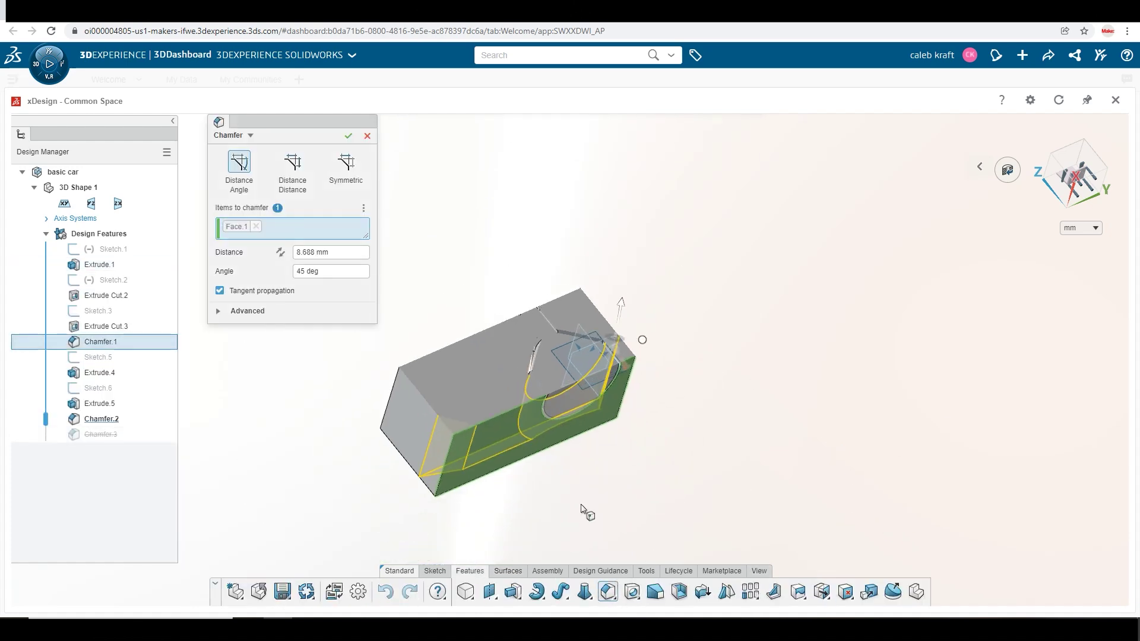
middle_drag(585, 508, 653, 510)
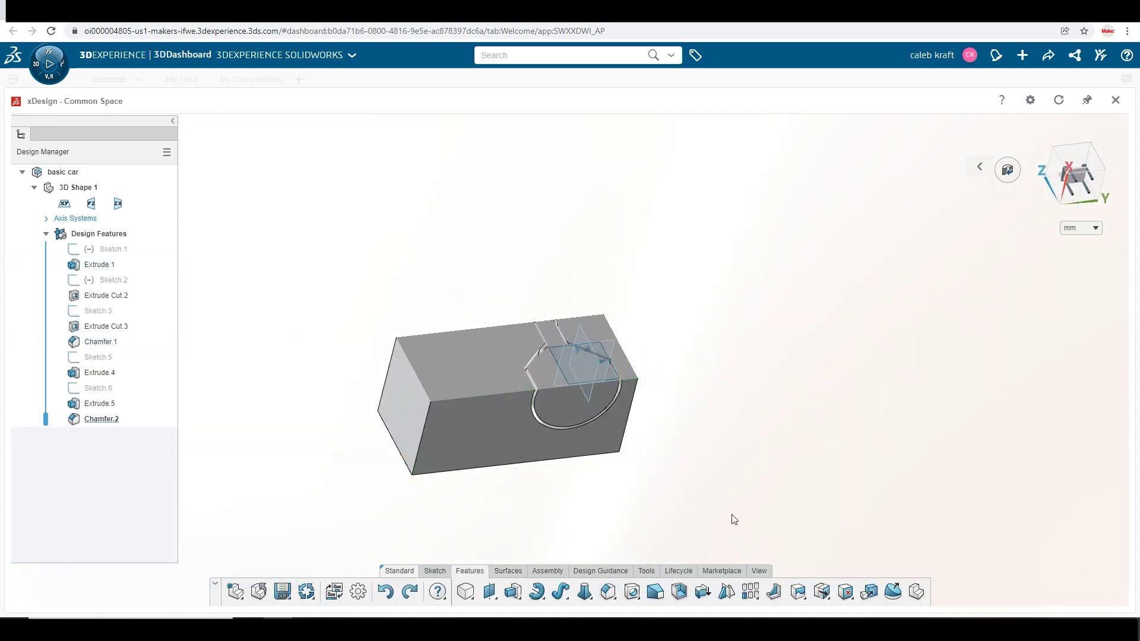
- Turn off the section view and chamfer the block's long lower edge beside the wheel at 45 degrees
click(759, 571)
click(572, 414)
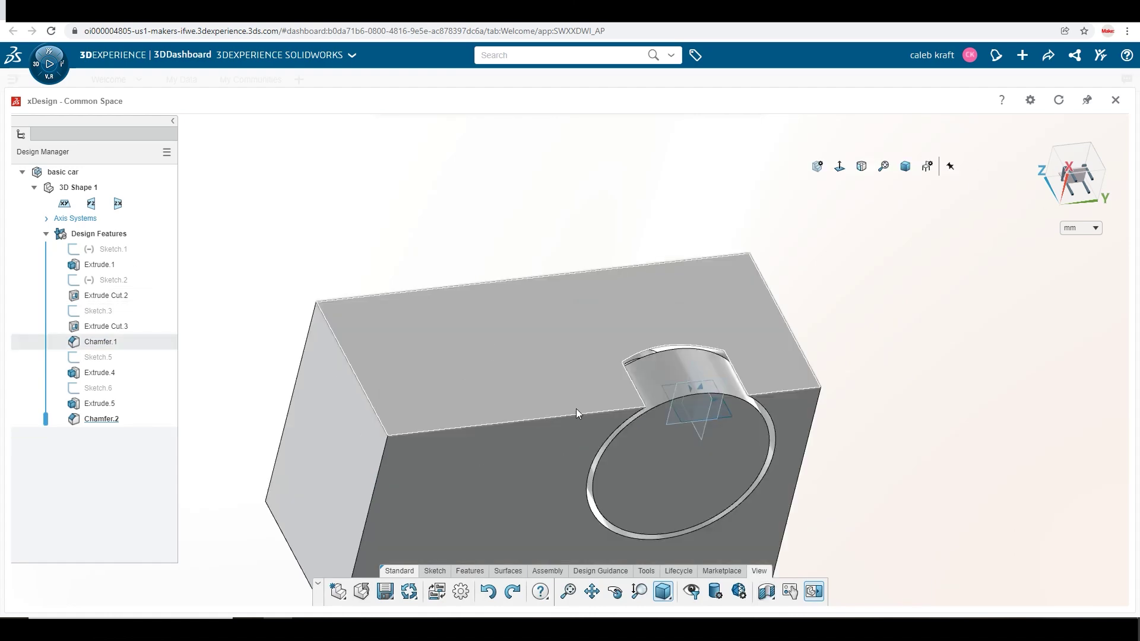
click(470, 571)
click(607, 591)
click(786, 390)
middle_drag(790, 395, 981, 453)
drag(698, 362, 662, 328)
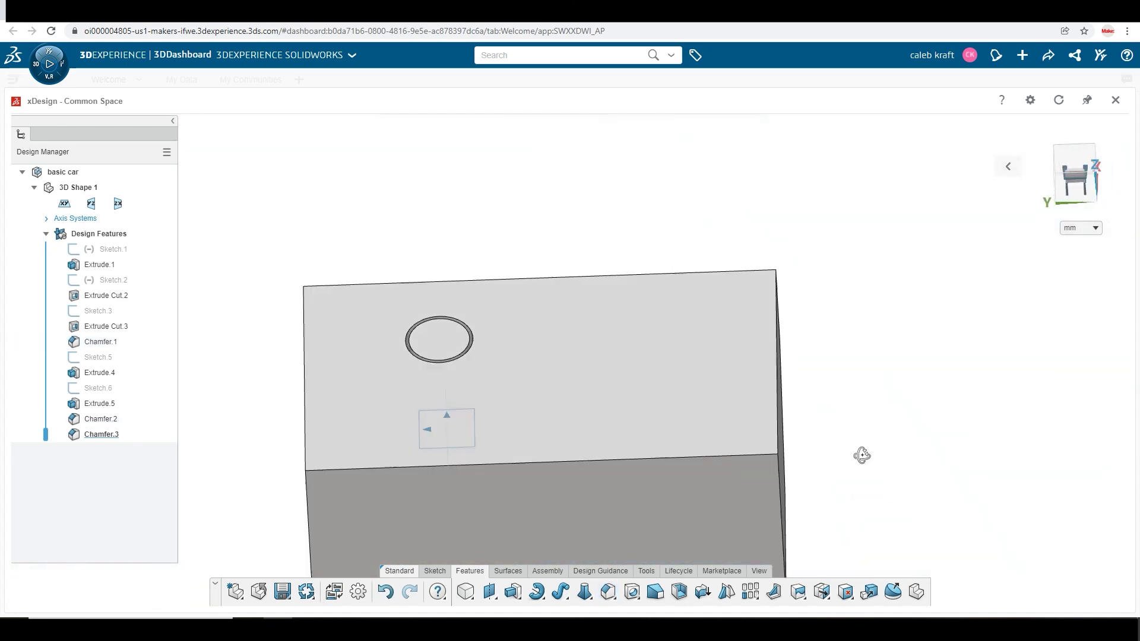
- Mirror the block and wheel bodies across the block's flat faces to build the full car with four wheels
click(726, 591)
click(579, 312)
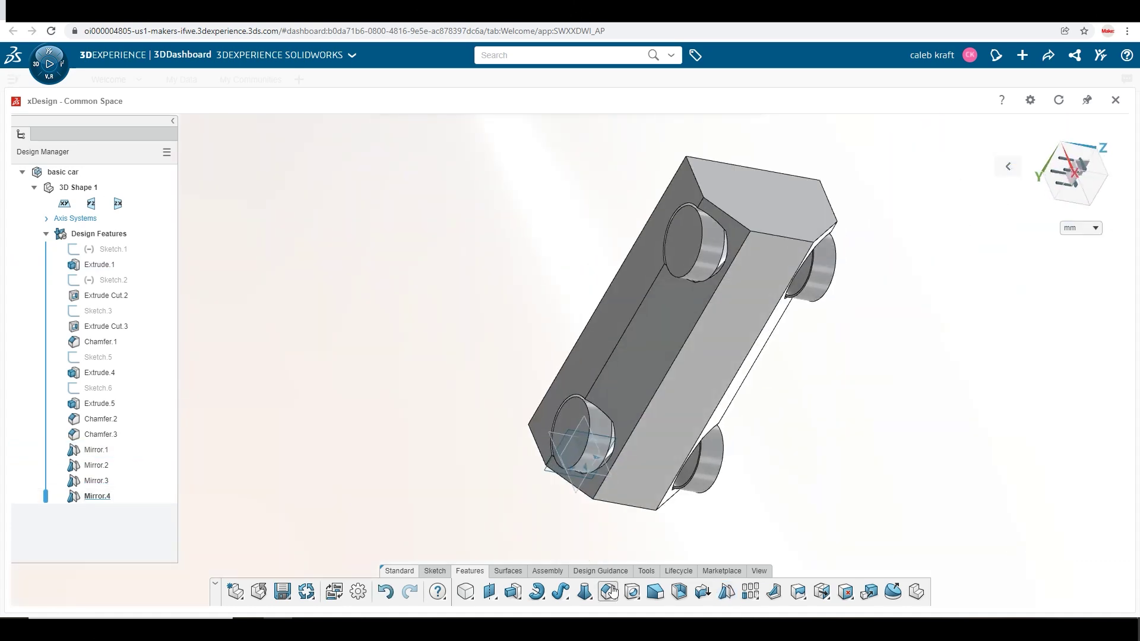
- Chamfer the lower edges at both ends of the car body with a 15.859 mm distance at 45 degrees
click(609, 591)
click(779, 236)
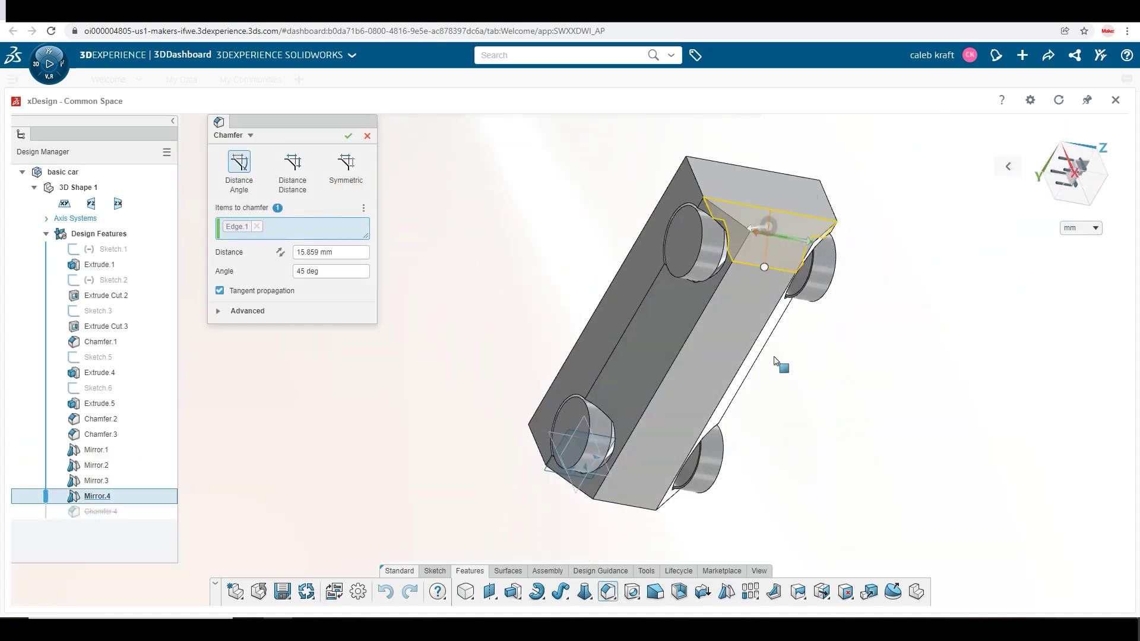
click(624, 505)
middle_drag(840, 410, 870, 434)
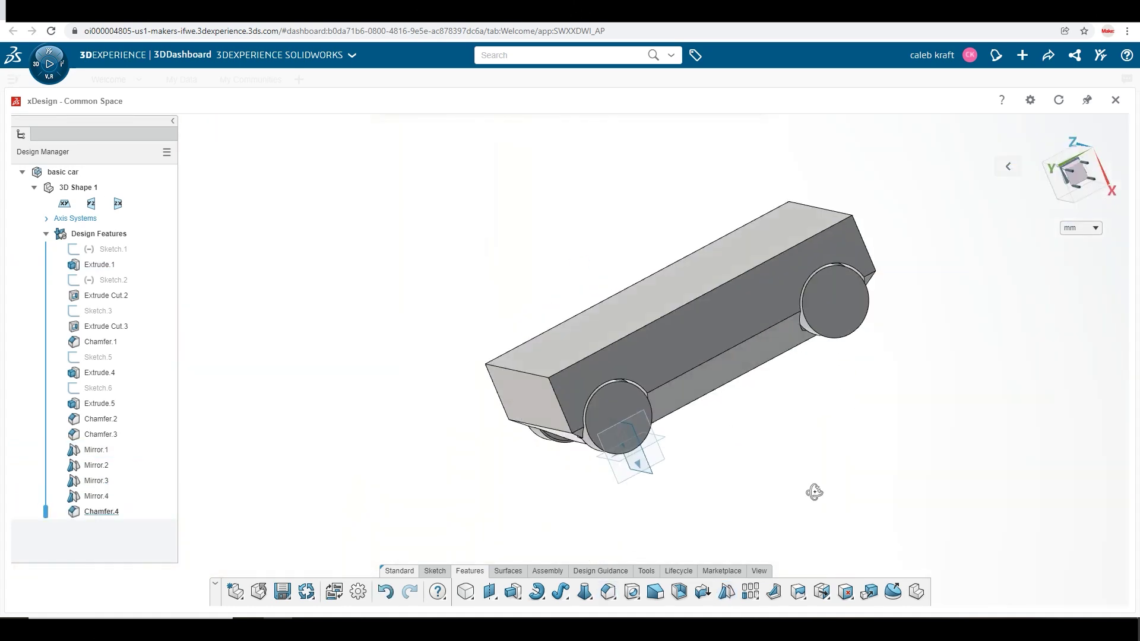
- Sketch a rectangle about 60 by 25 mm on the car's side face, between the wheels and extending past the underside
middle_drag(814, 491, 720, 465)
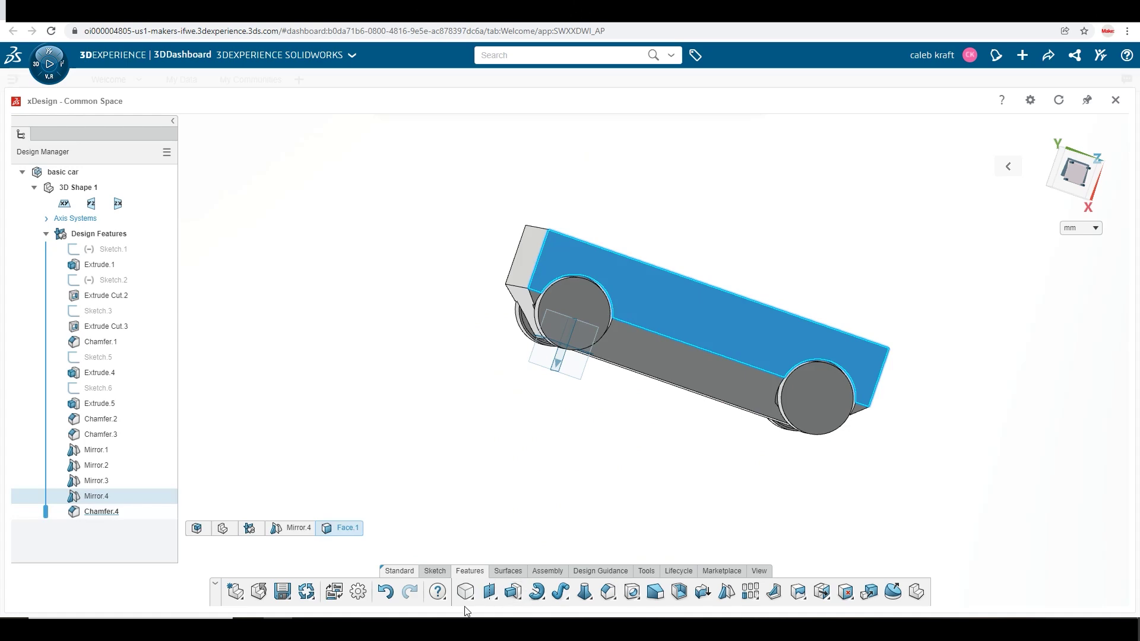
click(435, 571)
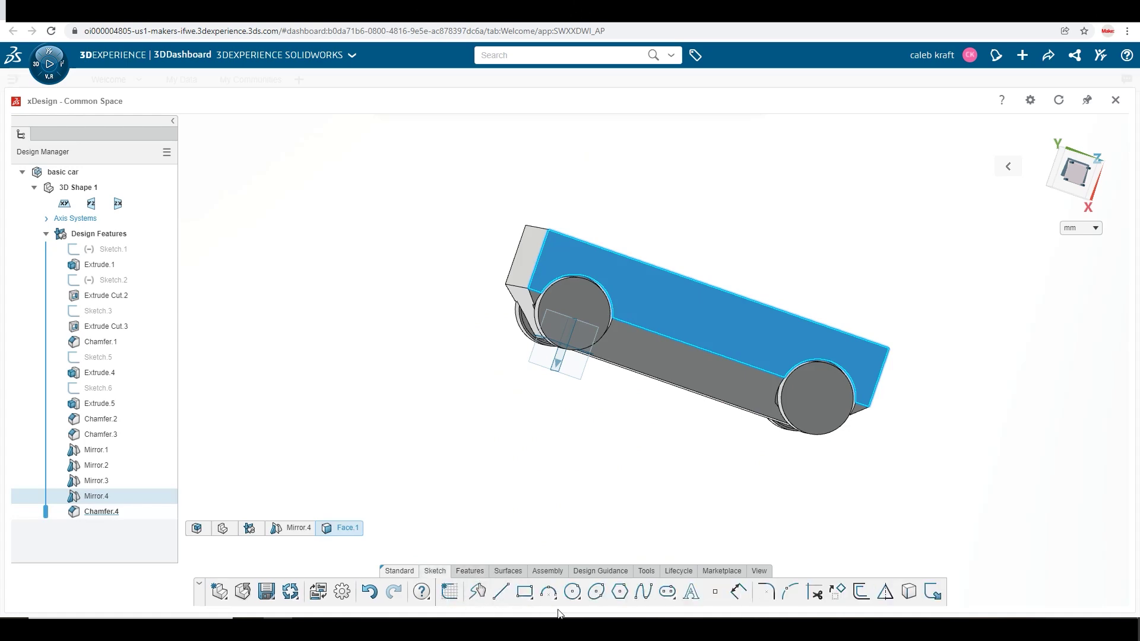
click(525, 591)
scroll(406, 417, up, 4)
click(401, 404)
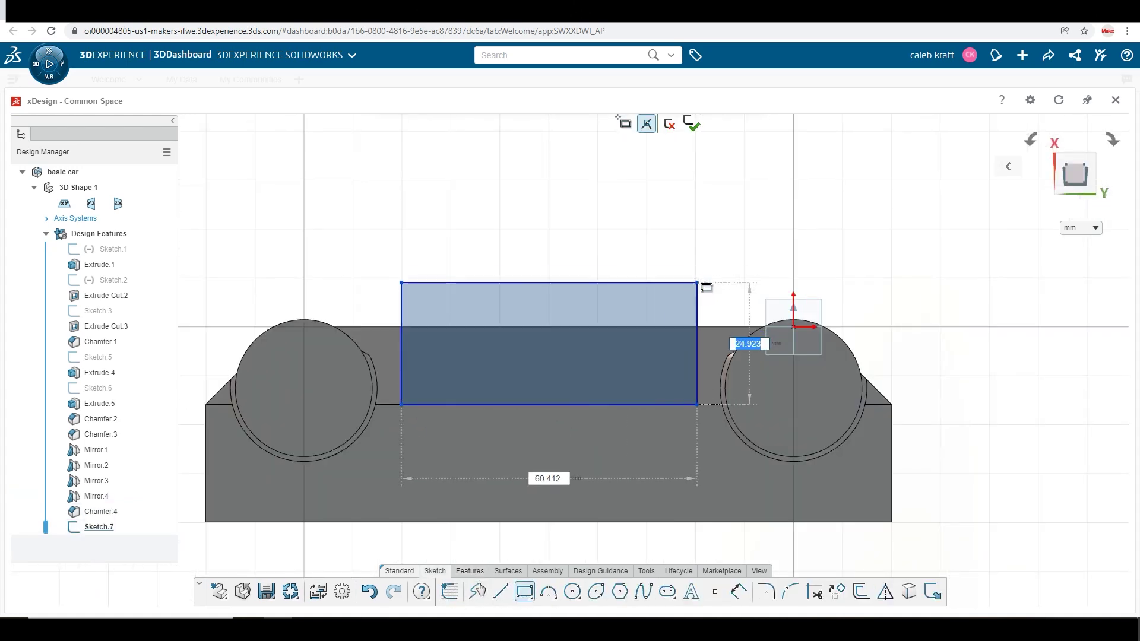
click(697, 278)
key(Escape)
- Extrude-cut the rectangle 70 mm across the car body to clear the underside between the wheels
click(644, 376)
click(687, 326)
middle_drag(1009, 380, 952, 430)
click(292, 167)
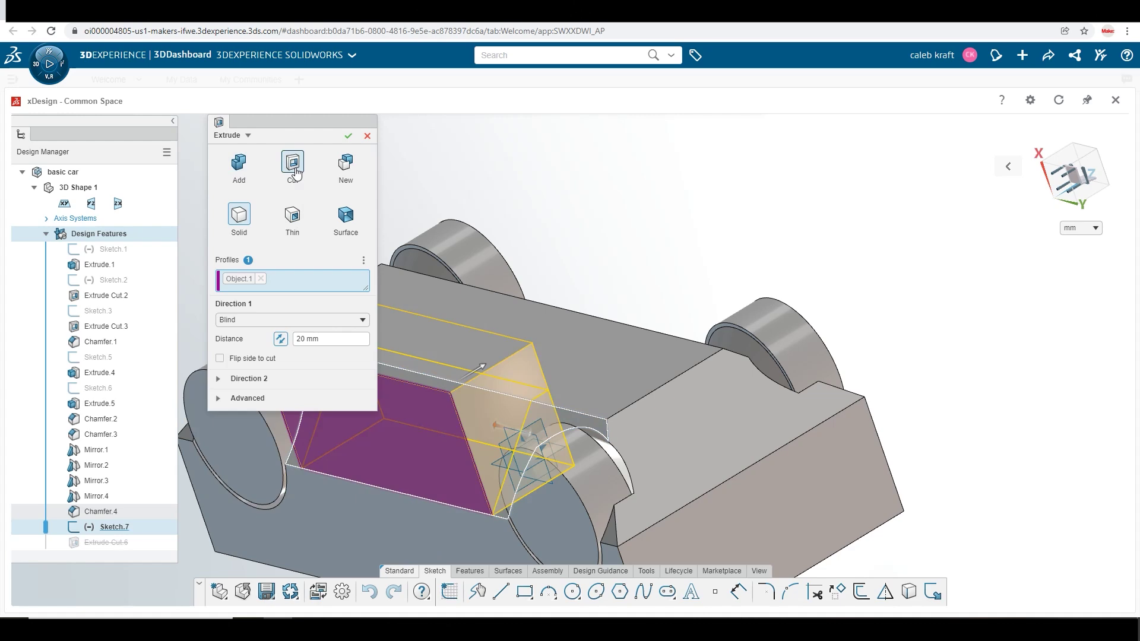
drag(297, 339, 425, 353)
text(40)
key(Return)
text(70)
key(Return)
middle_drag(772, 368, 906, 441)
click(348, 136)
middle_drag(831, 380, 726, 288)
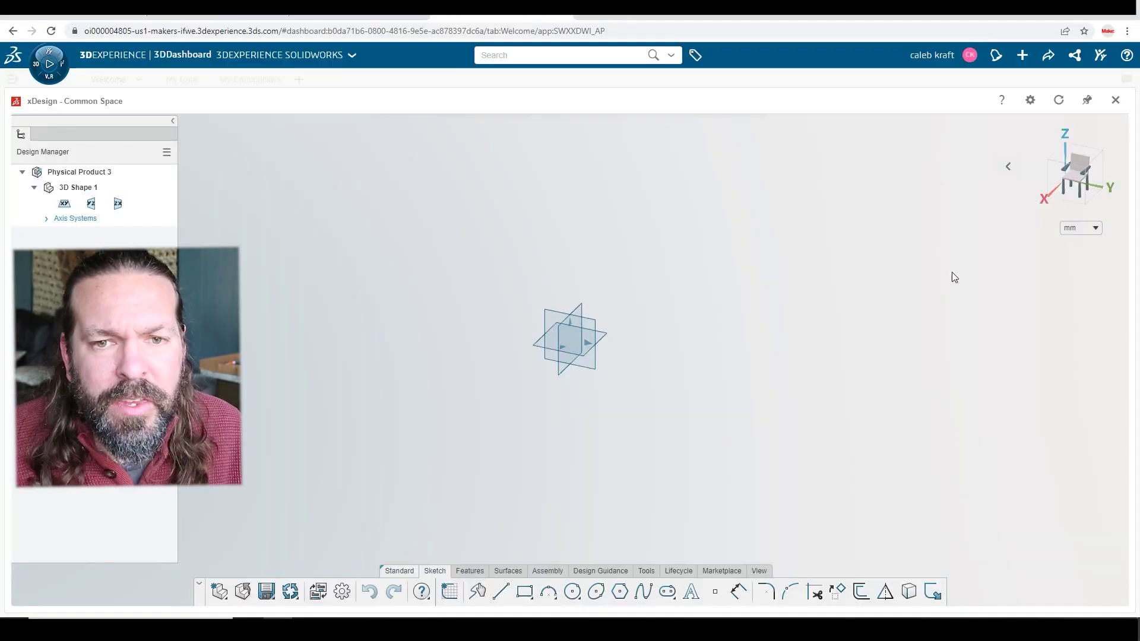
- Sketch a 30 mm diameter circle centred on the origin on the horizontal XY plane
click(1077, 161)
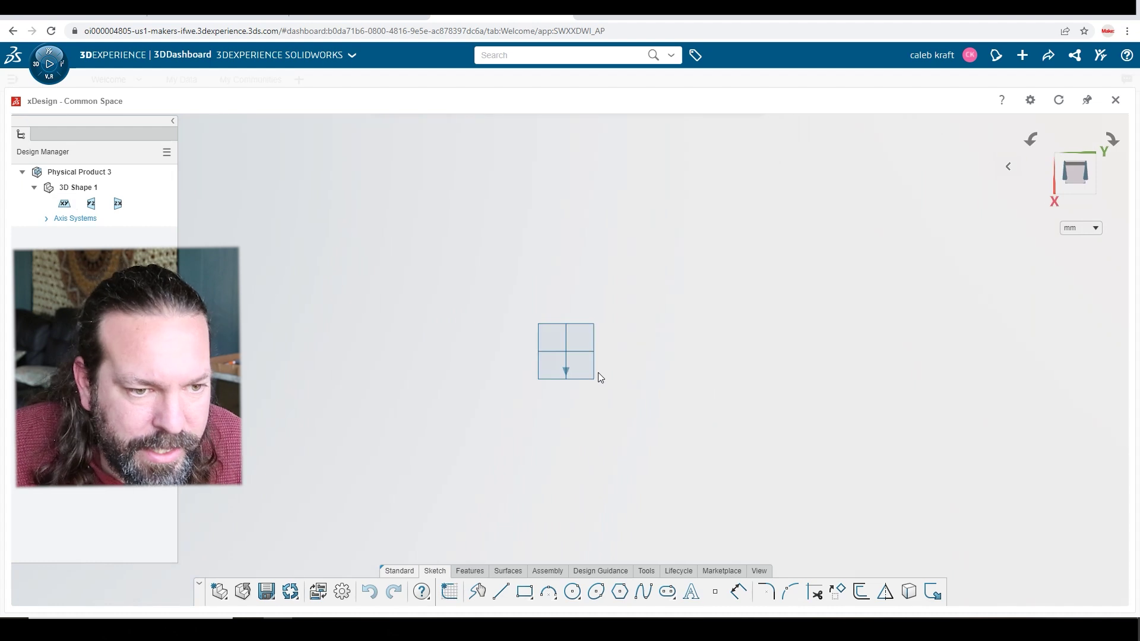
click(595, 372)
click(574, 591)
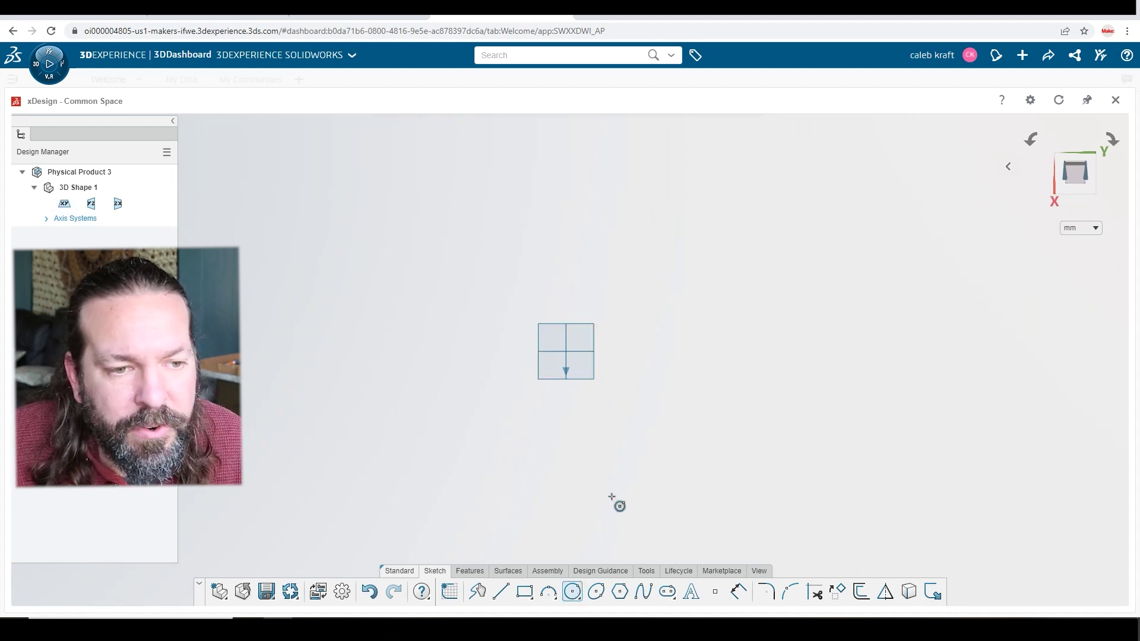
click(591, 369)
click(565, 351)
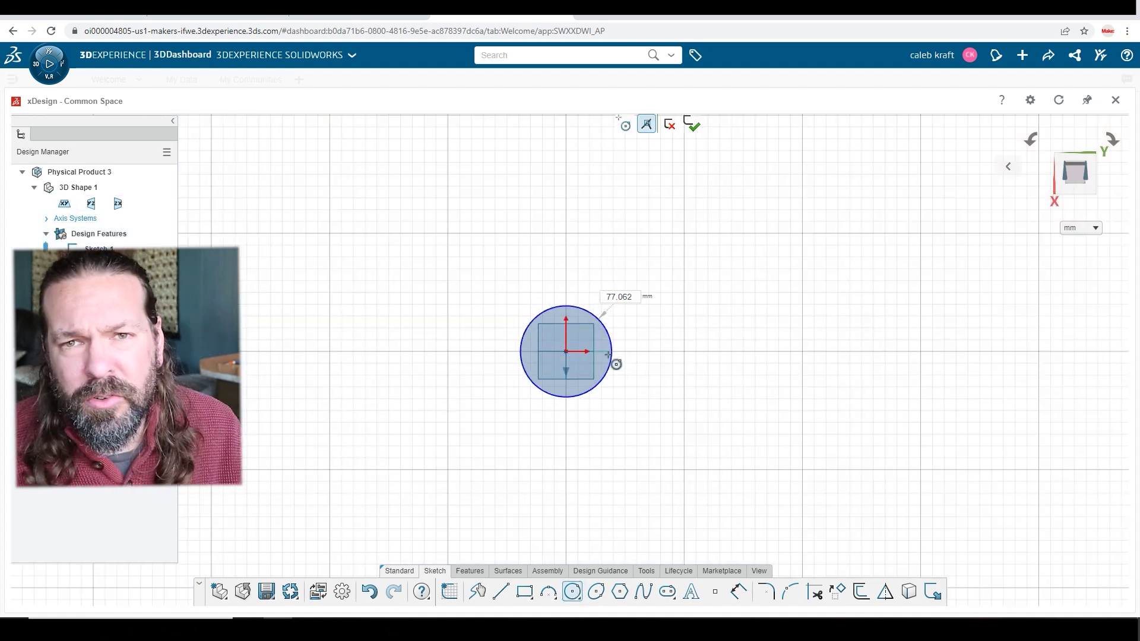
click(608, 355)
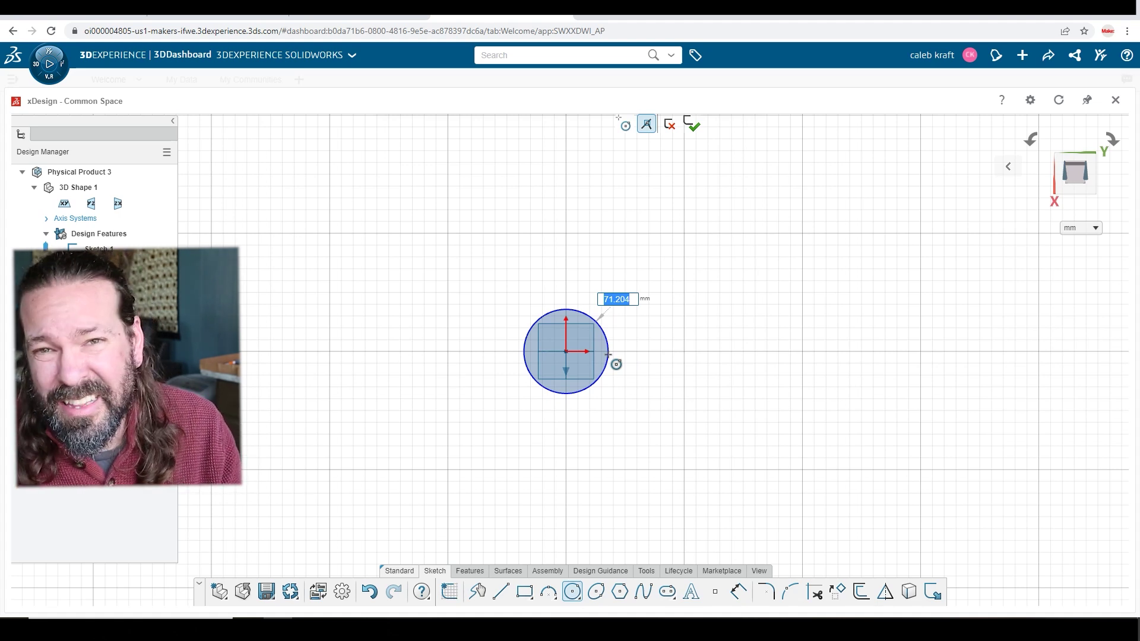
text(30)
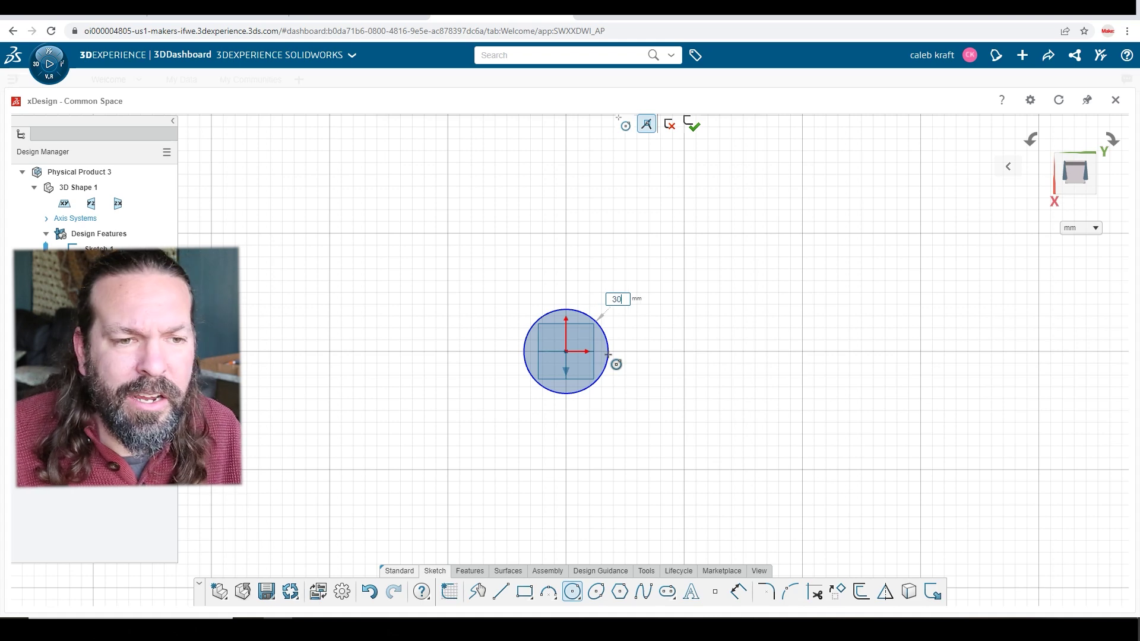
key(Return)
scroll(541, 407, up, 3)
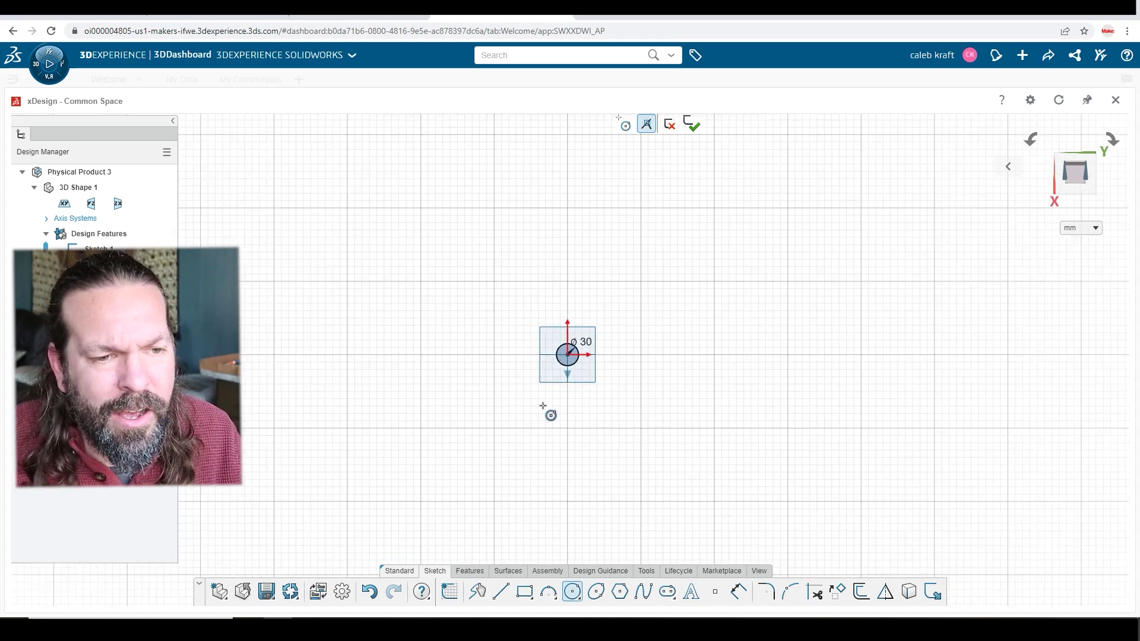
scroll(547, 386, down, 3)
scroll(548, 387, up, 2)
key(Escape)
- Extrude the circle 20 mm upward into a solid cylinder
click(614, 323)
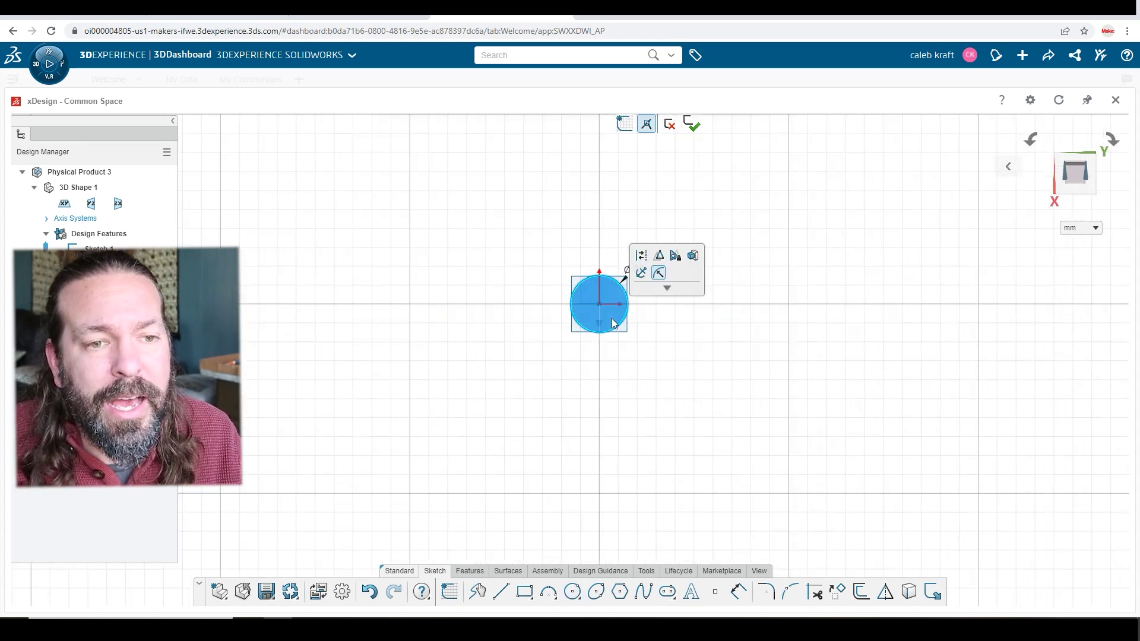
click(694, 257)
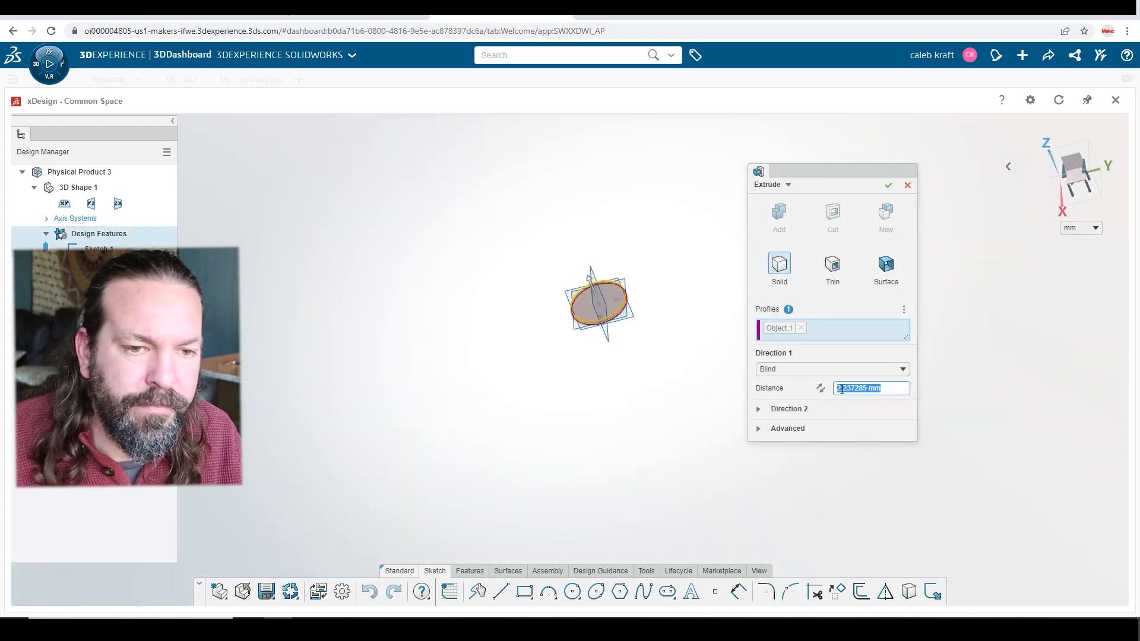
text(30)
key(Return)
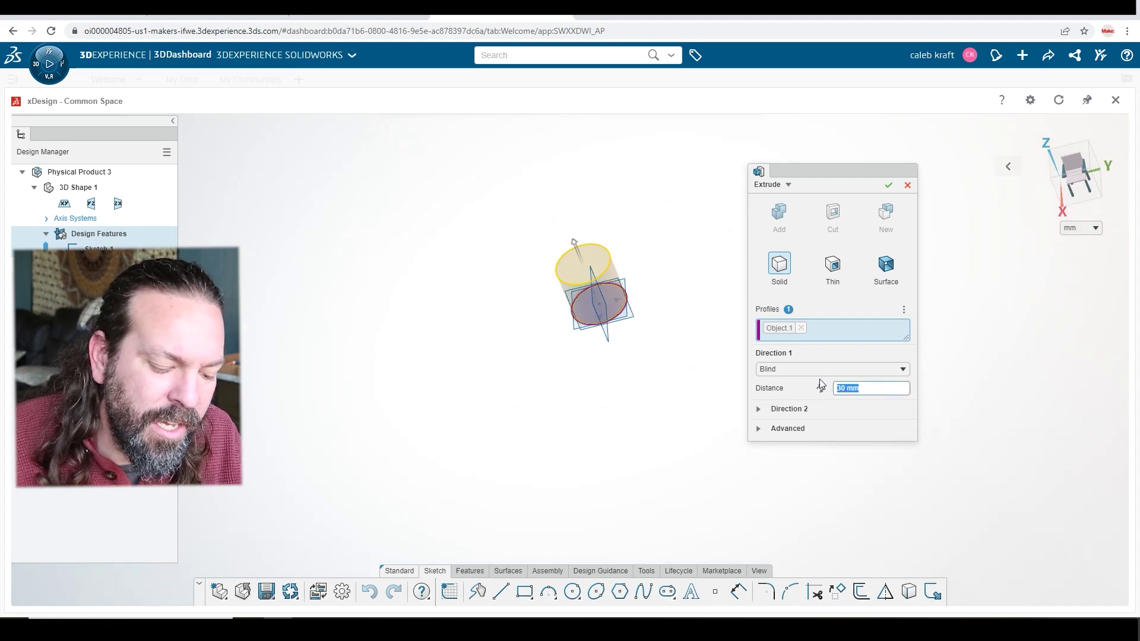
text(20)
key(Return)
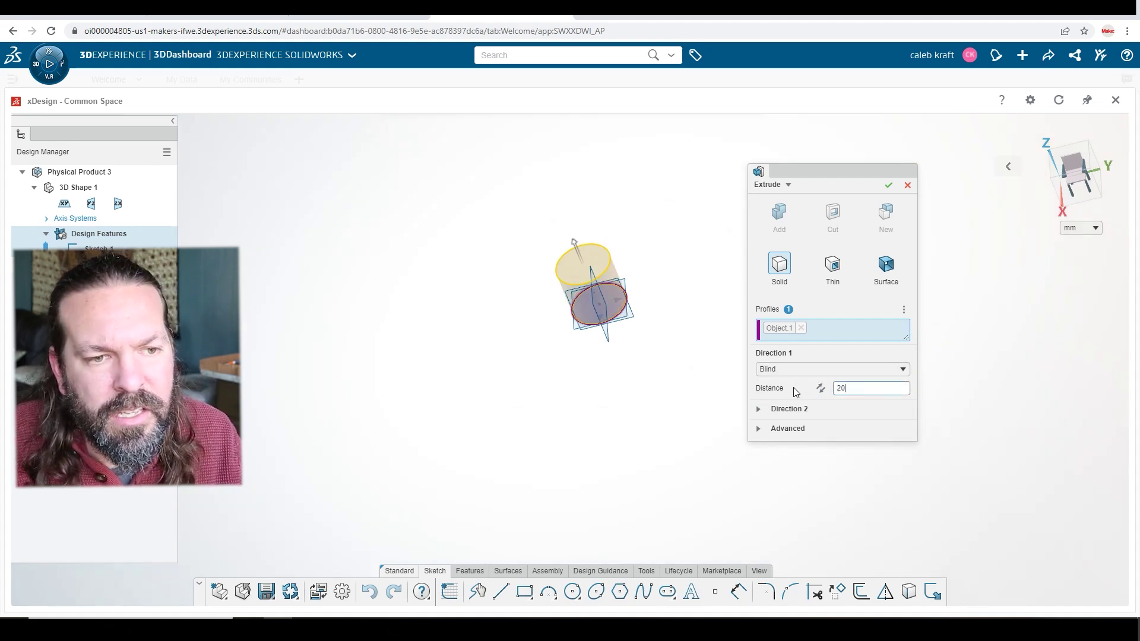
click(889, 185)
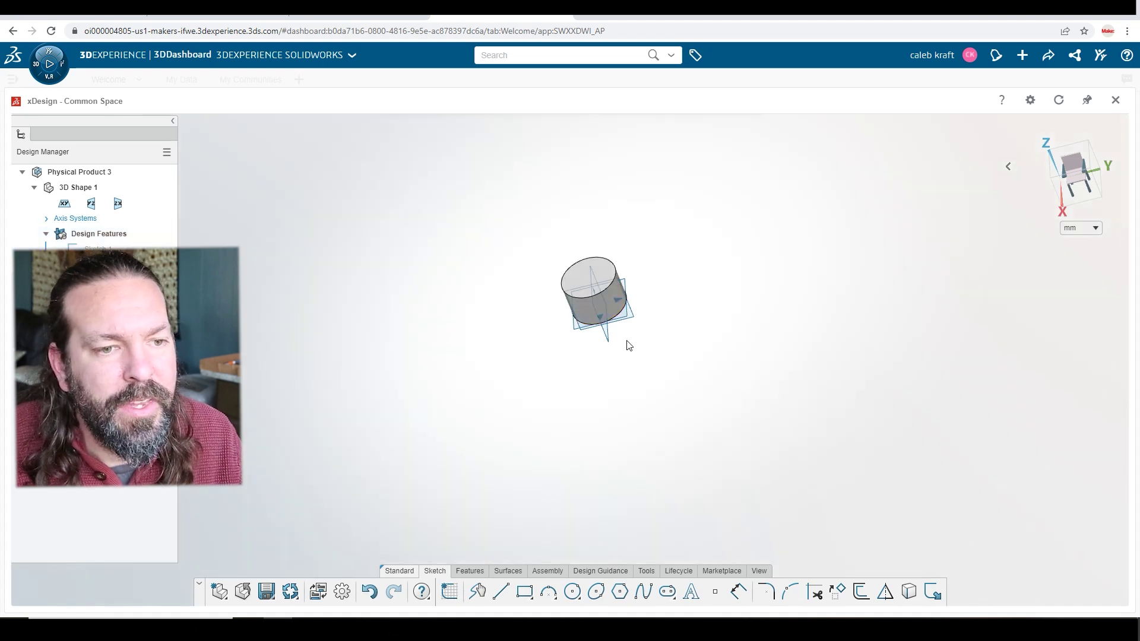
scroll(632, 331, up, 6)
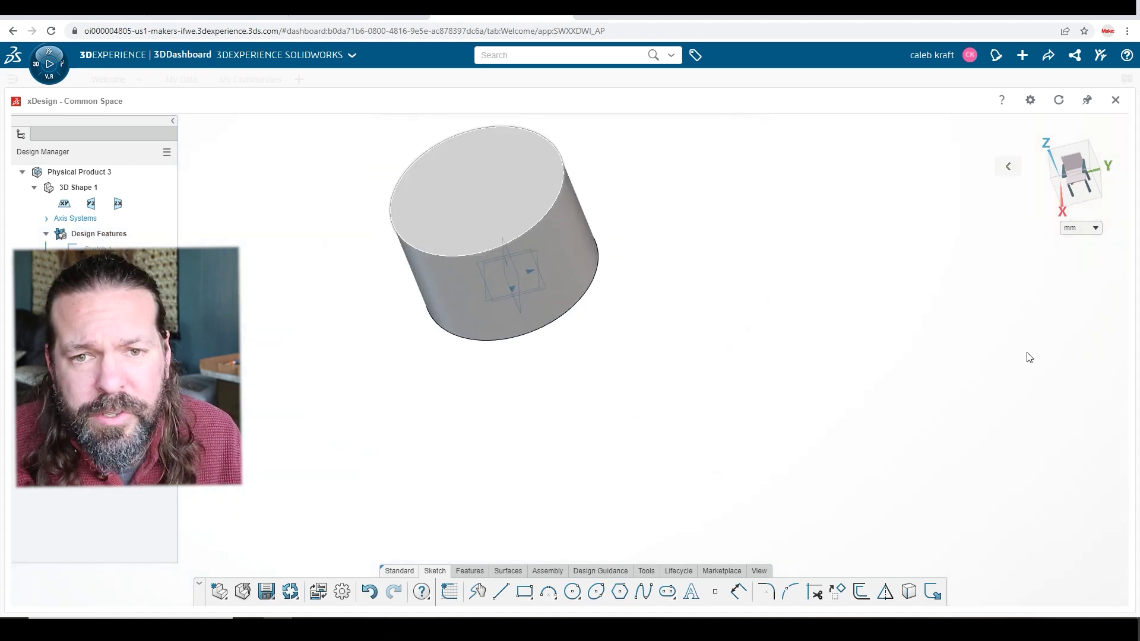
click(1071, 159)
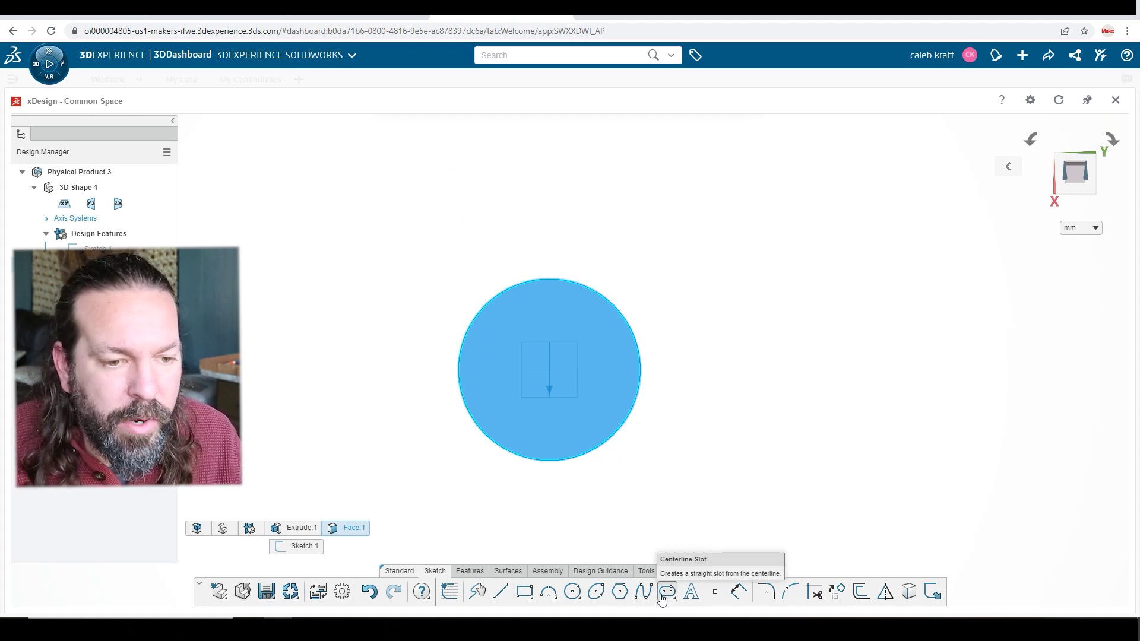
click(525, 591)
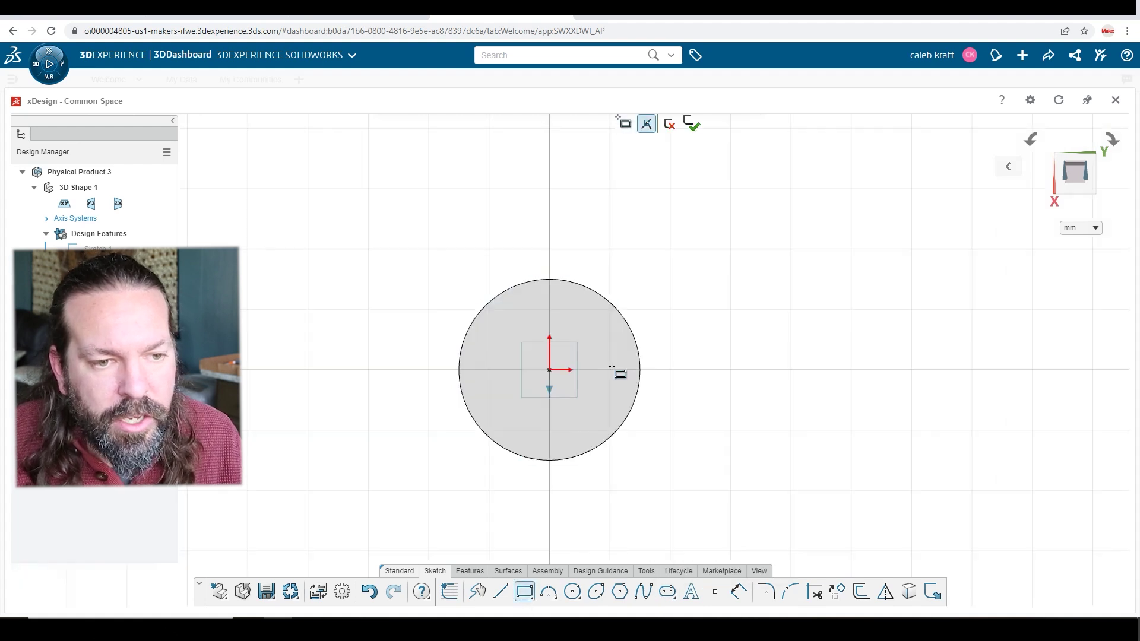
drag(604, 360, 671, 374)
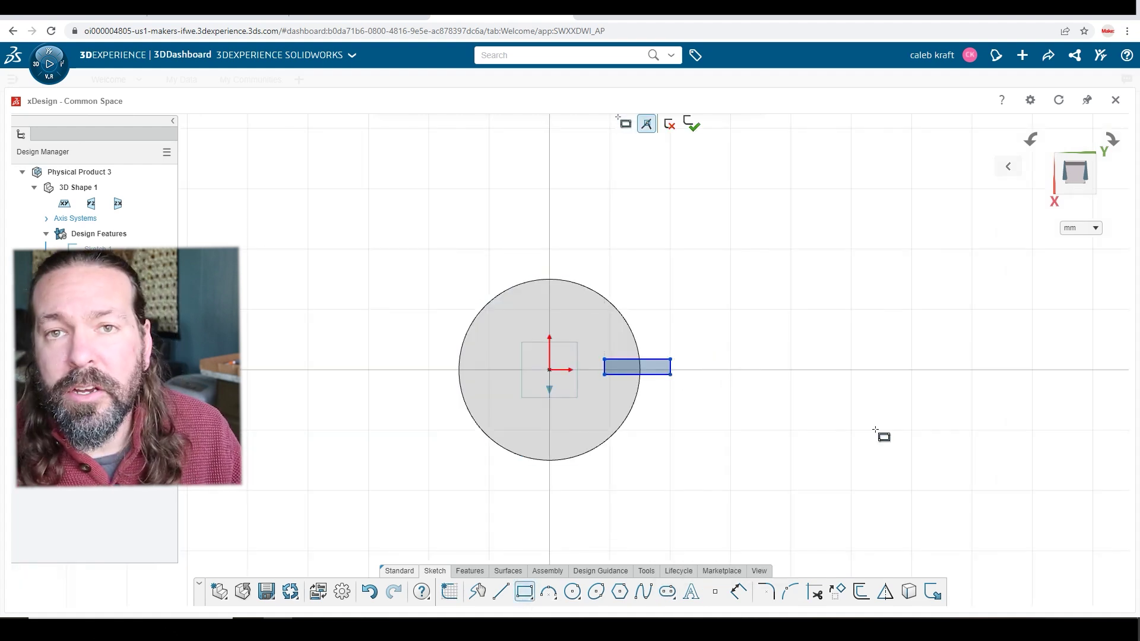
key(ctrl+z)
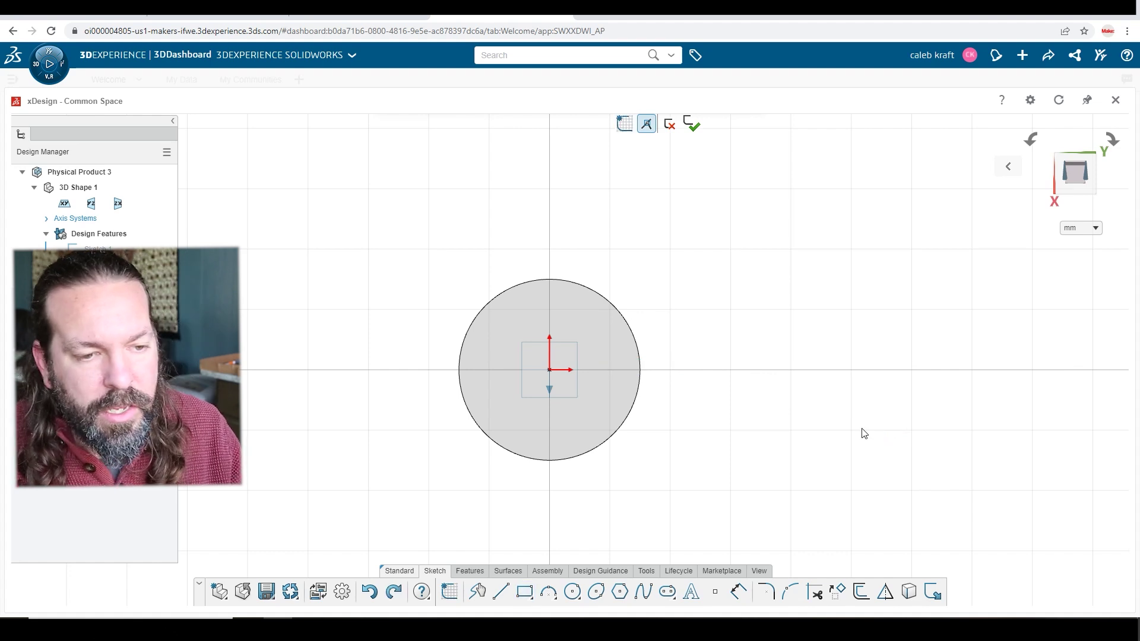
- Sketch a horizontal centerline slot across the edge of the cylinder's top face, about 10 mm between centres and about 4 mm wide
click(667, 591)
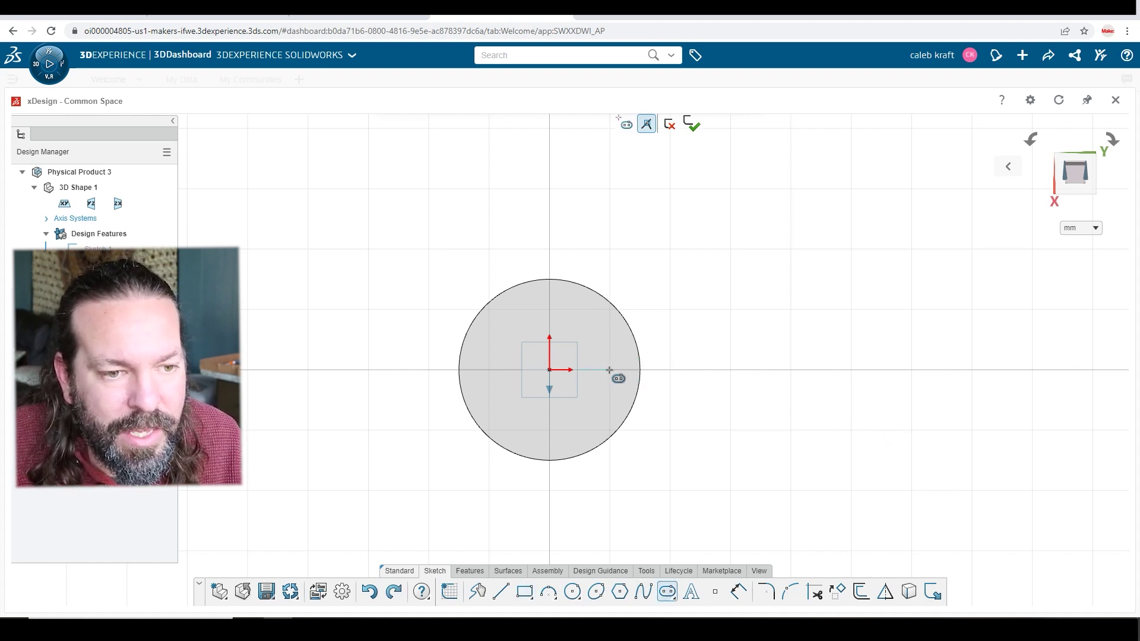
drag(609, 370, 676, 382)
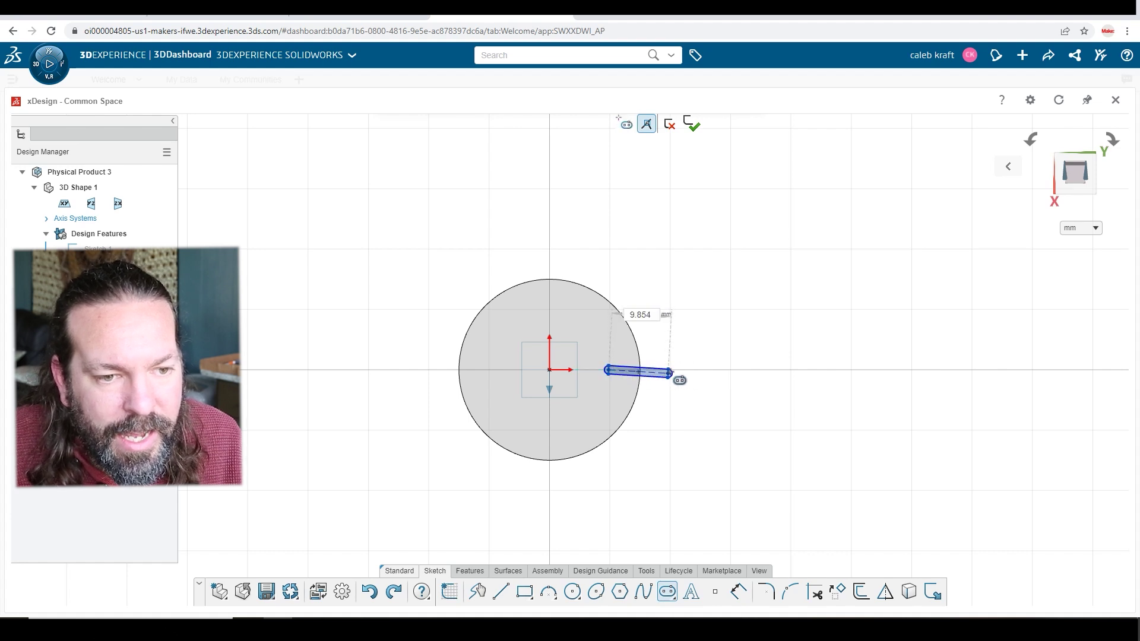
click(679, 379)
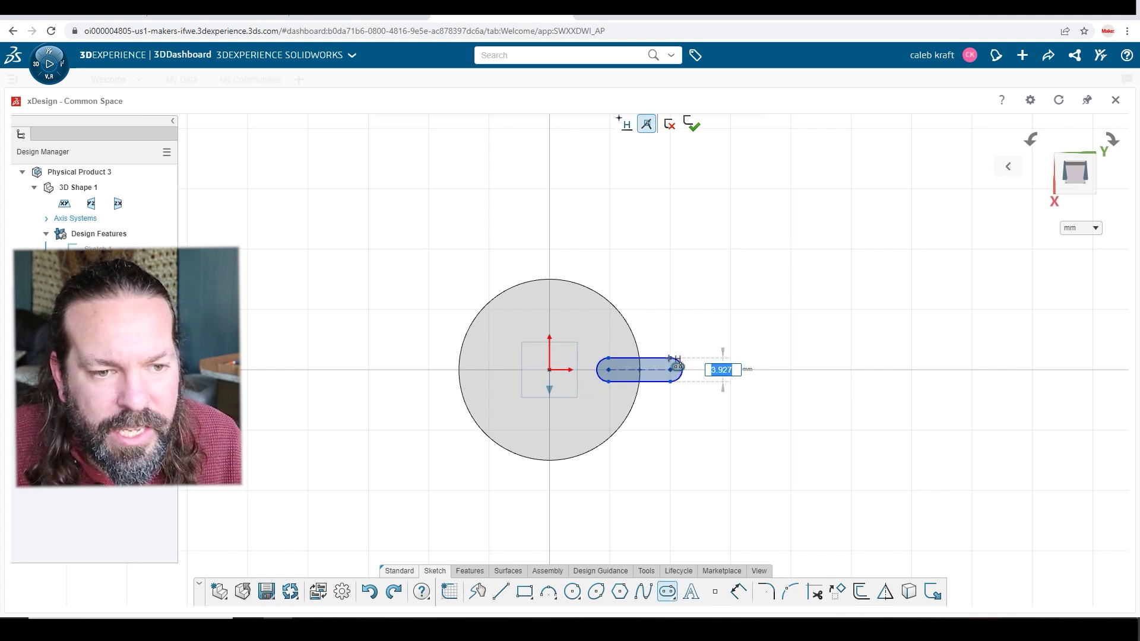
click(677, 367)
scroll(677, 410, down, 5)
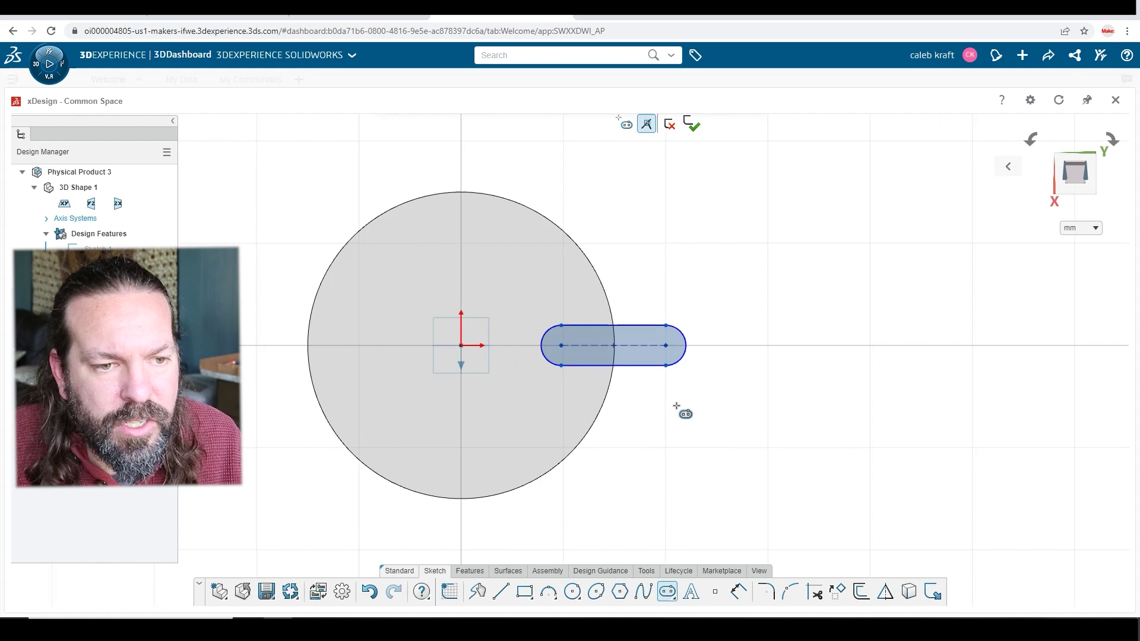
scroll(763, 297, down, 1)
middle_drag(725, 222, 678, 326)
key(Escape)
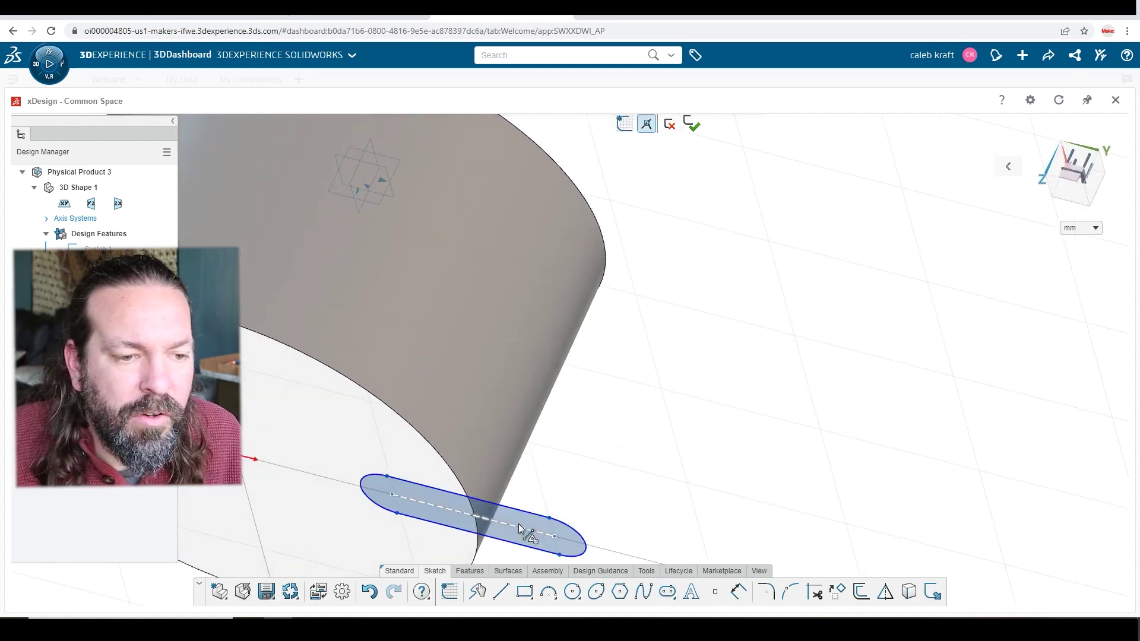
- Extrude the slot profile 20 mm in the reversed direction, adding a rounded rib along the cylinder's full height
click(517, 522)
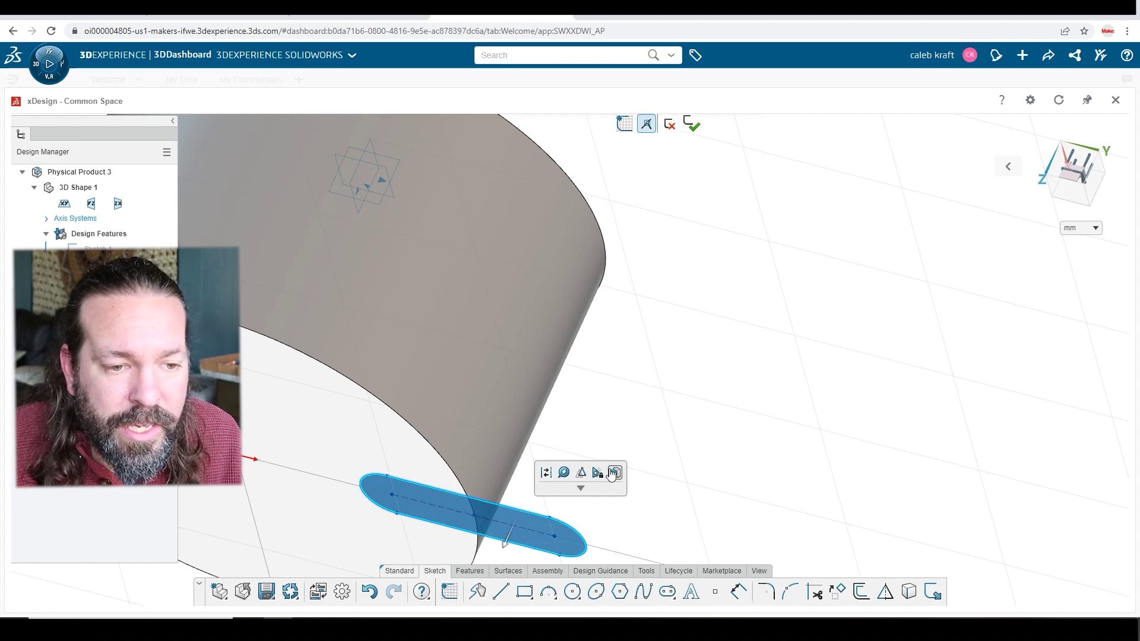
middle_drag(730, 428, 720, 493)
scroll(646, 502, up, 2)
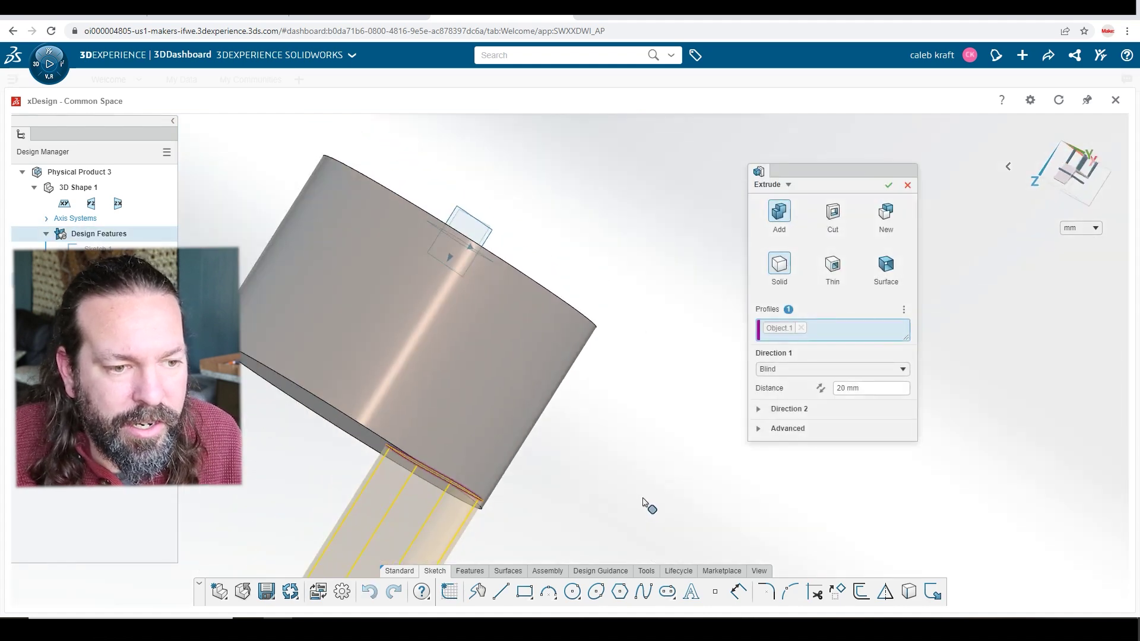
click(819, 388)
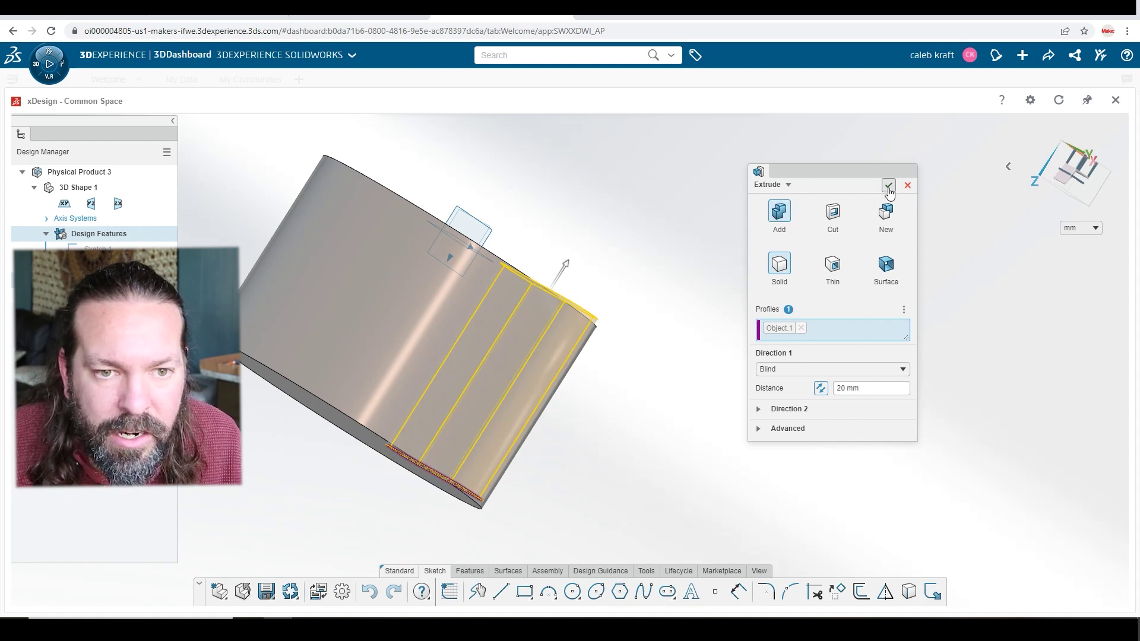
middle_drag(636, 462, 695, 339)
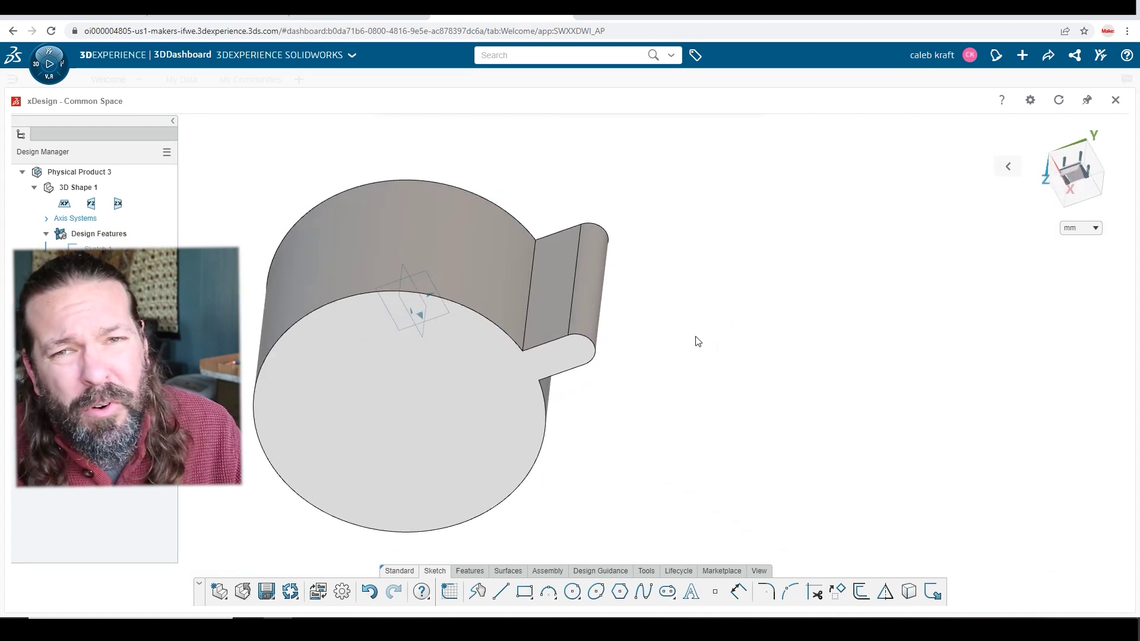
- Fillet the two vertical edges where the rib meets the cylinder with a 1.985 mm radius
click(529, 297)
mouse_move(731, 390)
middle_down()
mouse_move(620, 348)
mouse_move(701, 388)
mouse_move(683, 315)
mouse_move(669, 374)
middle_up()
click(433, 315)
click(508, 571)
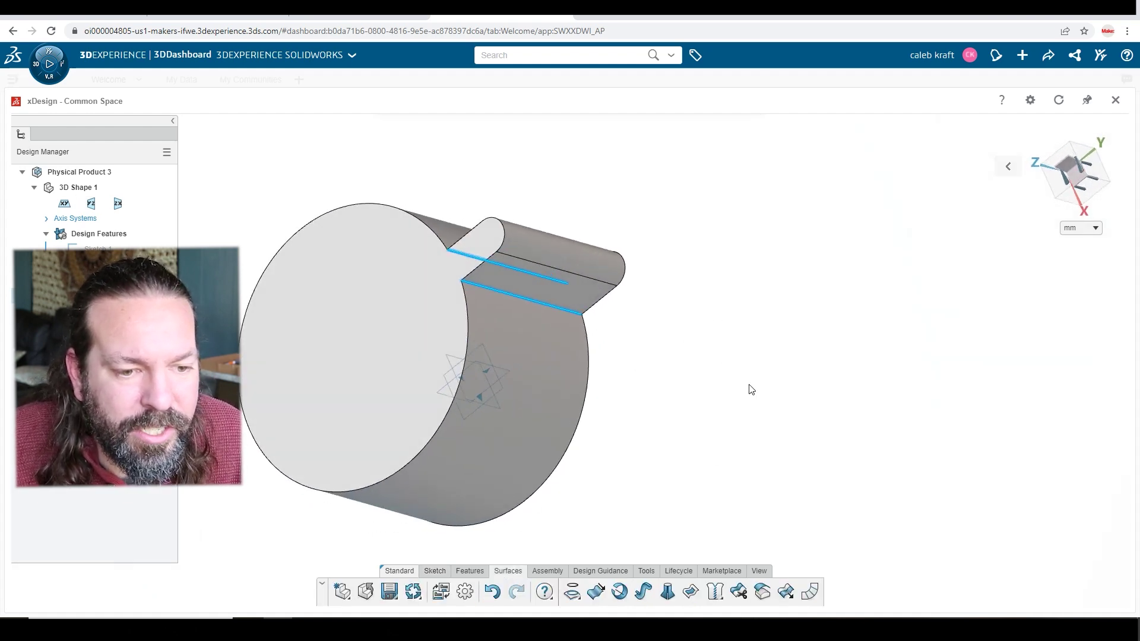
click(470, 571)
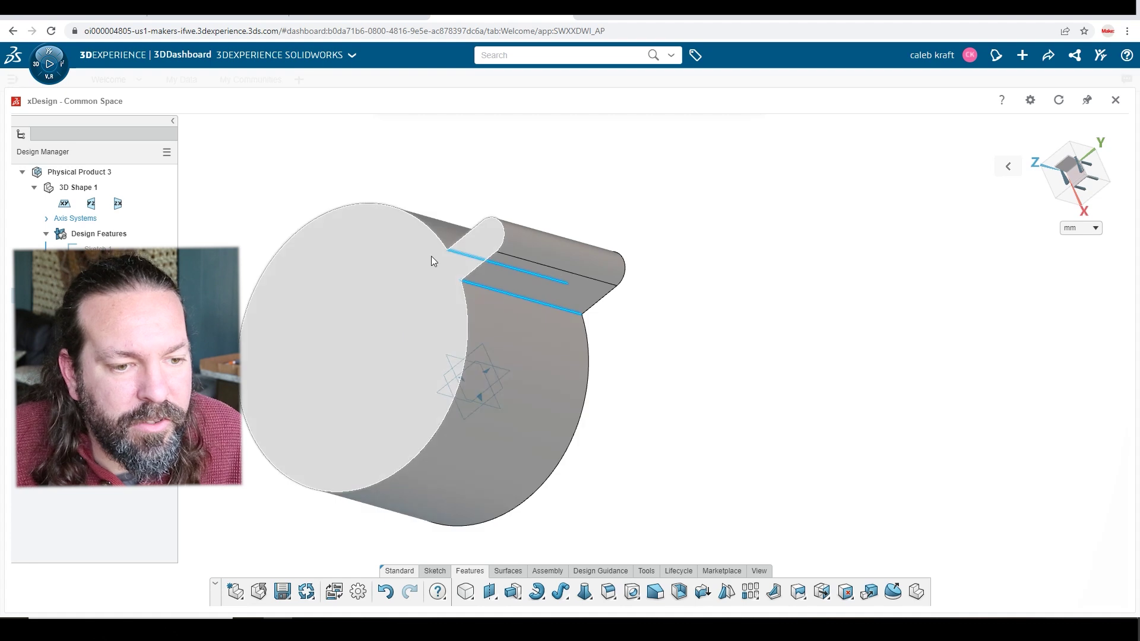
click(608, 593)
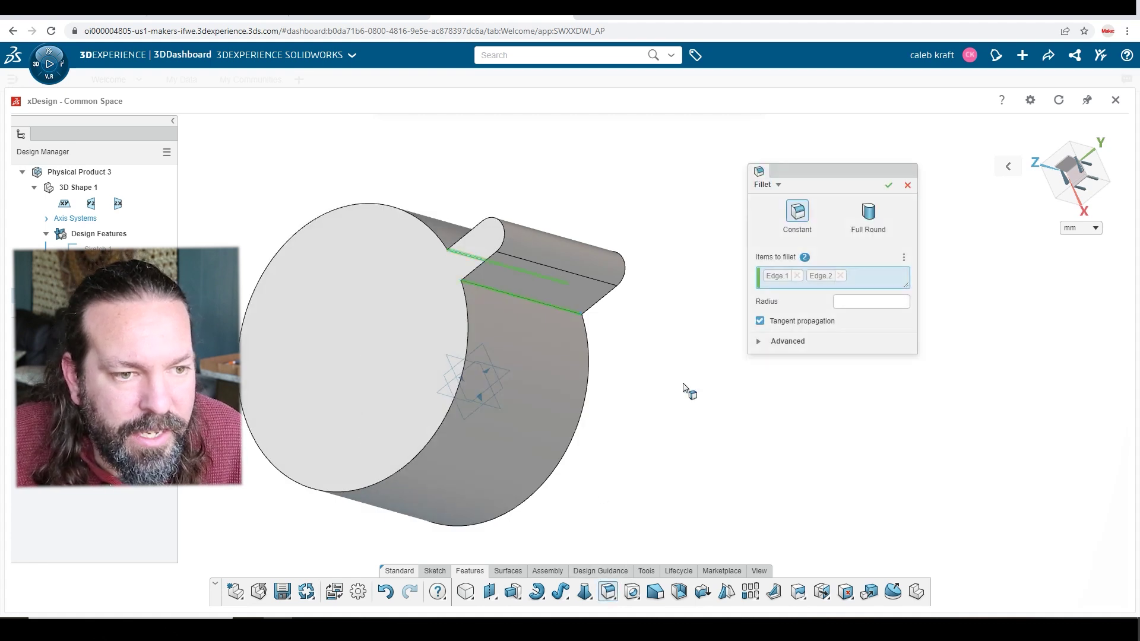
scroll(488, 302, down, 2)
scroll(492, 316, up, 5)
middle_drag(492, 315, 882, 469)
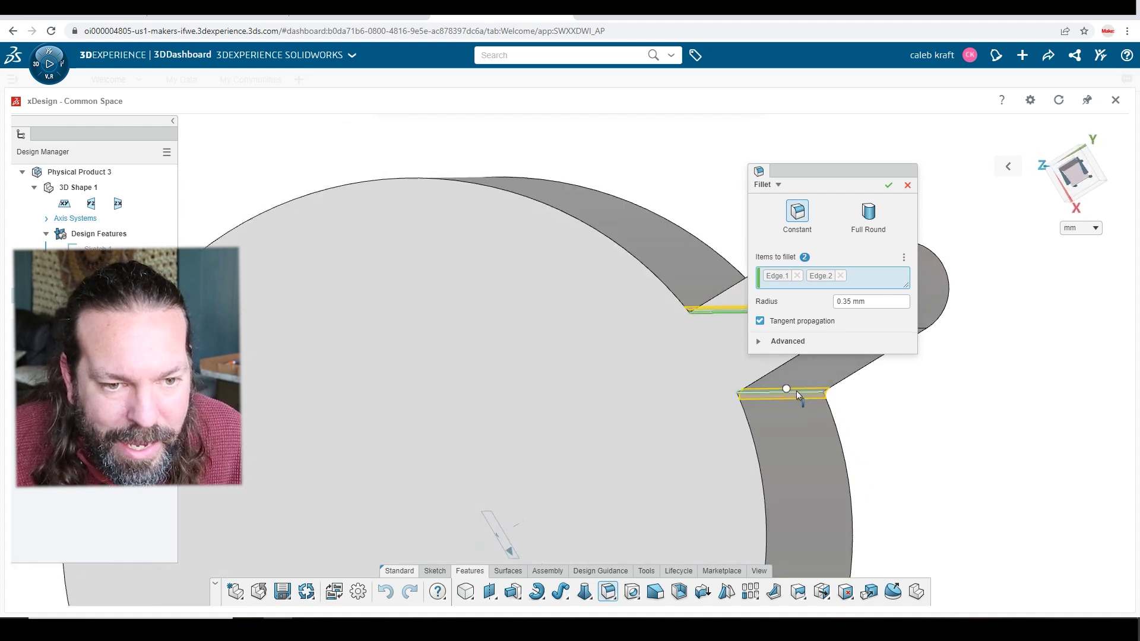
drag(796, 395, 836, 397)
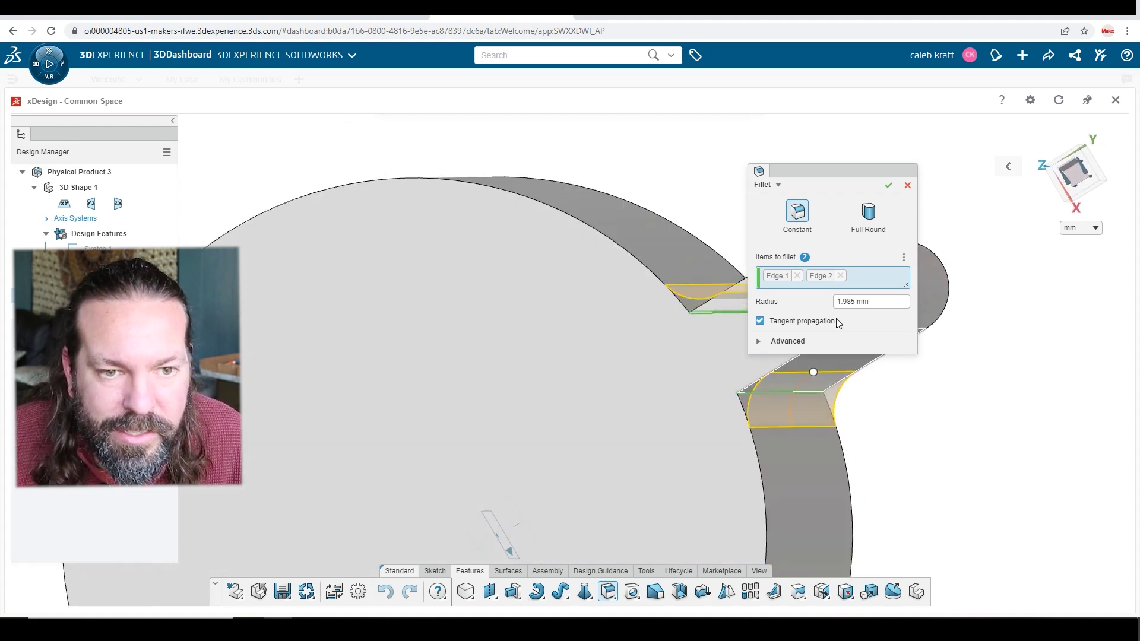
click(888, 185)
- Set up a circular pattern of the rib and its fillets, using the cylinder's circular end edge as the pattern axis
middle_drag(927, 437, 755, 528)
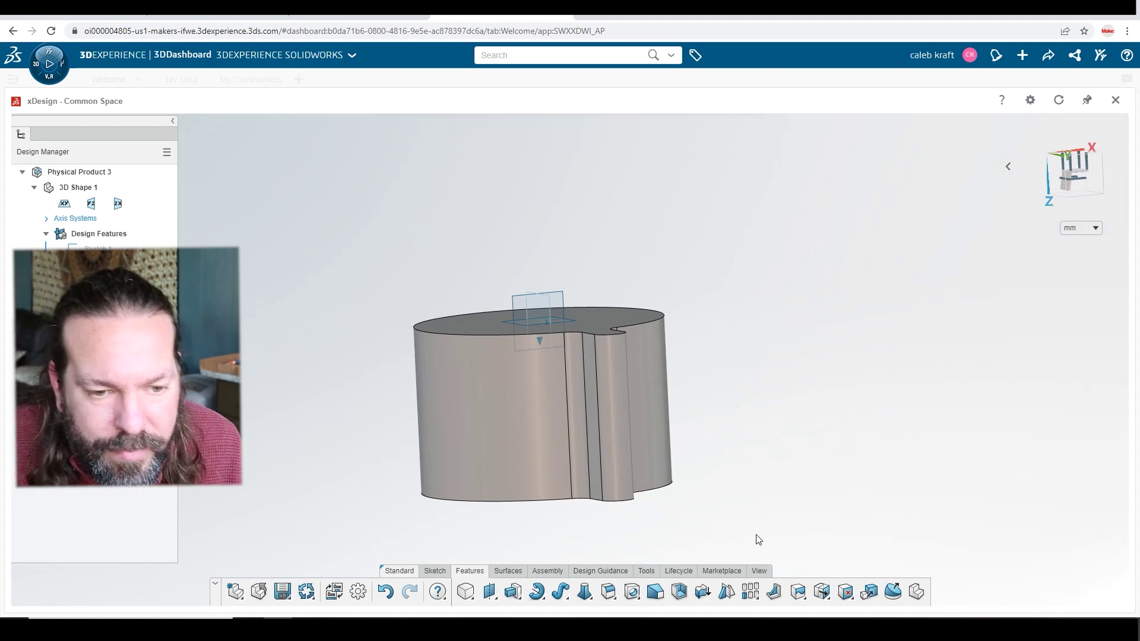
click(759, 603)
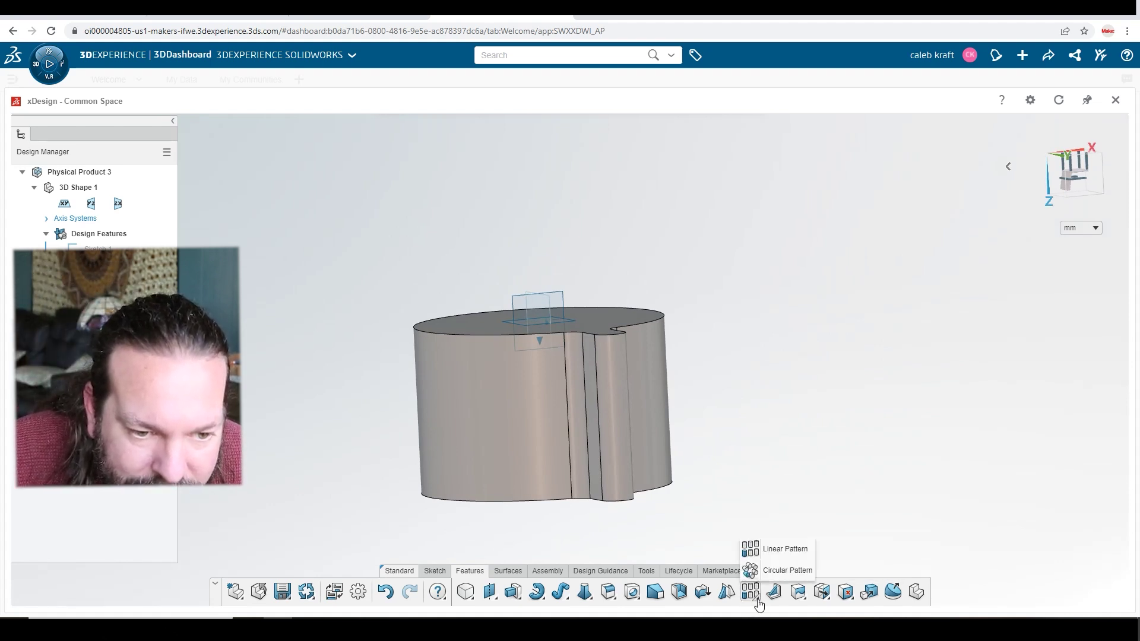
click(750, 571)
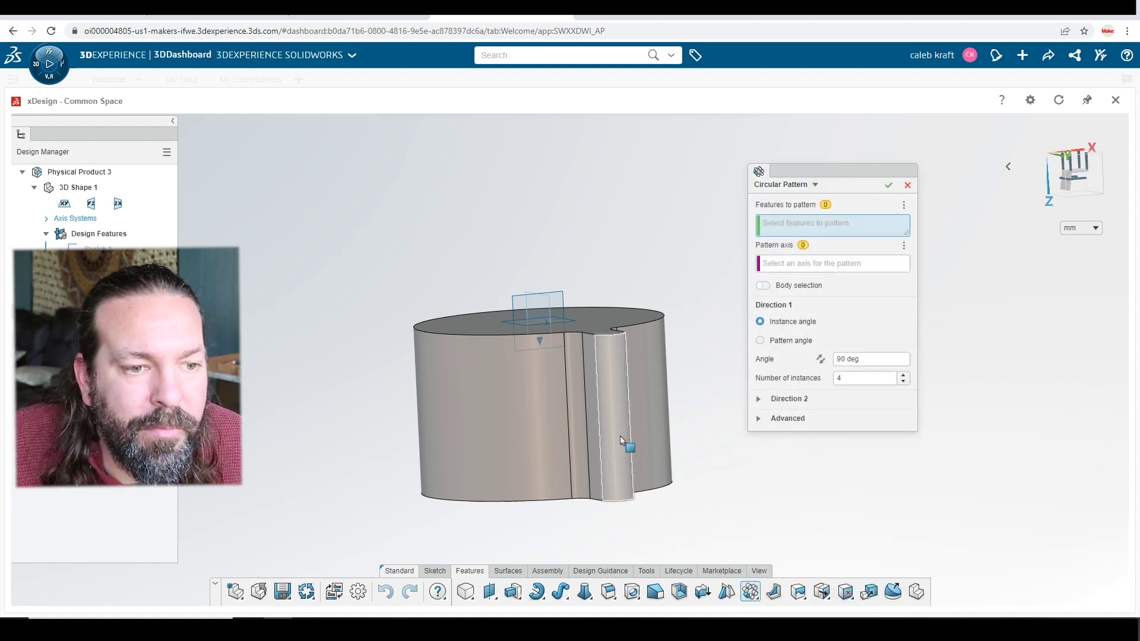
click(580, 393)
click(590, 389)
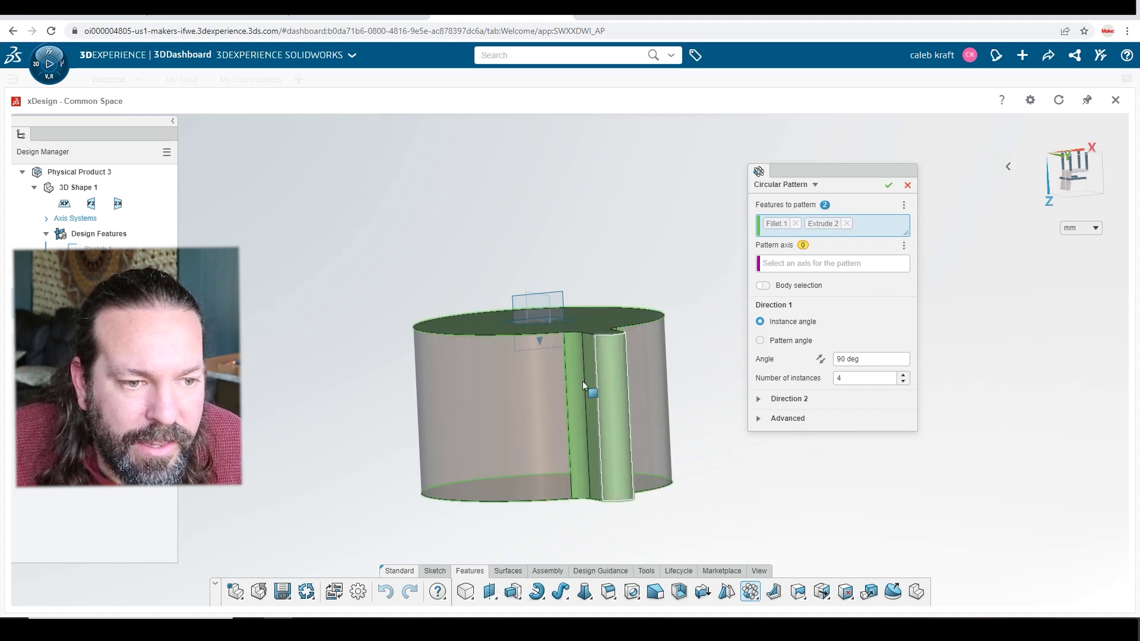
middle_drag(738, 519, 688, 564)
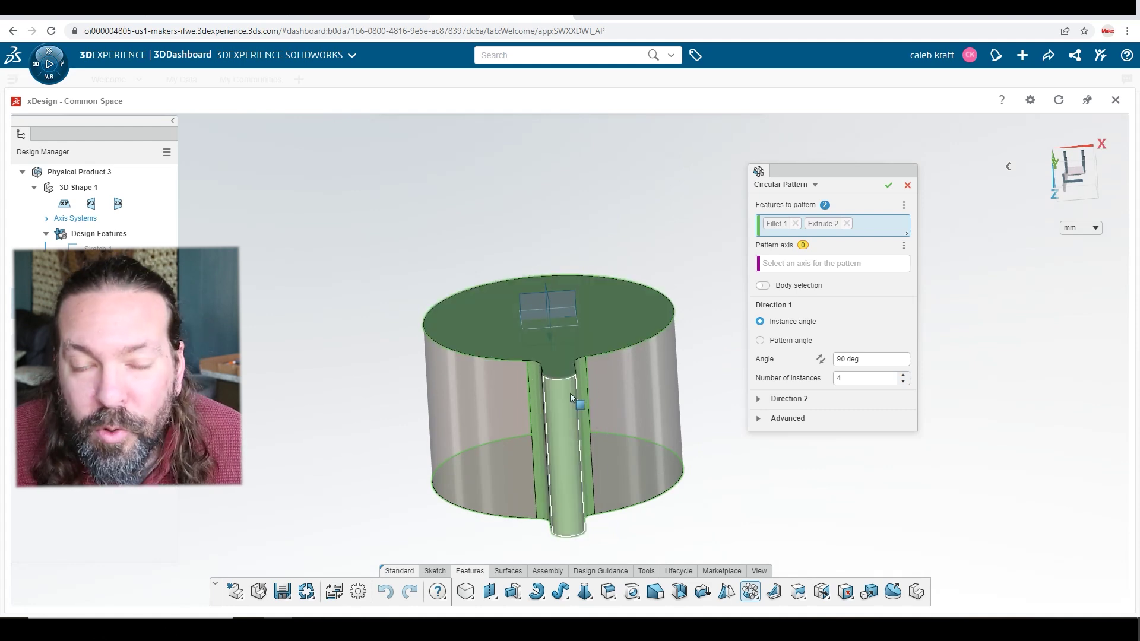
middle_drag(725, 486, 660, 452)
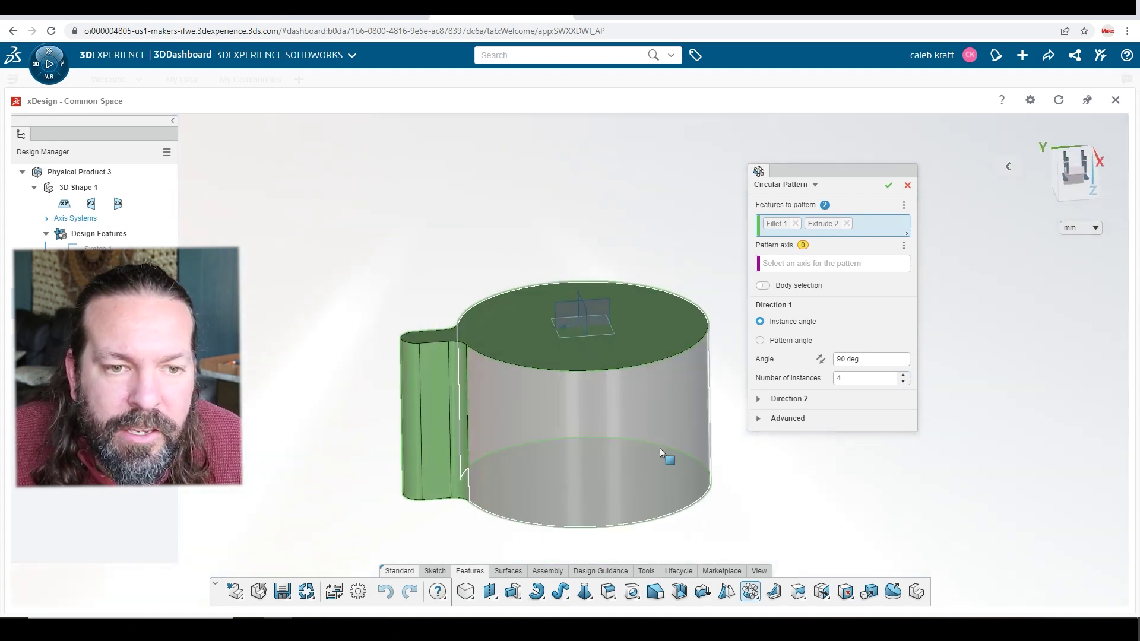
click(811, 266)
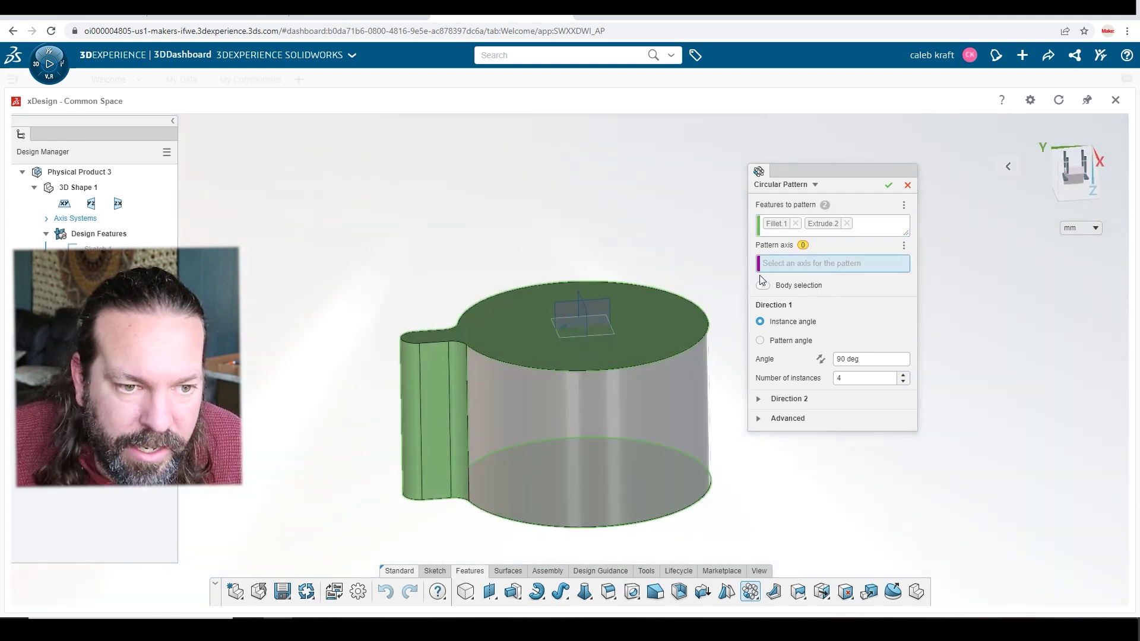
click(663, 361)
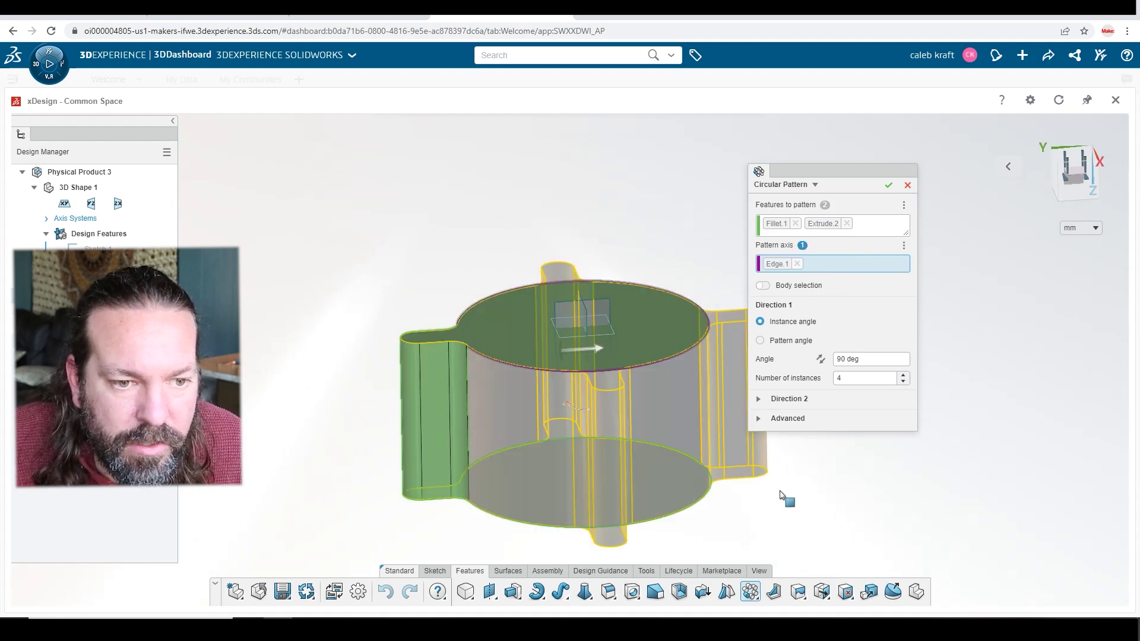
middle_drag(842, 528, 832, 579)
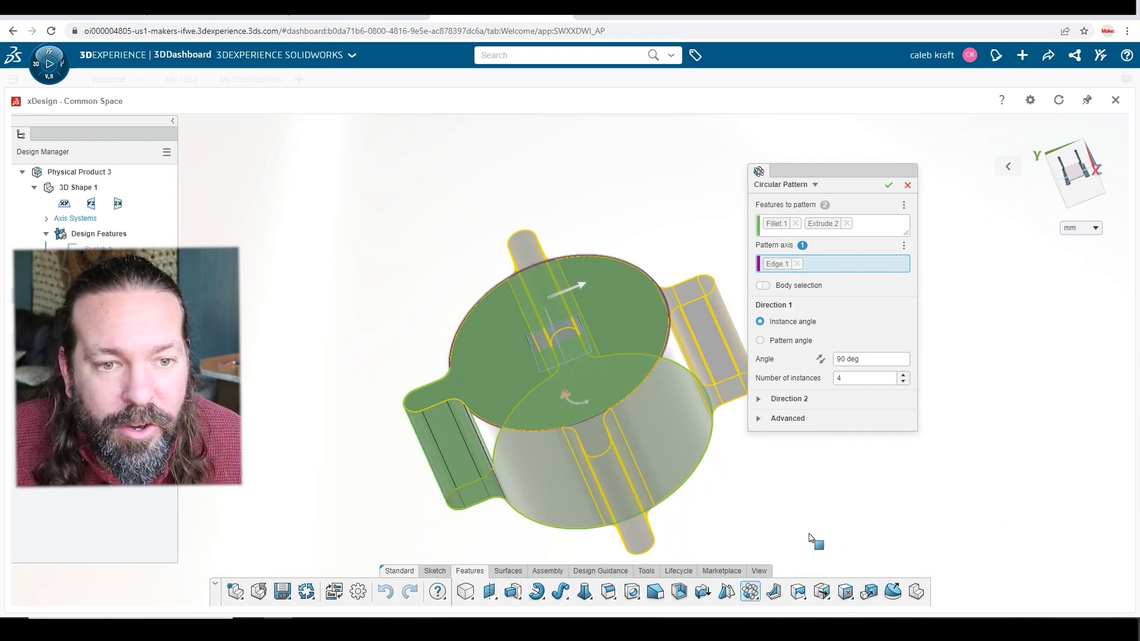
- Distribute the ribs over a 360-degree pattern angle with 13 instances and create the circular pattern
click(762, 342)
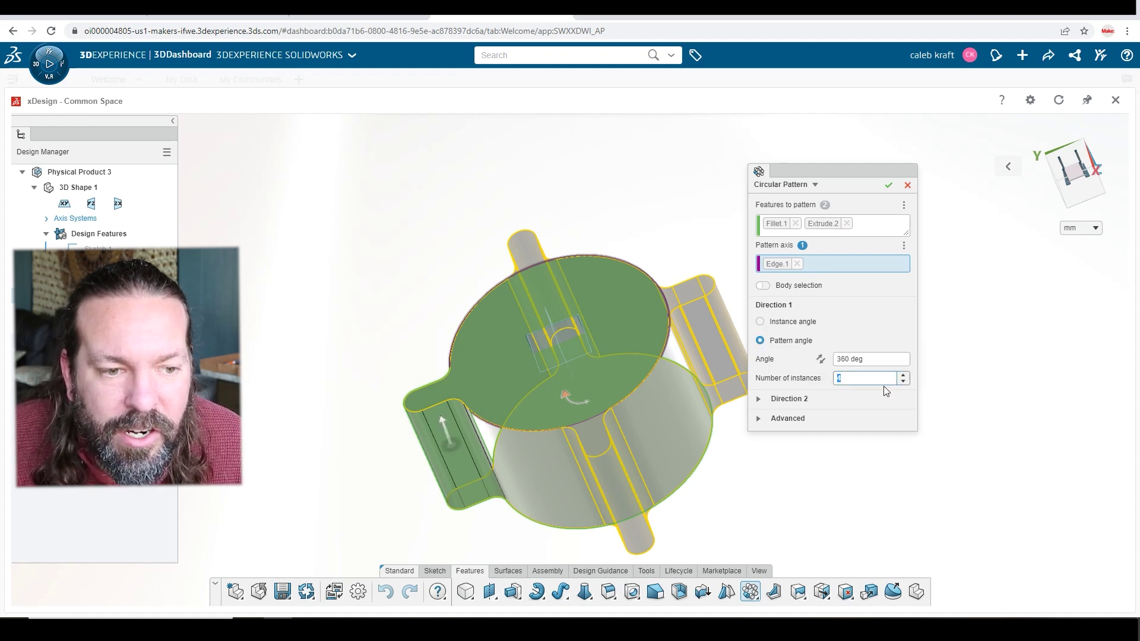
text(12)
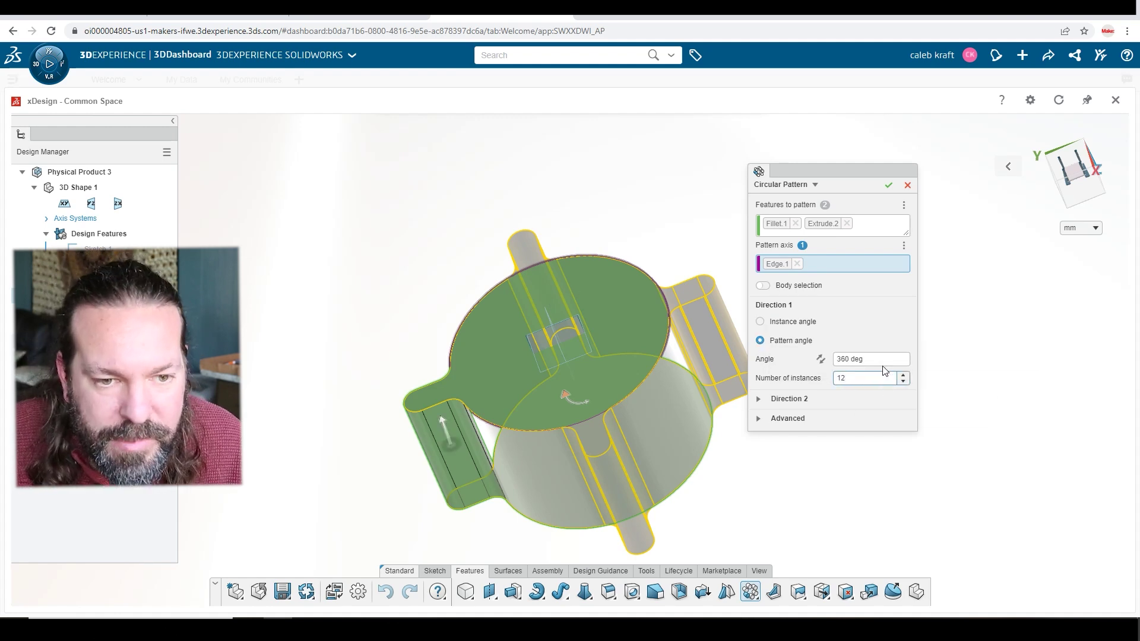
key(BackSpace)
key(BackSpace)
text(4)
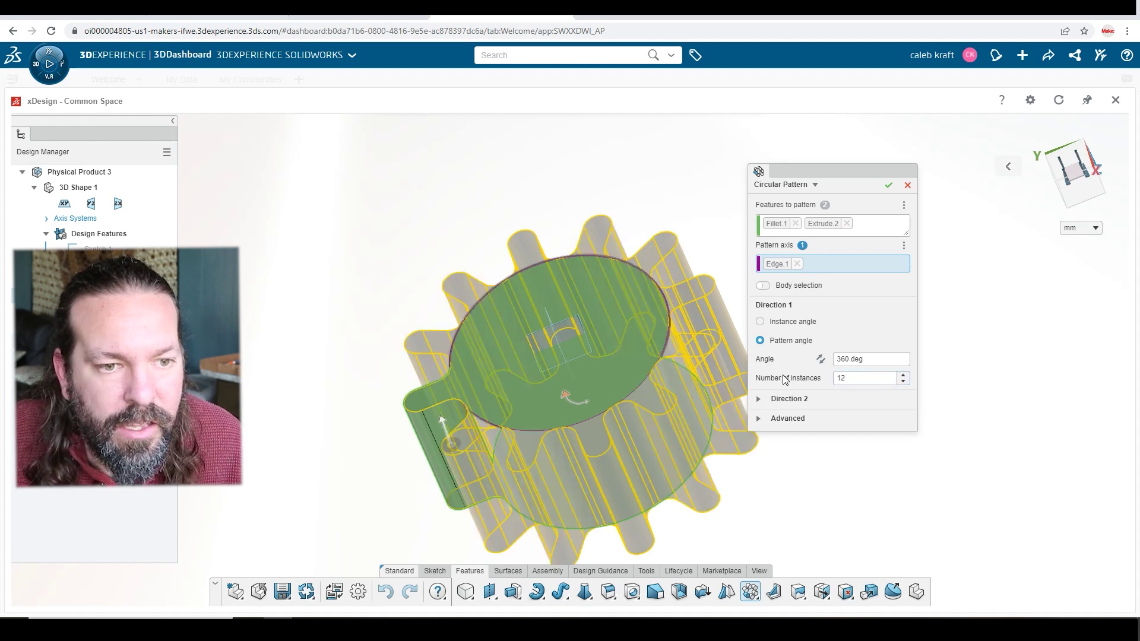
middle_drag(626, 164, 666, 242)
click(1065, 177)
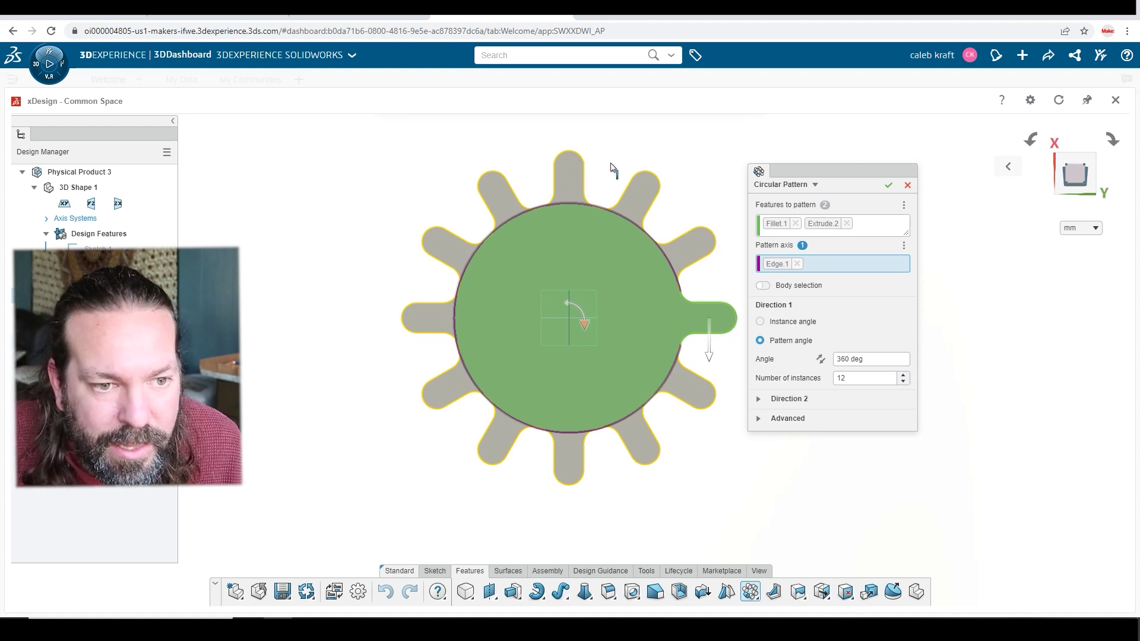
click(902, 387)
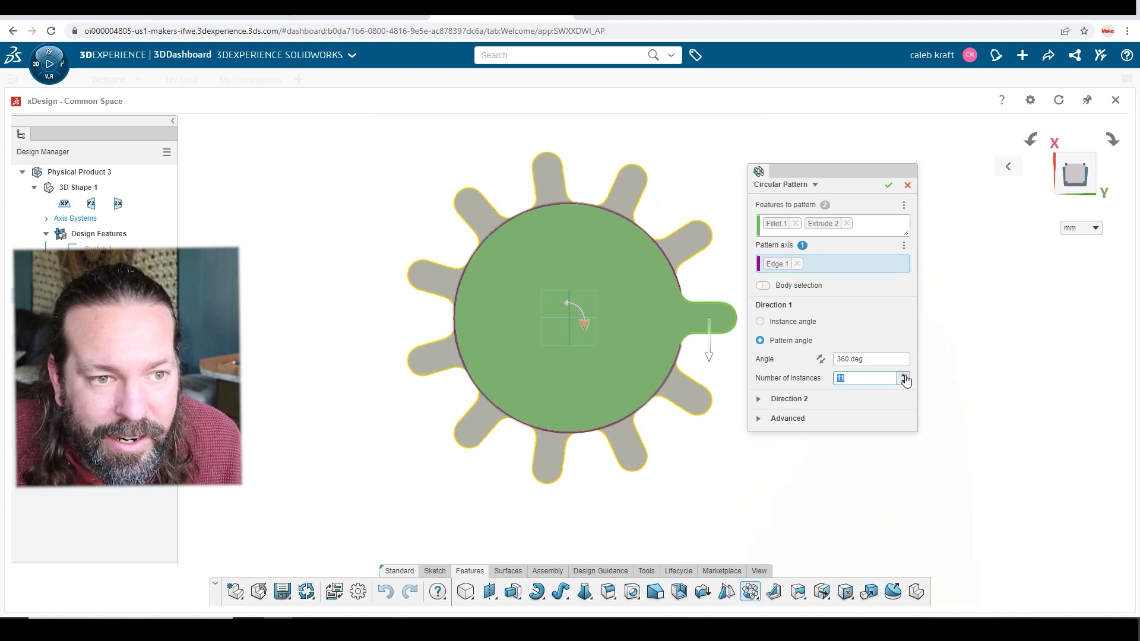
click(903, 376)
click(903, 375)
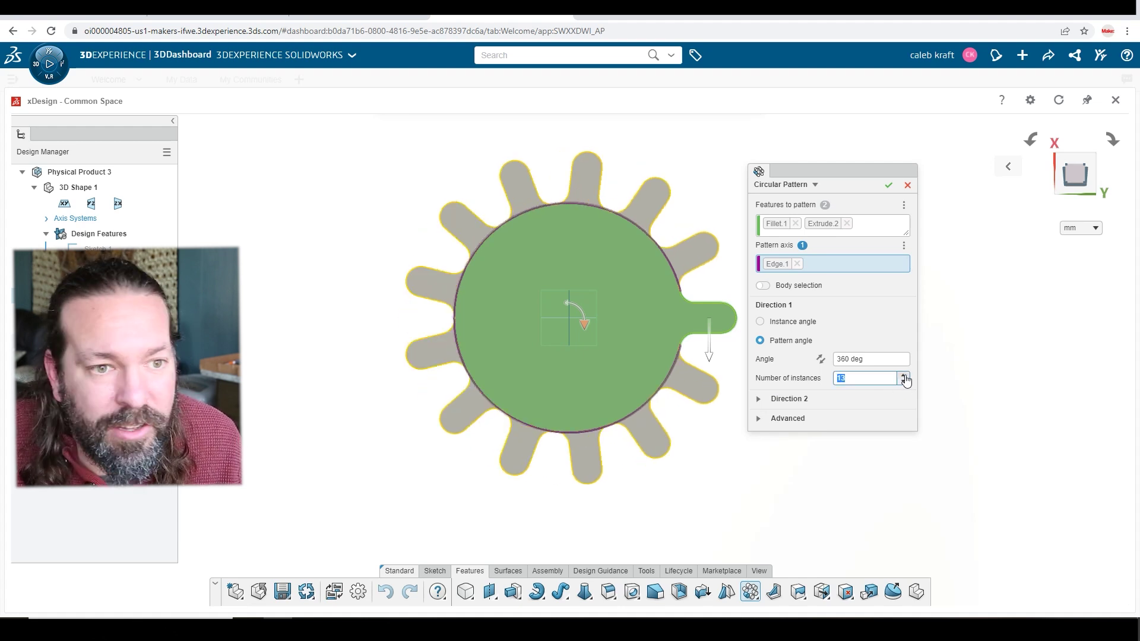
click(887, 187)
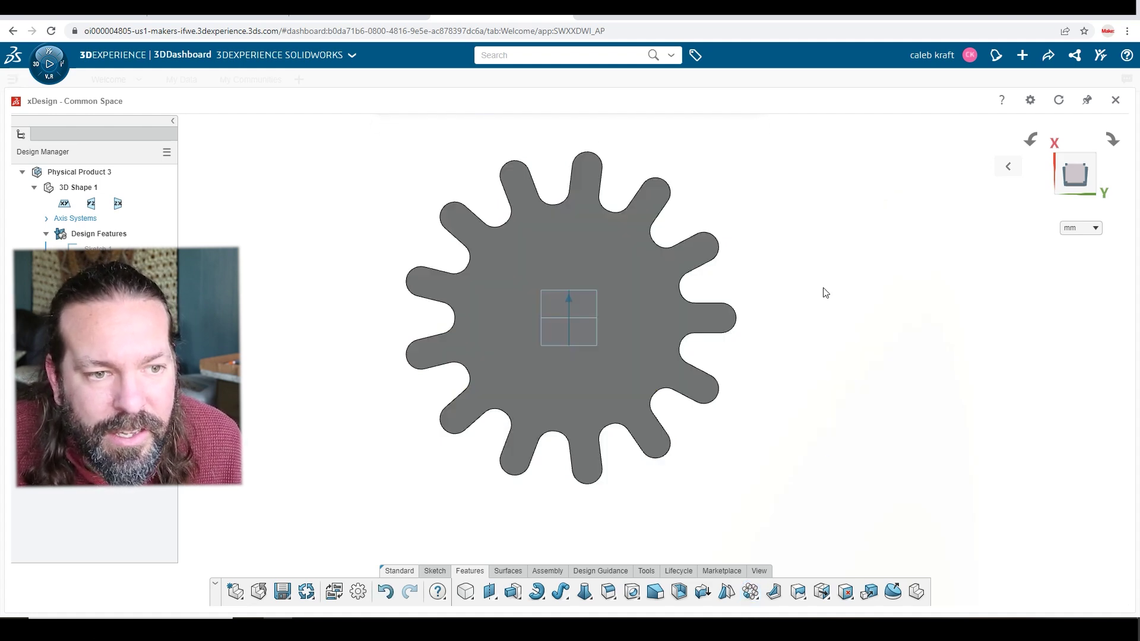
middle_drag(824, 294, 791, 533)
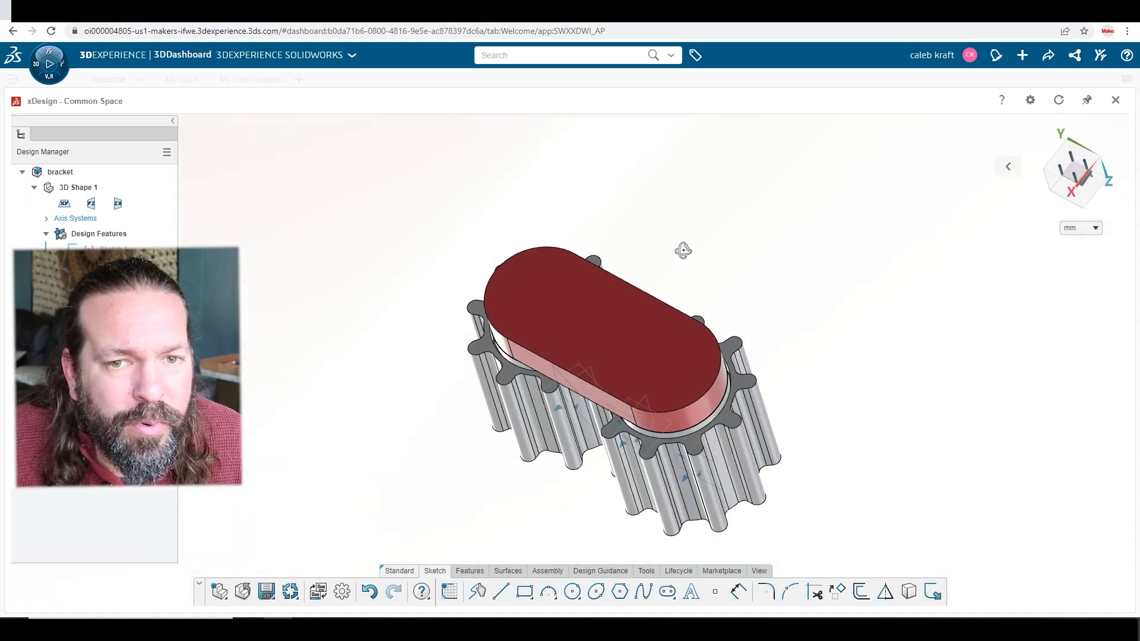
- Remove one of the two ribbed wheels from the bracket to expose the flanged spindle inside it
click(1046, 198)
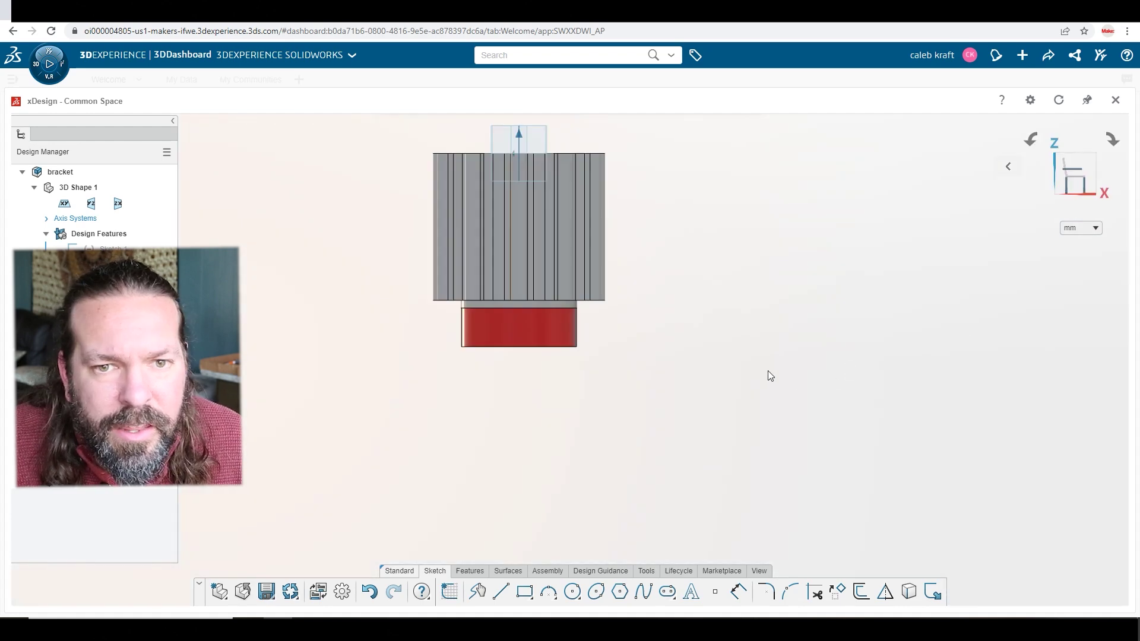
click(1028, 144)
click(1029, 144)
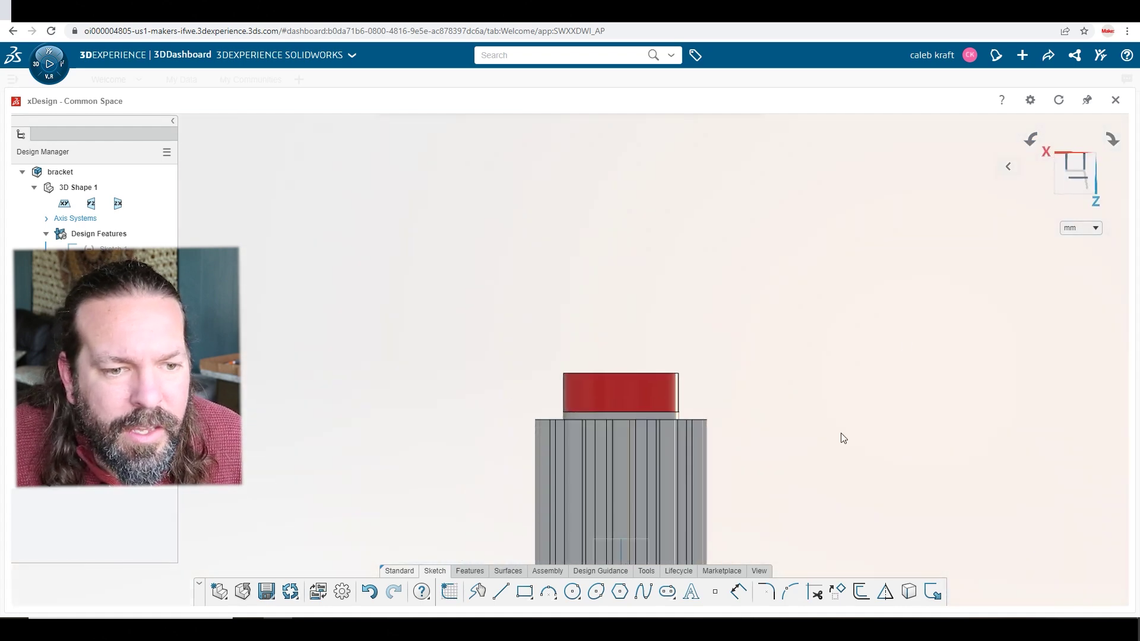
scroll(776, 483, down, 1)
ctrl+middle_drag(774, 487, 783, 382)
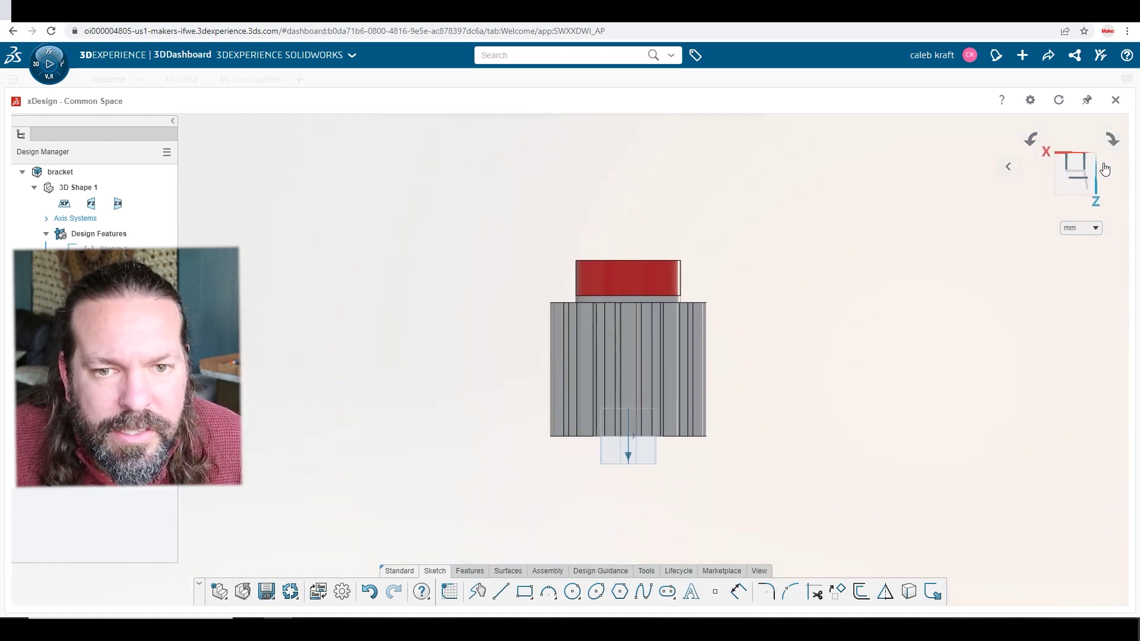
middle_drag(1003, 381, 785, 382)
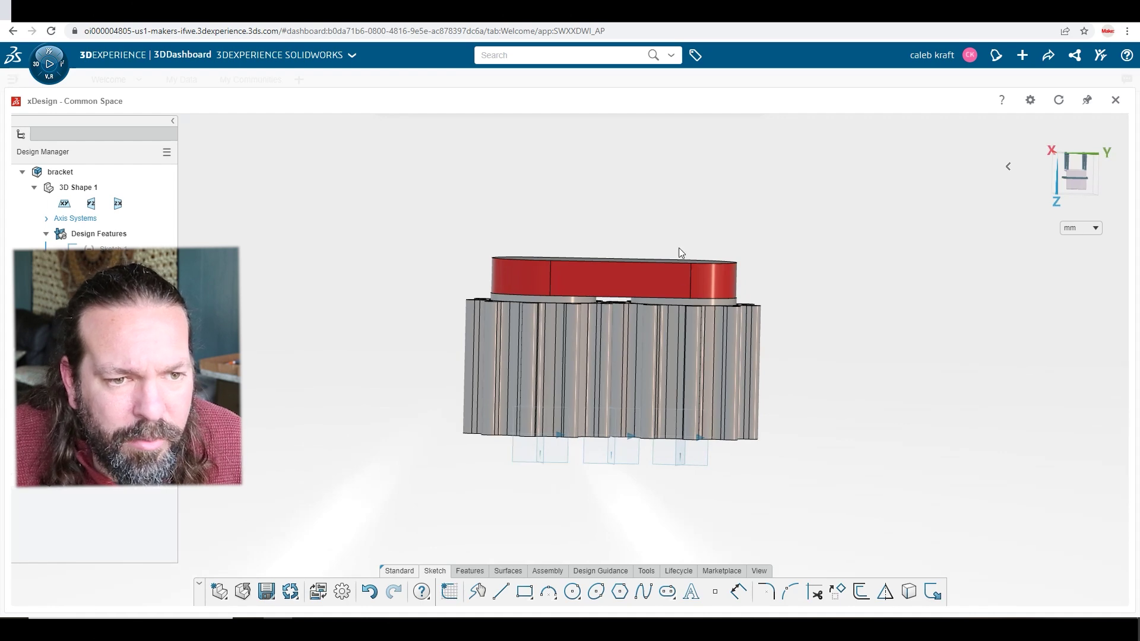
click(89, 465)
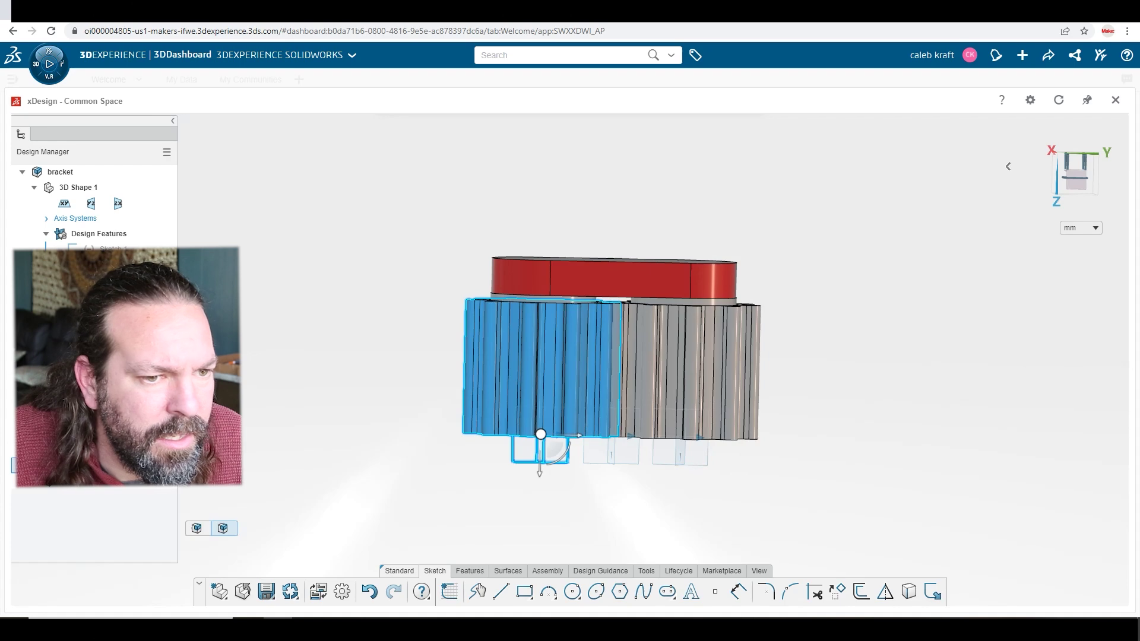
key(Delete)
- Try to shift the remaining ribbed wheel sideways on its spindle, and undo the move
middle_drag(446, 414, 419, 446)
scroll(617, 402, up, 4)
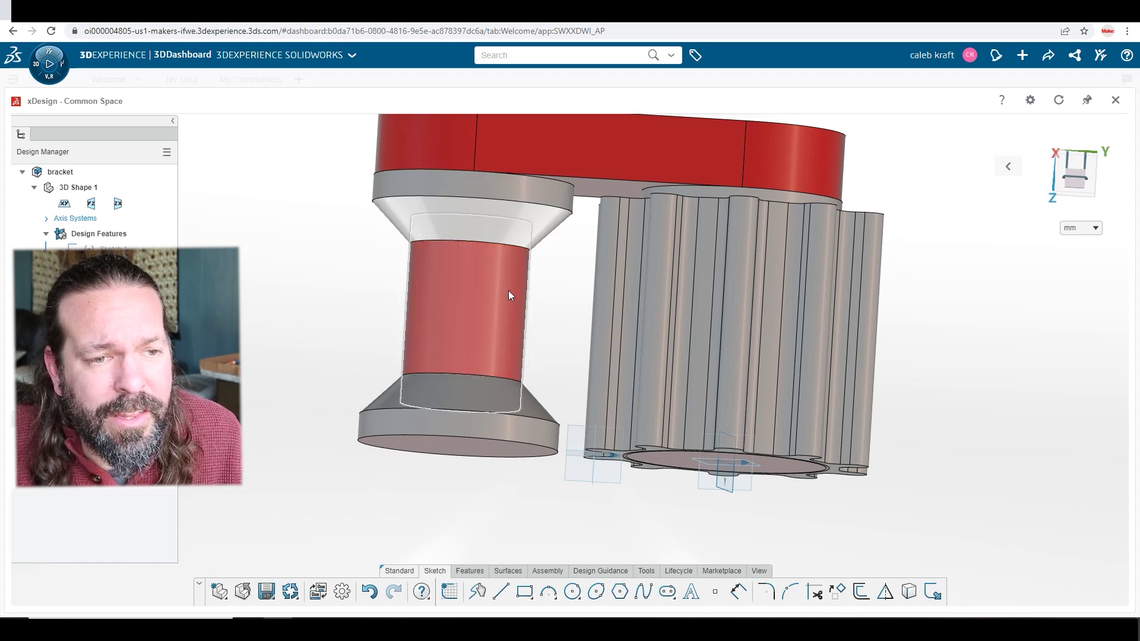
scroll(524, 423, up, 1)
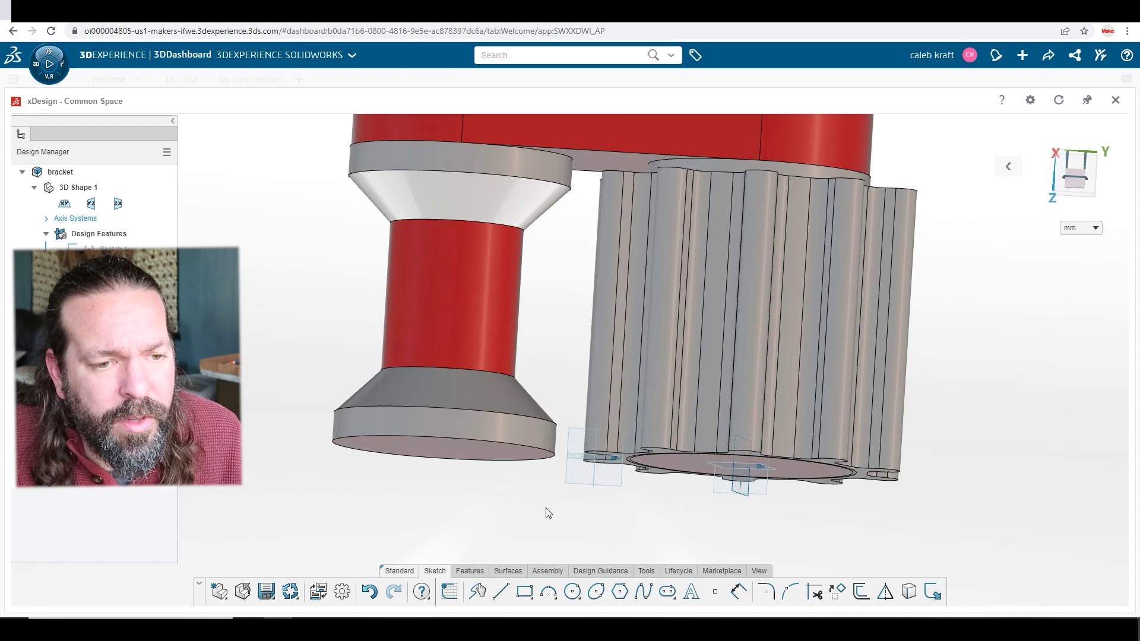
middle_drag(548, 512, 565, 451)
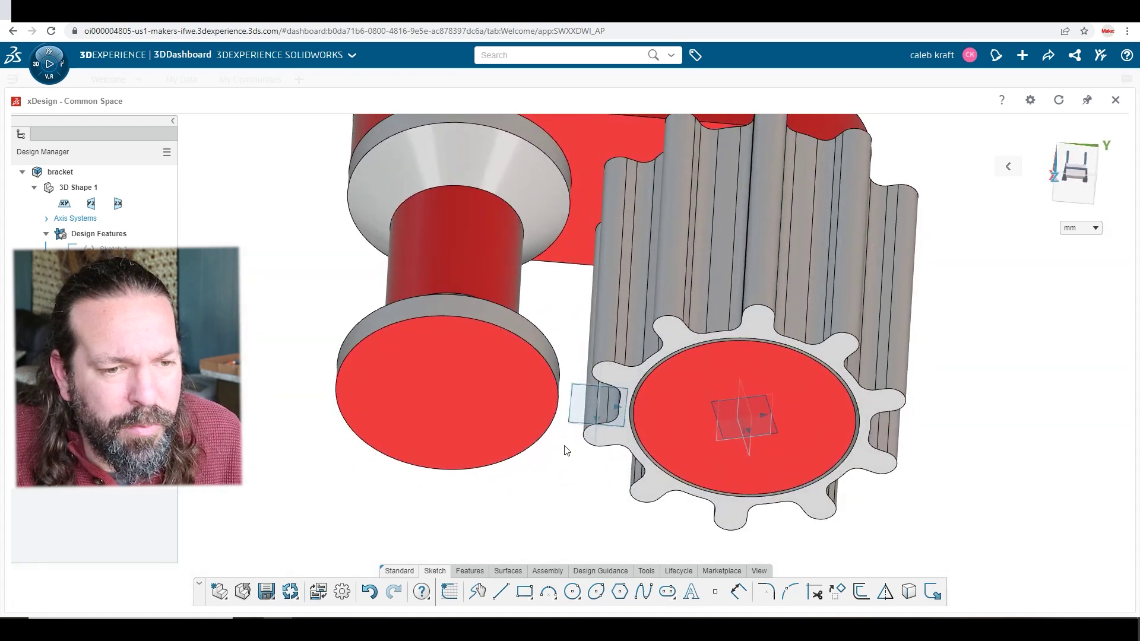
click(141, 485)
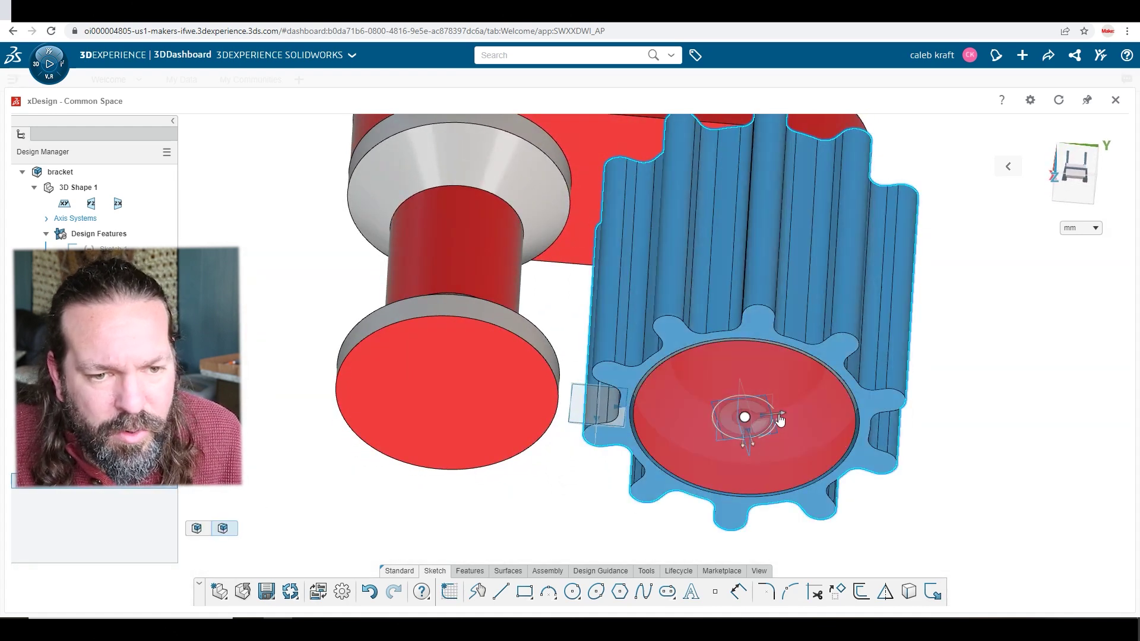
drag(780, 421, 768, 380)
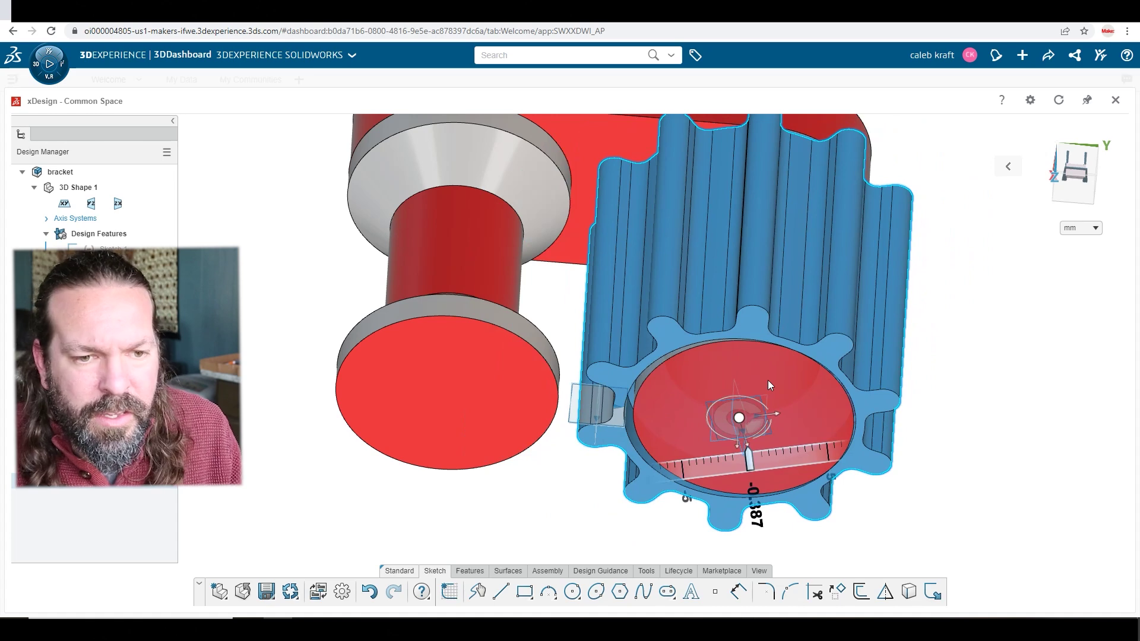
key(ctrl+z)
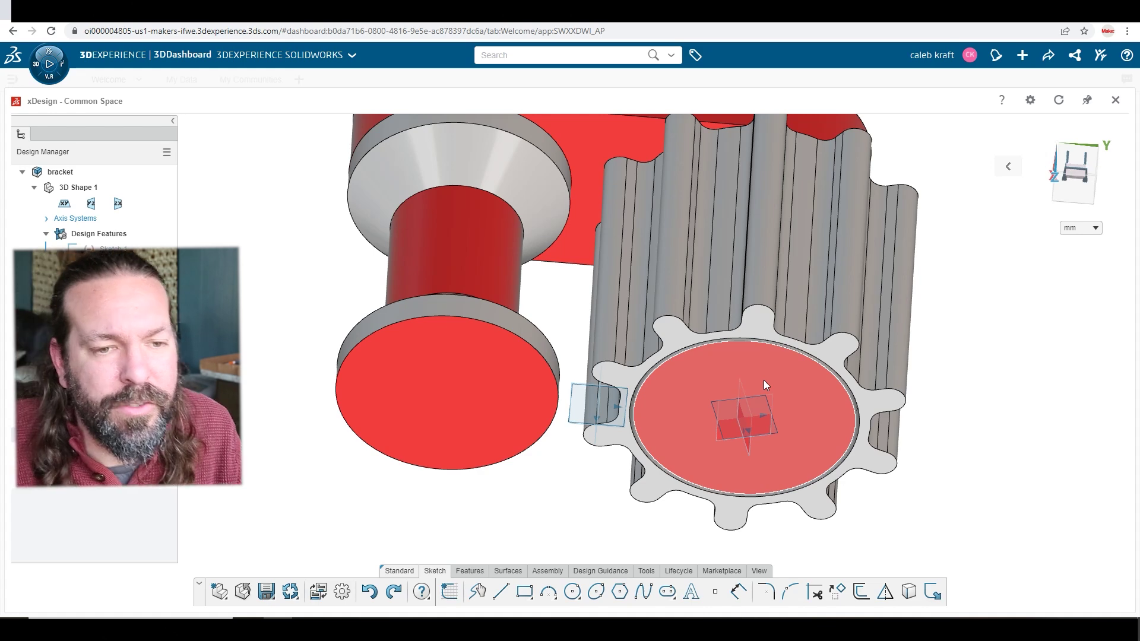
- Section the bracket along the YZ plane and view the cut through the remaining ribbed wheel and its spindle straight on
mouse_move(977, 376)
middle_down()
mouse_move(933, 333)
mouse_move(950, 366)
mouse_move(941, 364)
middle_up()
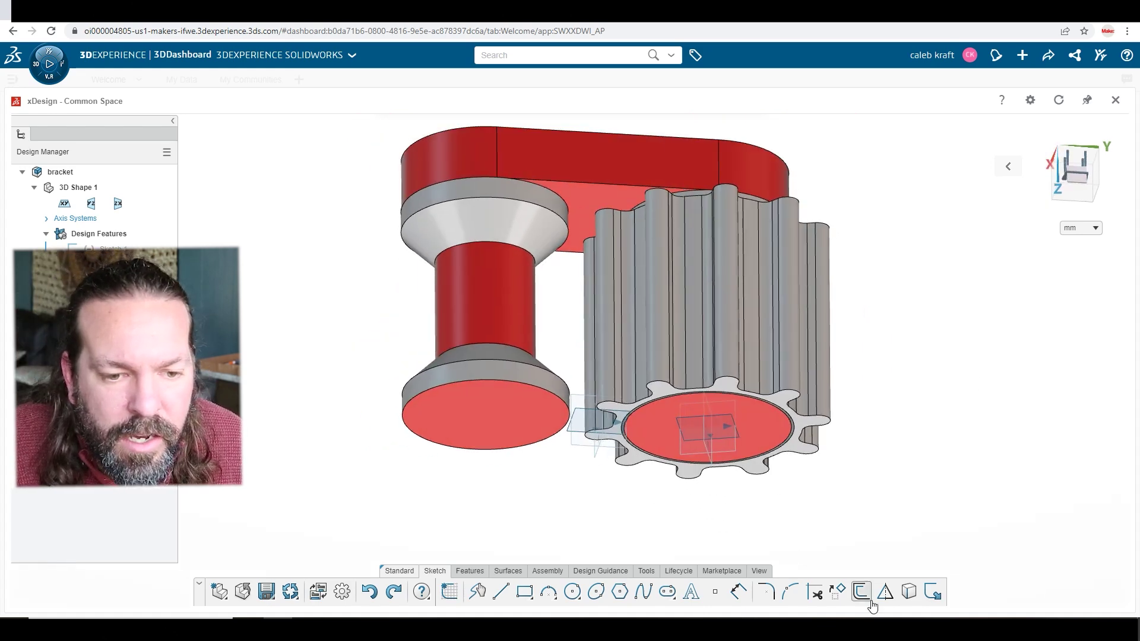
click(759, 570)
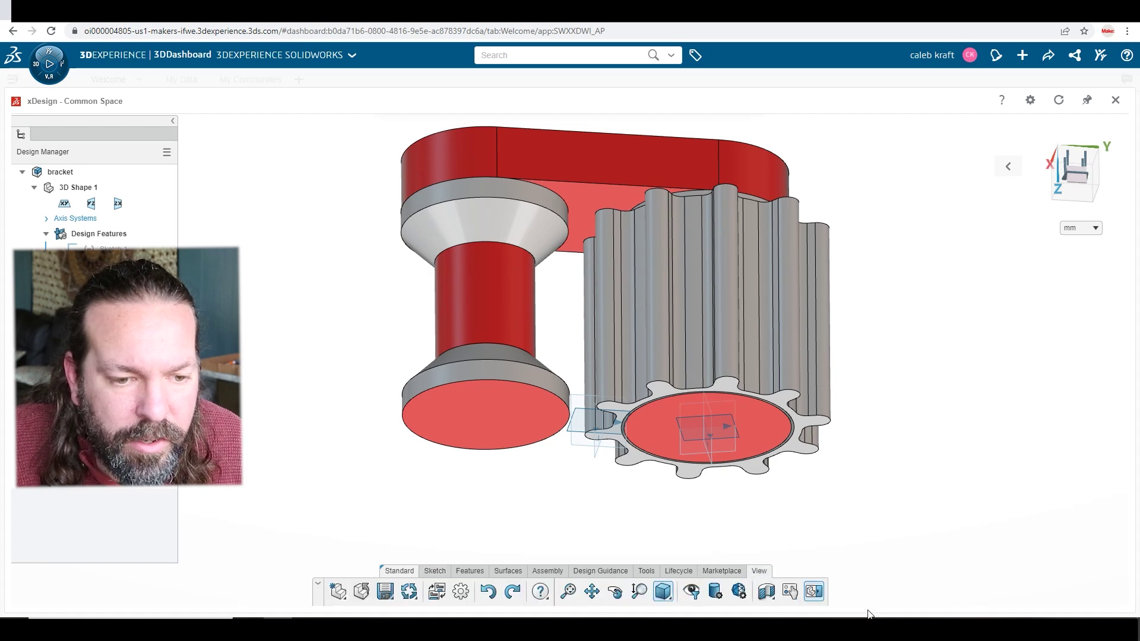
click(765, 594)
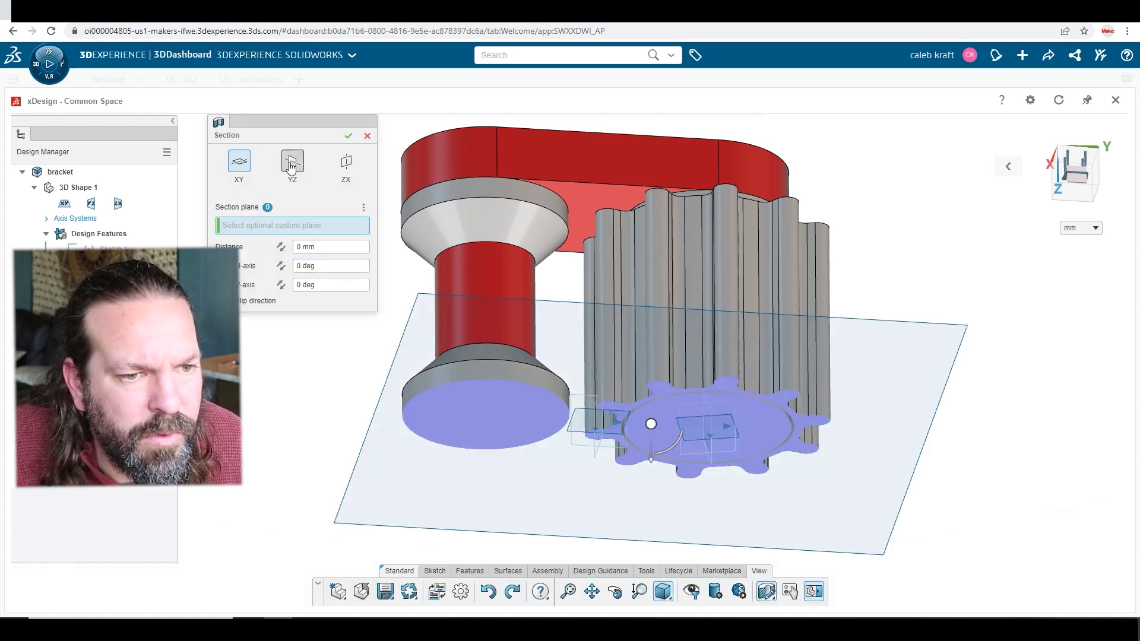
click(291, 165)
middle_drag(325, 399, 649, 342)
middle_drag(477, 325, 446, 388)
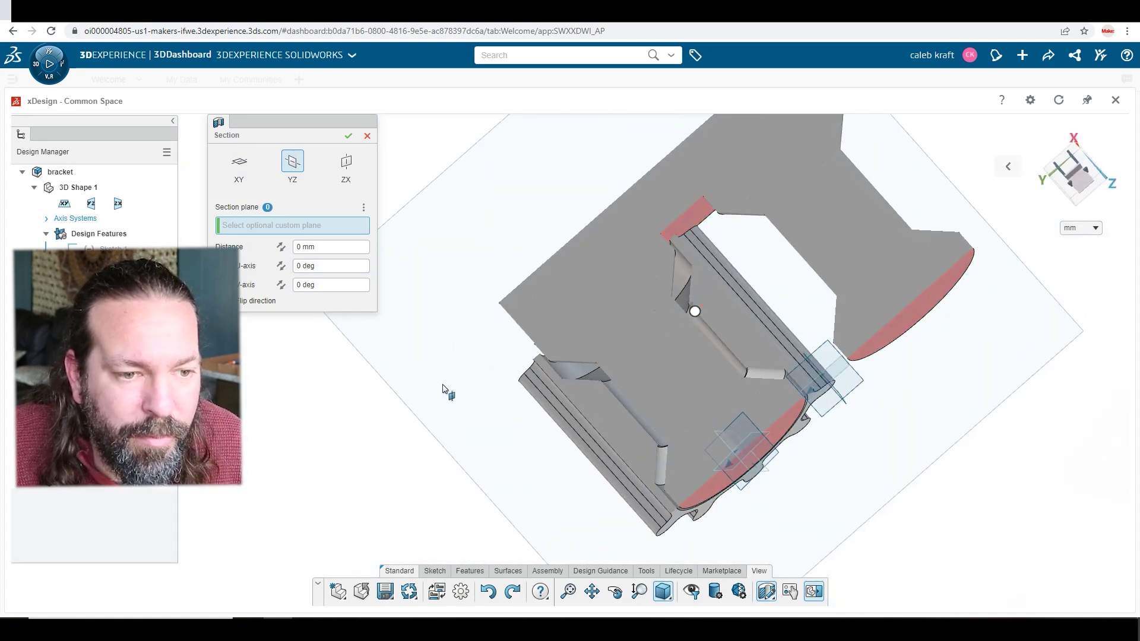
scroll(593, 418, up, 5)
middle_drag(643, 430, 726, 460)
click(1079, 185)
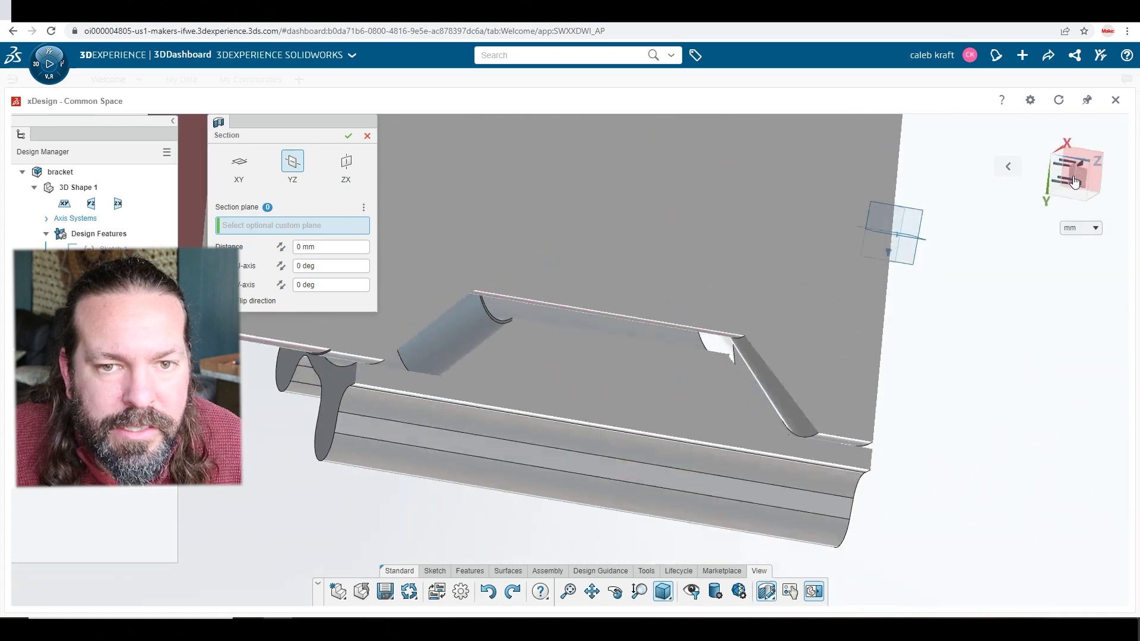
scroll(949, 337, down, 5)
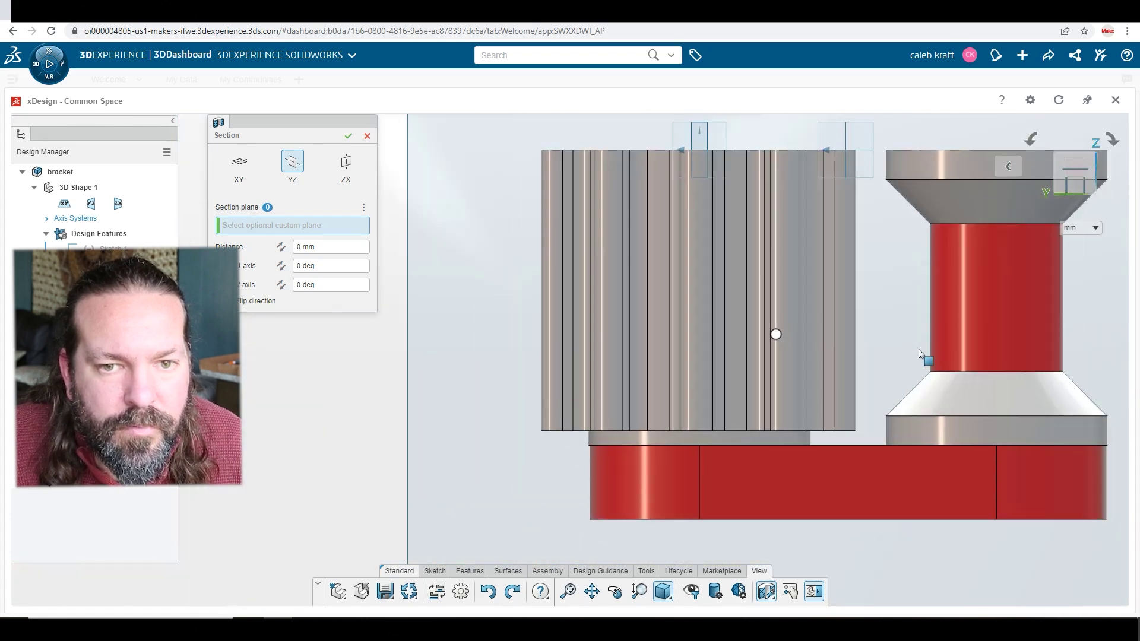
click(1080, 180)
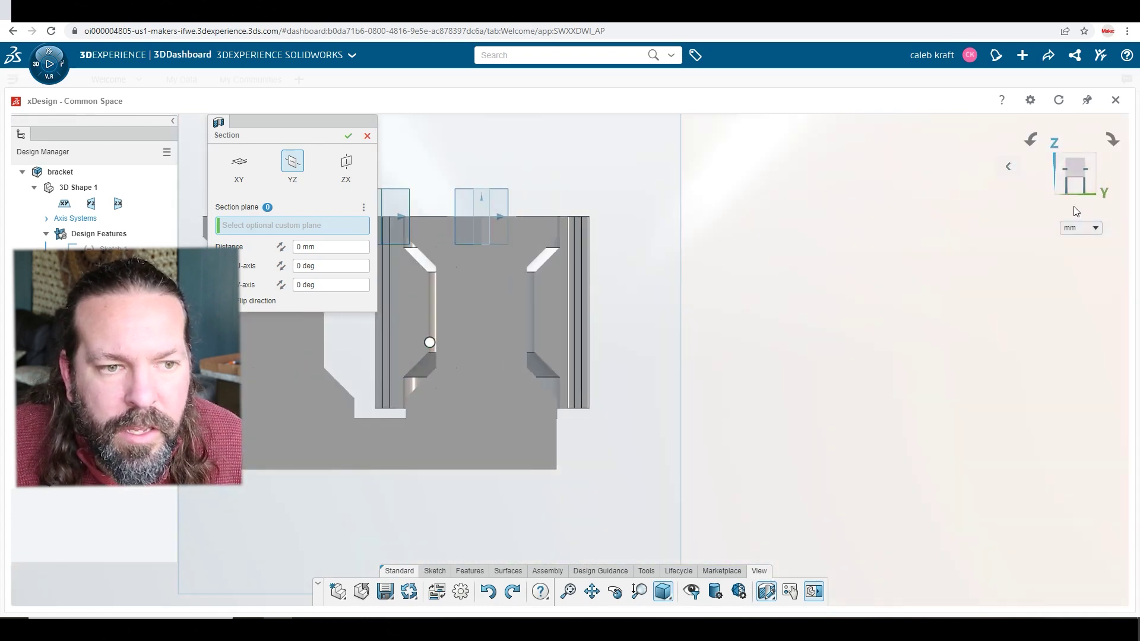
- Turn the sectioned bracket so its spindles point down from the base, and accept the YZ section
click(1124, 171)
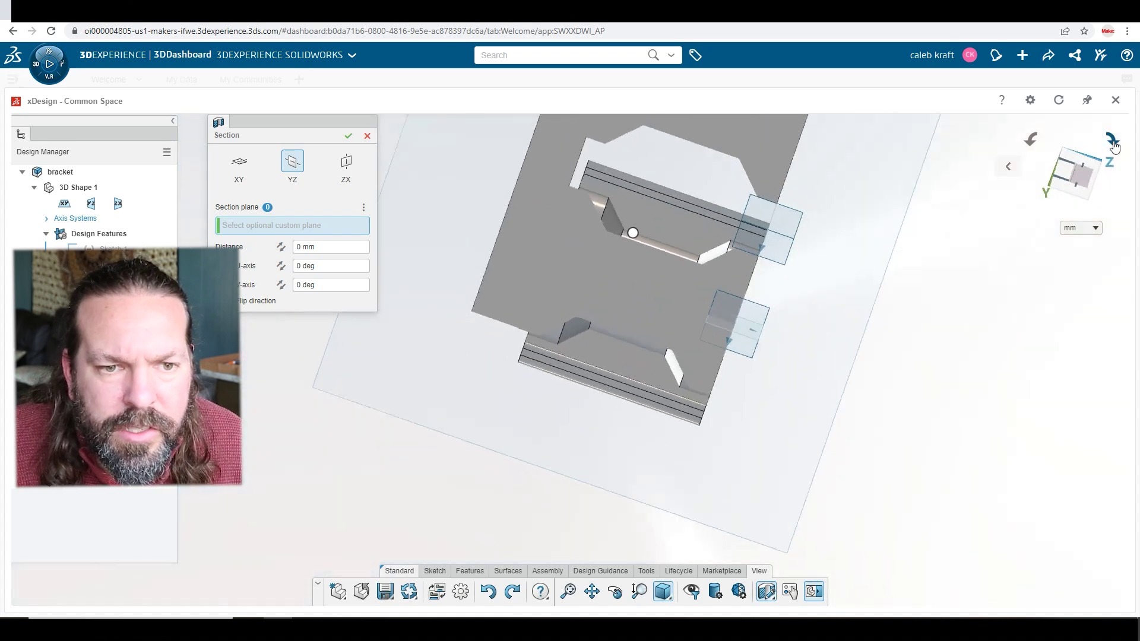
mouse_move(965, 383)
middle_down()
mouse_move(929, 383)
mouse_move(1011, 374)
mouse_move(962, 389)
middle_up()
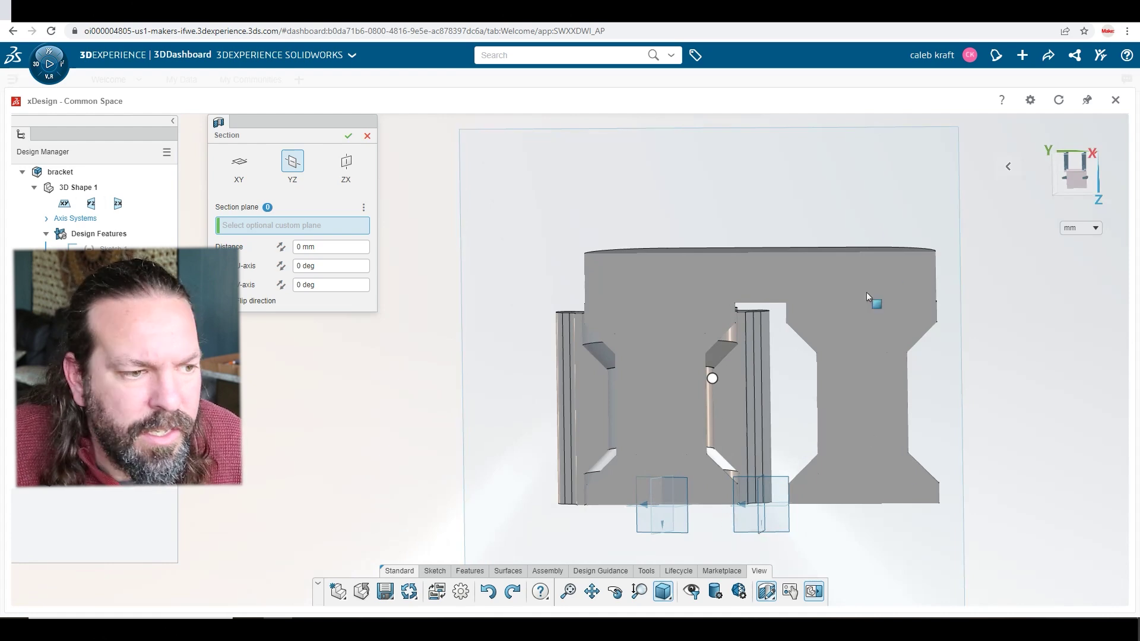
click(349, 135)
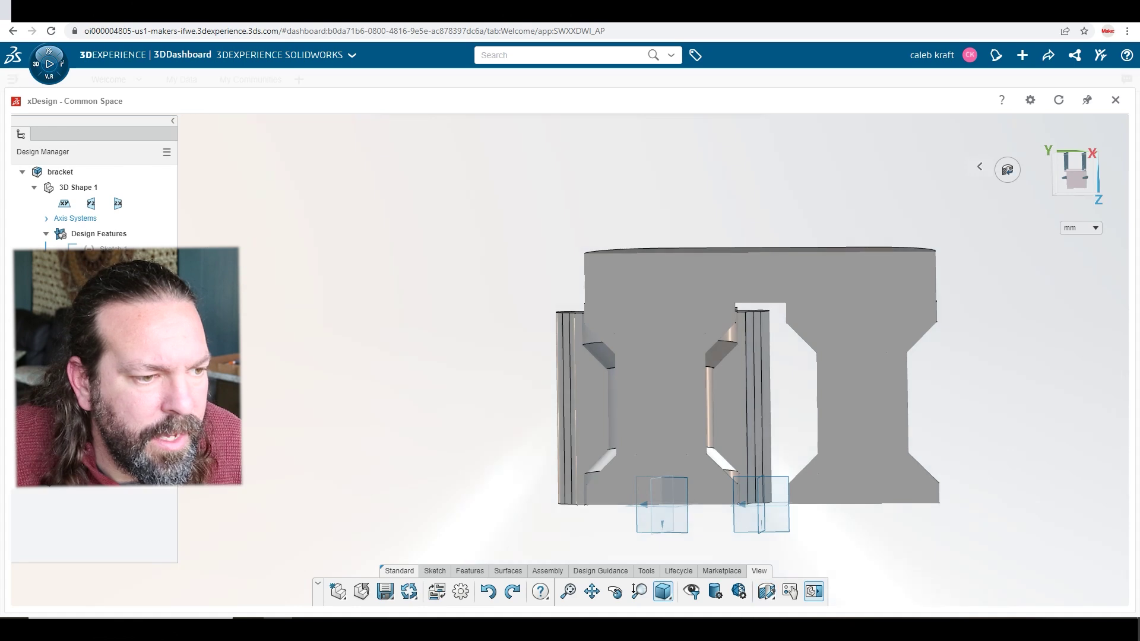
- Hide the remaining ribbed wheel to examine the bare spindle cross-sections, and show the wheel again
click(143, 482)
key(Delete)
scroll(473, 414, down, 1)
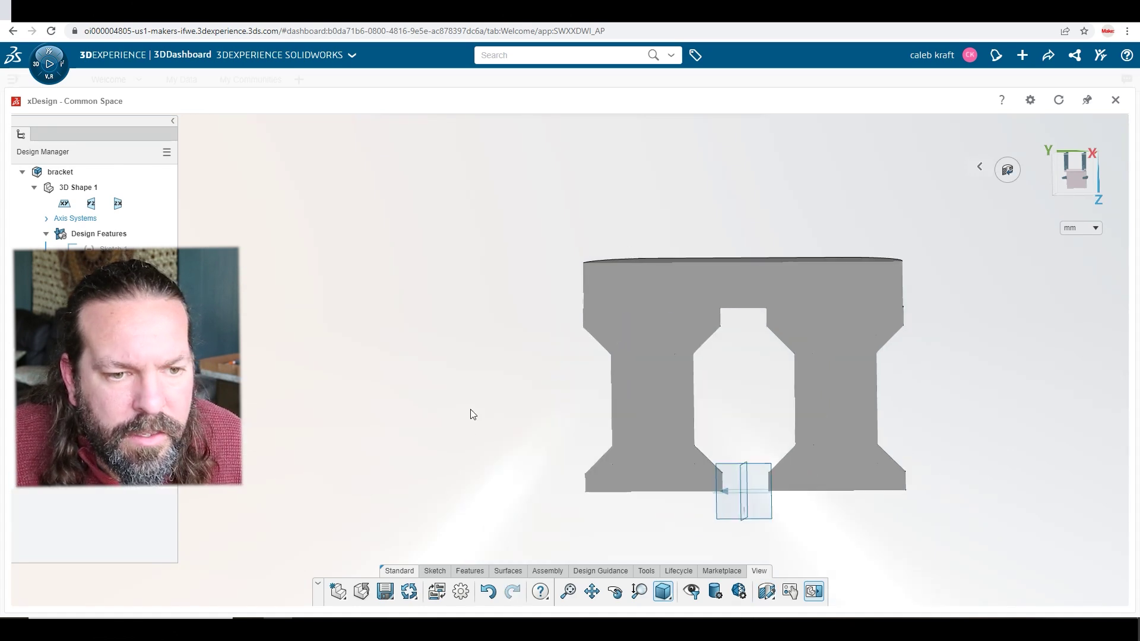
mouse_move(473, 414)
middle_down()
mouse_move(590, 450)
mouse_move(650, 445)
mouse_move(483, 408)
middle_up()
click(113, 484)
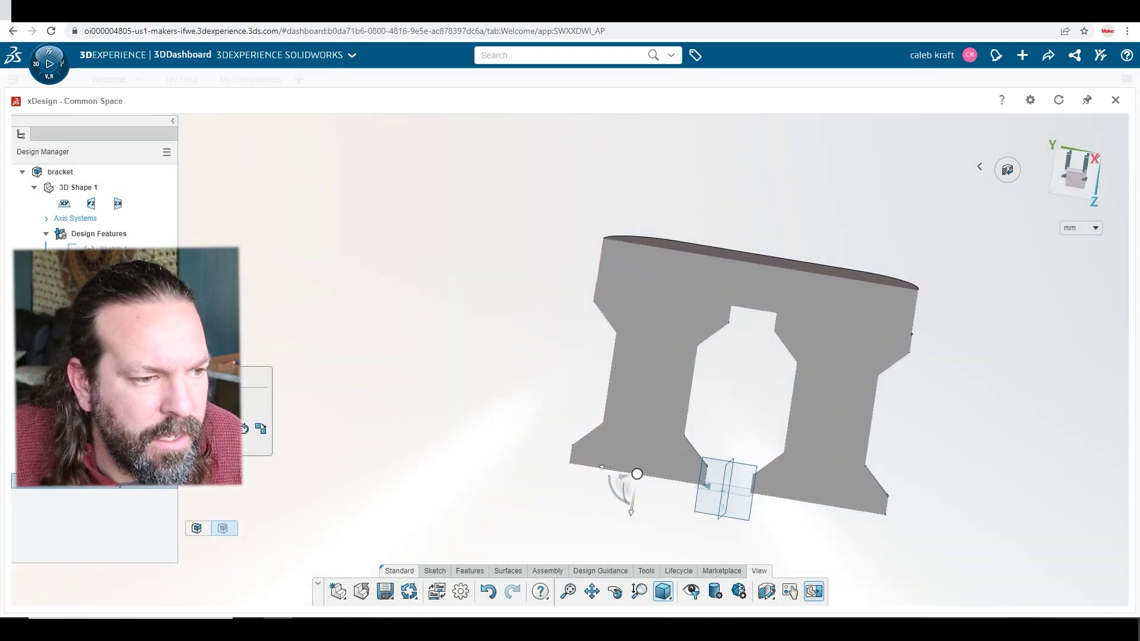
click(149, 450)
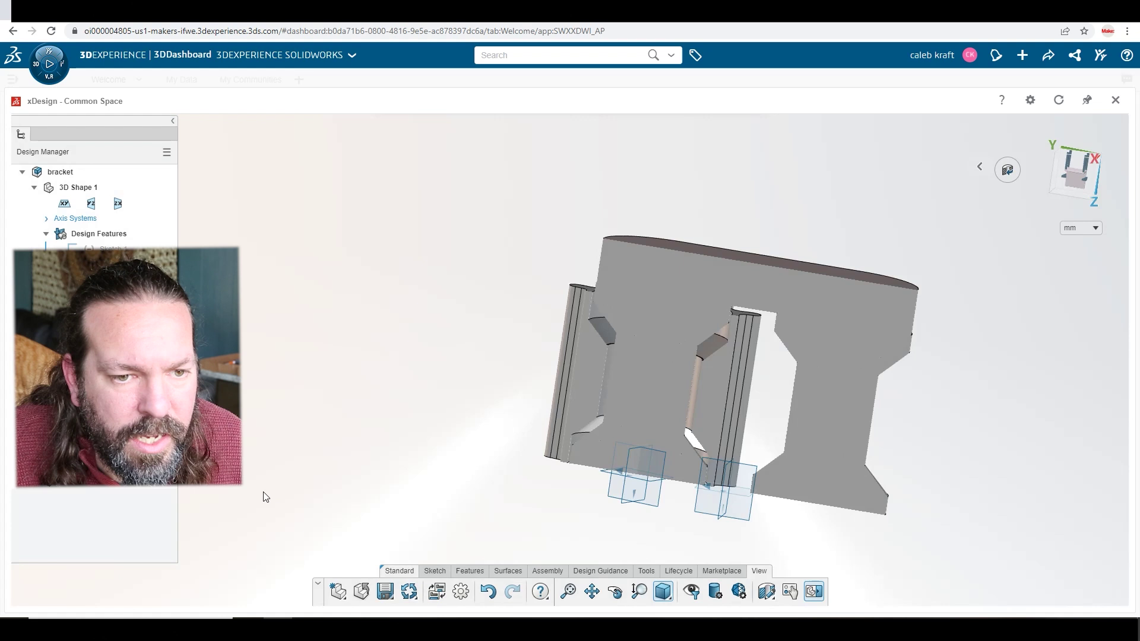